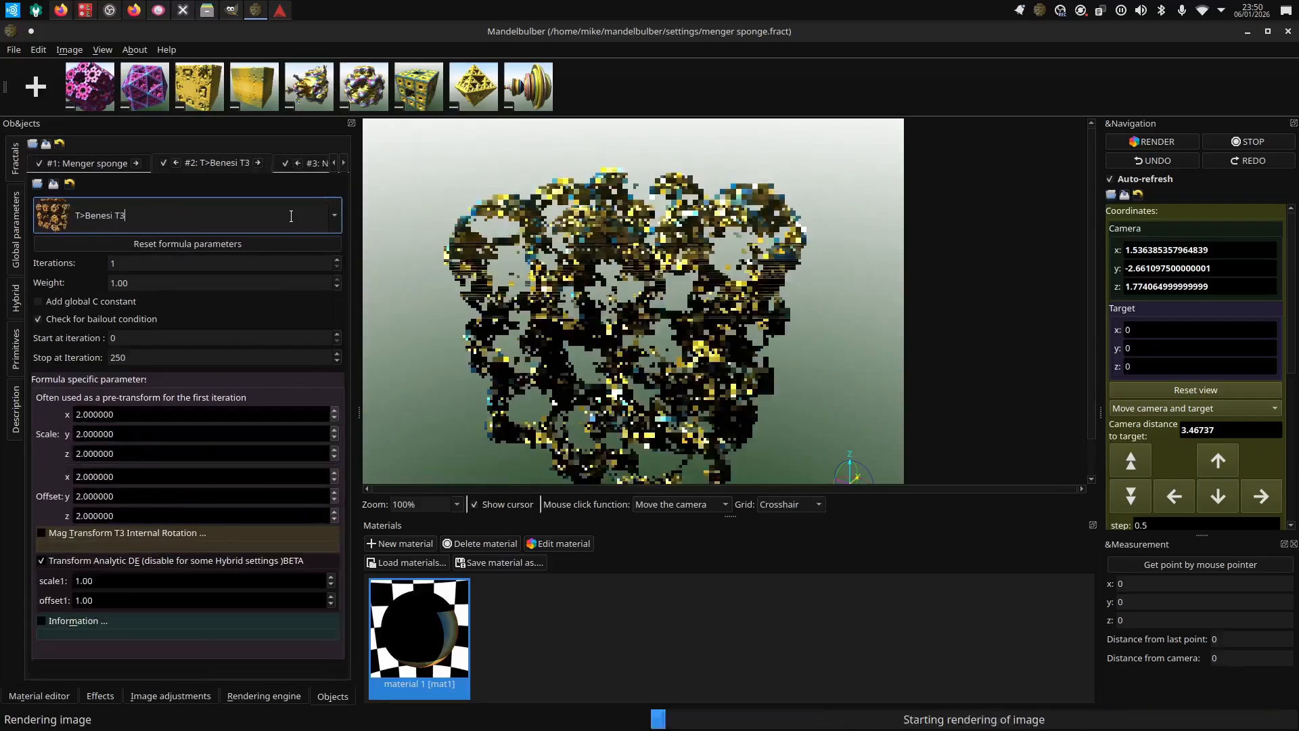
Try T>Reciprocal3 as the first fractal formula.
click(111, 165)
click(338, 220)
drag(339, 393, 344, 630)
click(145, 546)
Try T>Diagonal Fold, followed by T>Abs Add Multi 4D, as the first fractal formula.
click(325, 219)
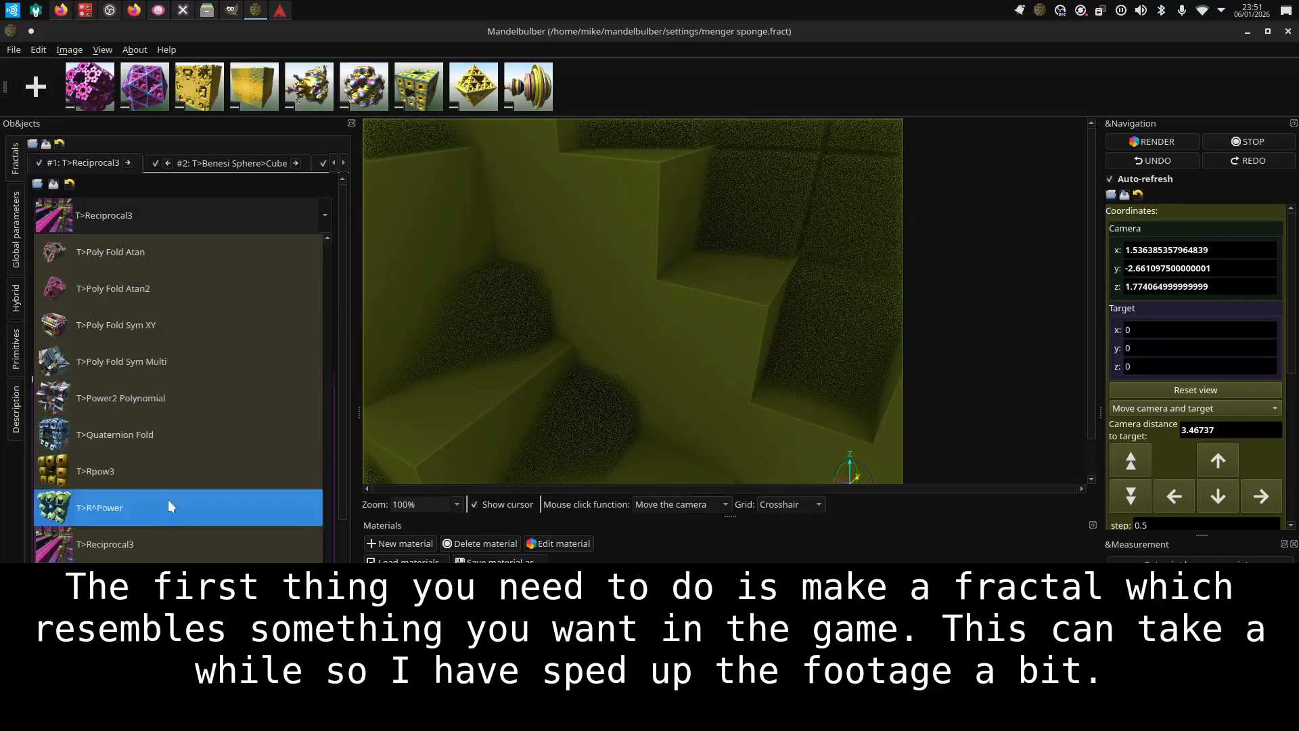
scroll(177, 501, up, 5)
click(172, 327)
click(334, 218)
scroll(186, 460, up, 5)
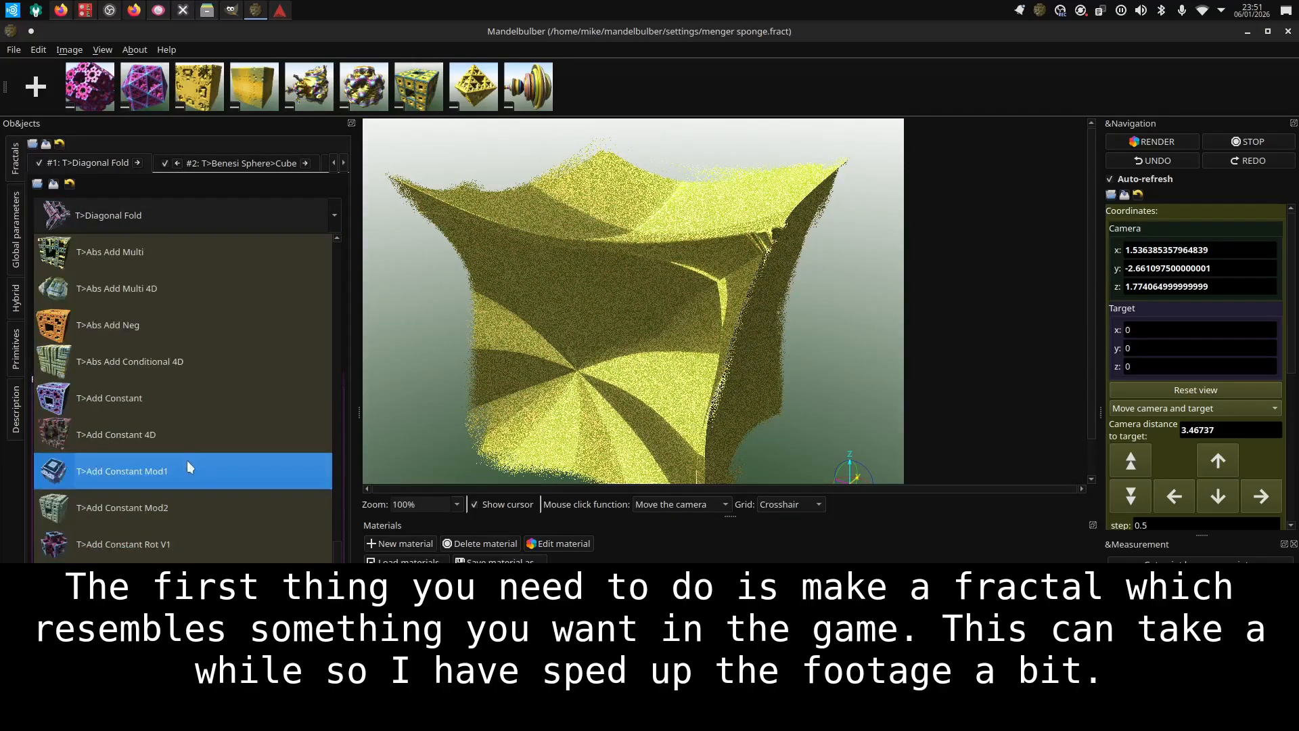
click(134, 291)
Try T>Add Cpixel - Sin Or Cos, followed by Aexion, as the second fractal formula.
click(217, 169)
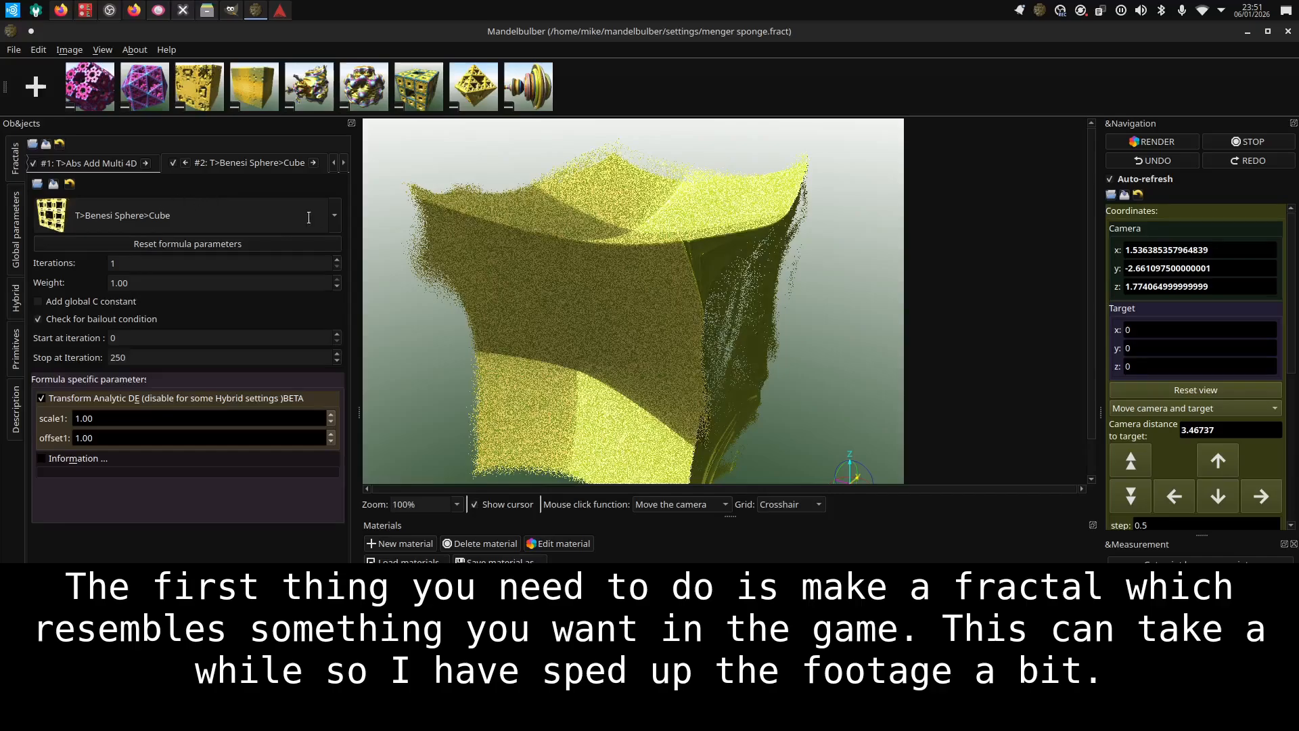
click(324, 216)
click(191, 315)
click(325, 217)
scroll(263, 355, up, 10)
scroll(262, 359, up, 5)
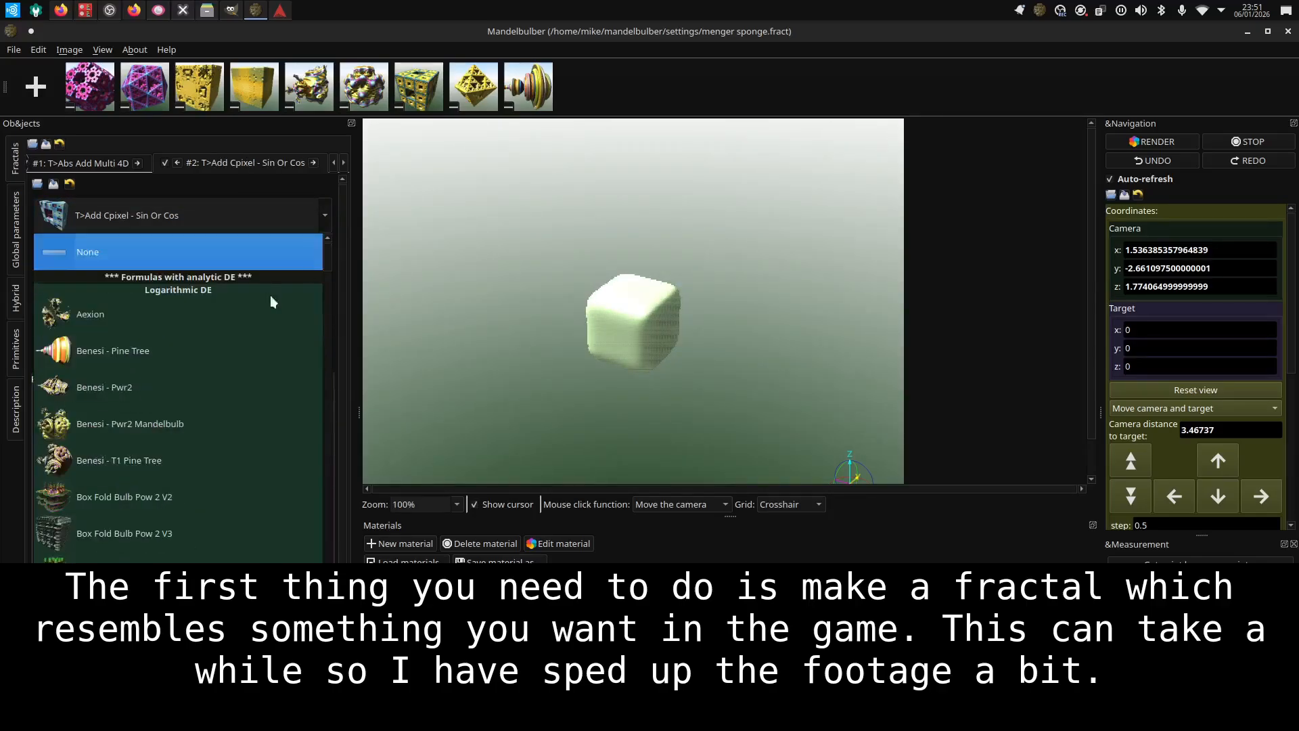
click(264, 254)
Try T>Abs Add Multi as the first fractal formula.
click(96, 164)
click(324, 215)
click(260, 257)
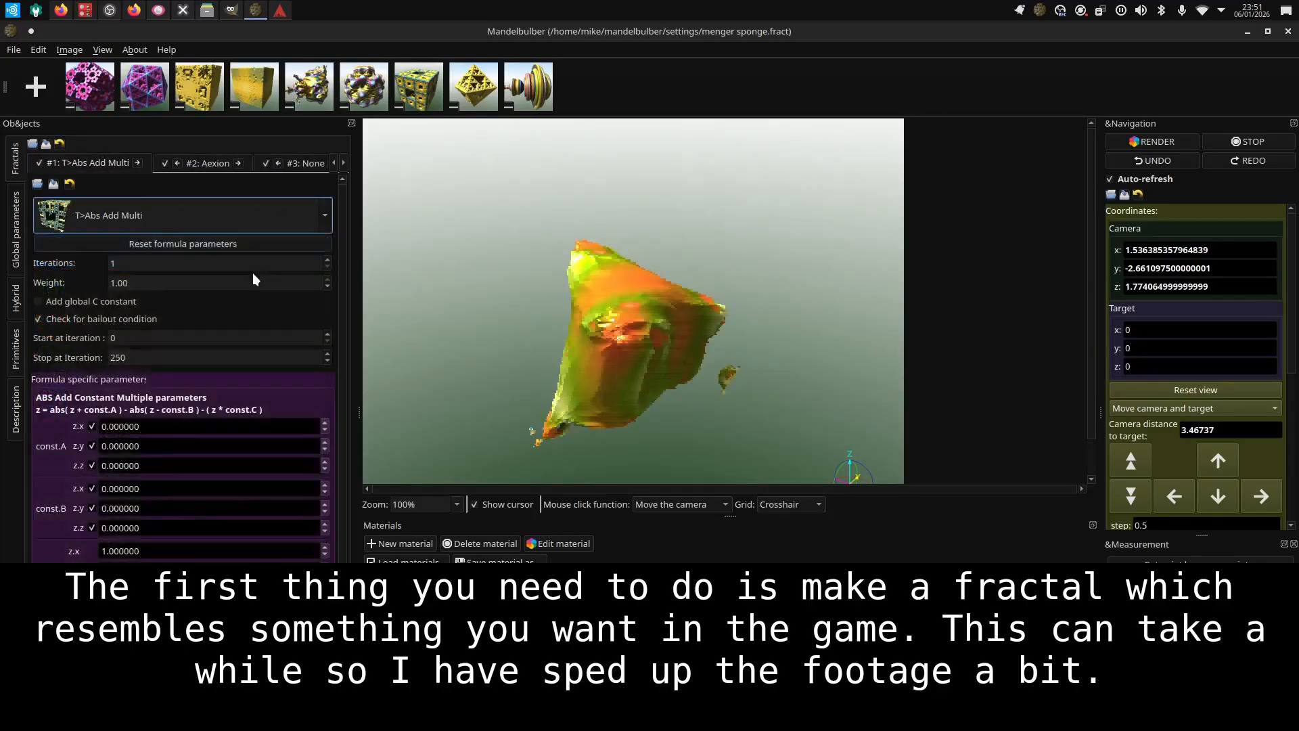
Set the first fractal formula to Sierpinski 4D.
click(324, 216)
scroll(250, 267, up, 3)
scroll(197, 379, down, 20)
scroll(189, 380, up, 6)
scroll(115, 540, up, 4)
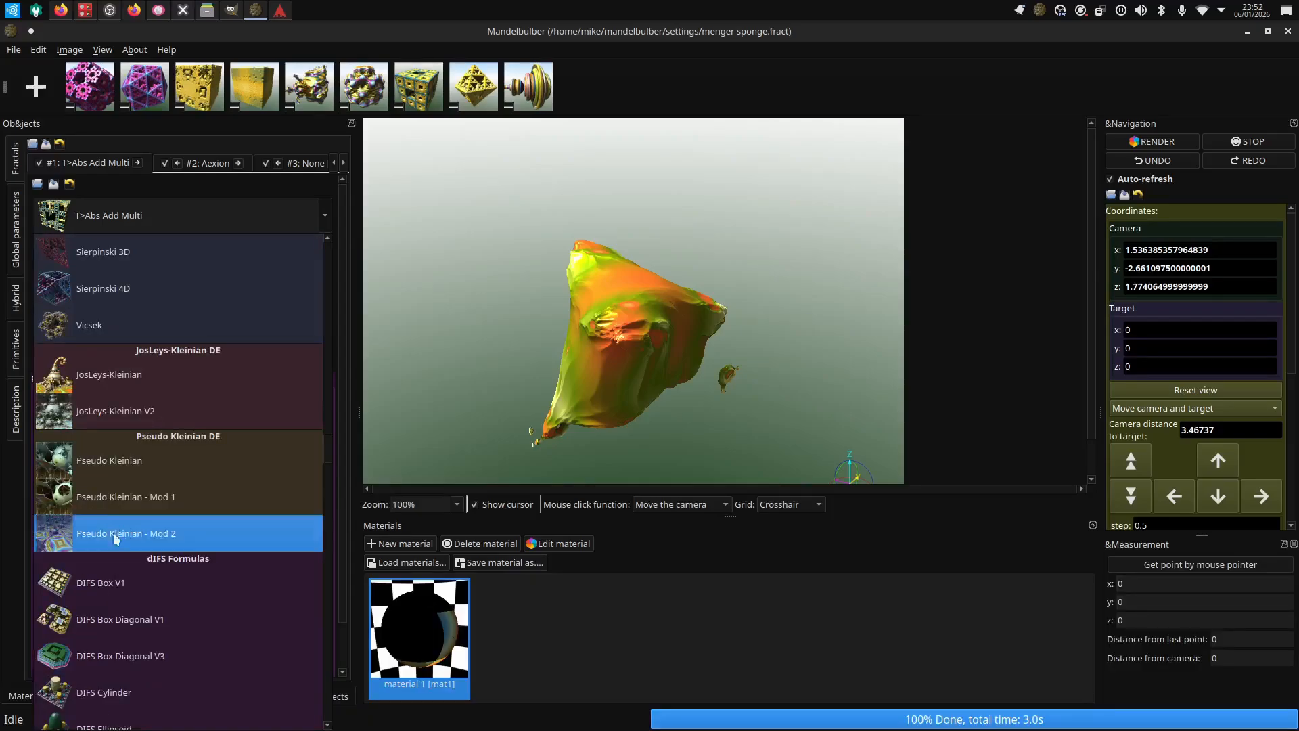
click(99, 296)
Try T>Blockify as the second fractal formula.
click(184, 164)
click(334, 217)
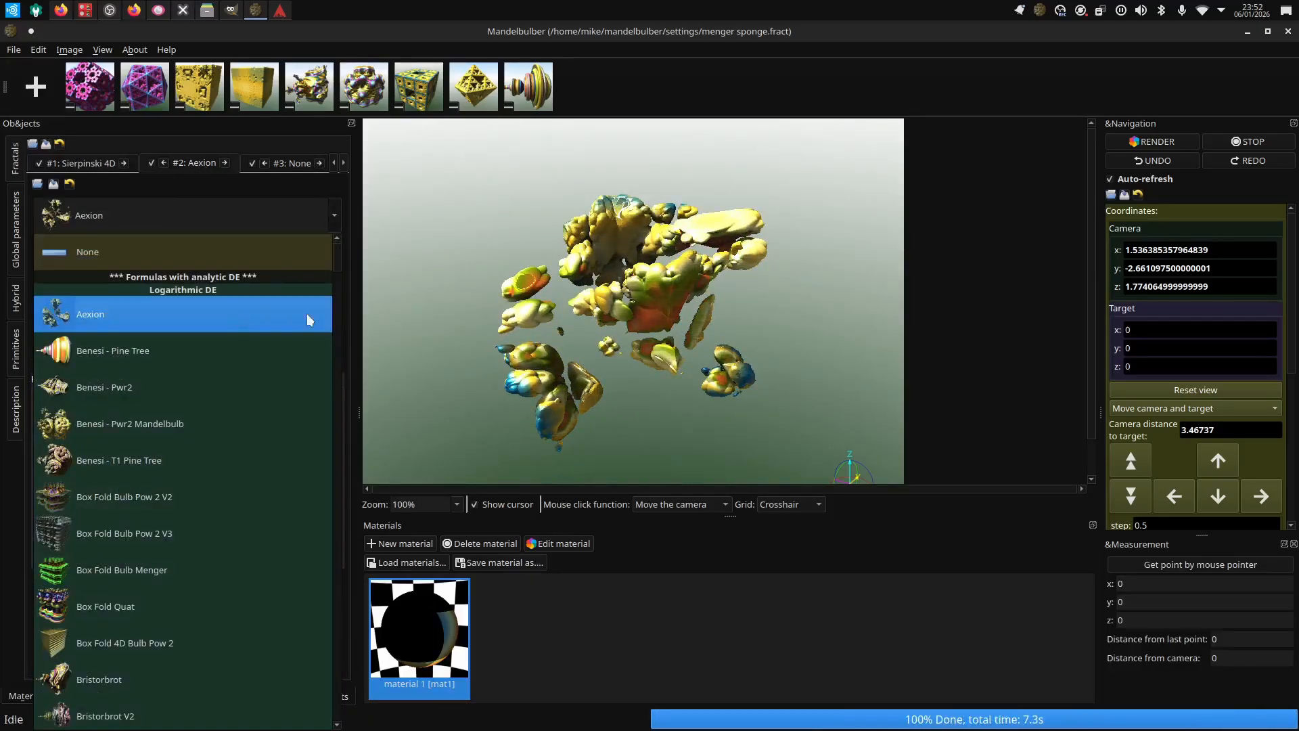
drag(336, 263, 326, 707)
click(287, 682)
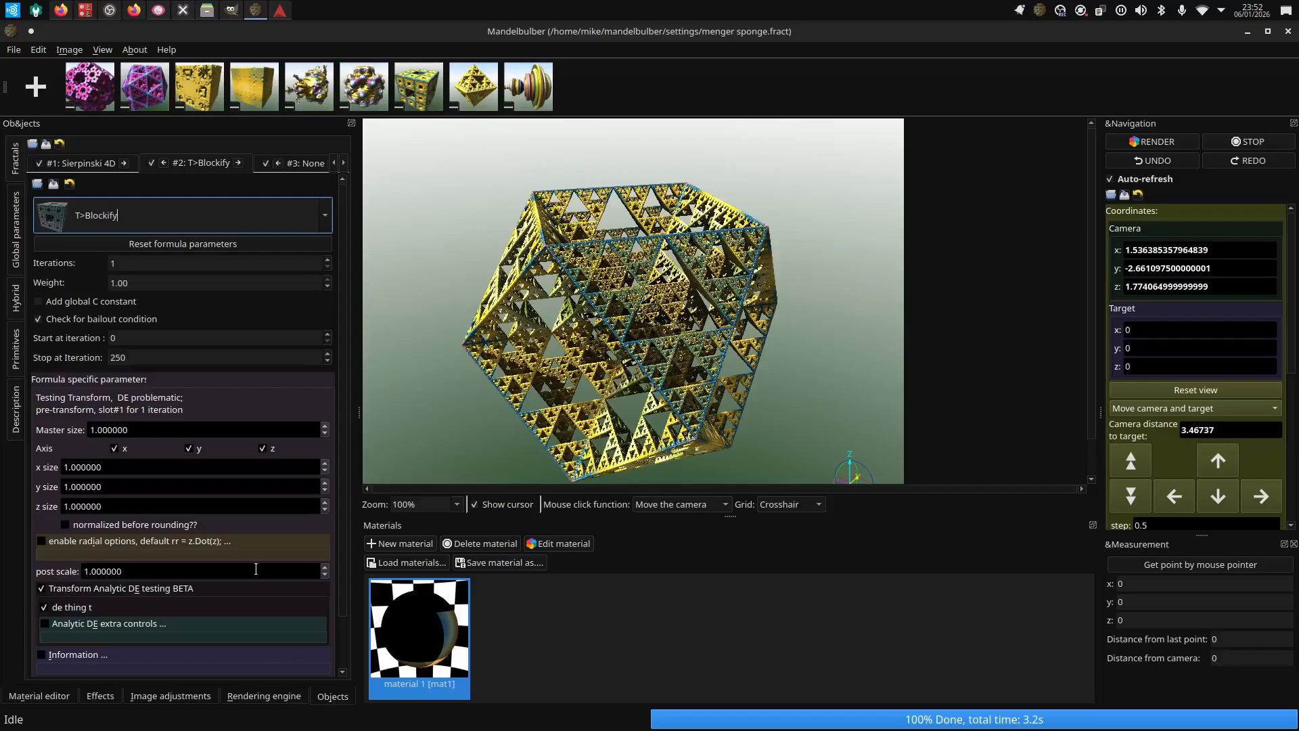
Try JosLeys-Kleinian as the first fractal formula and return it to Sierpinski 4D.
click(80, 163)
click(334, 215)
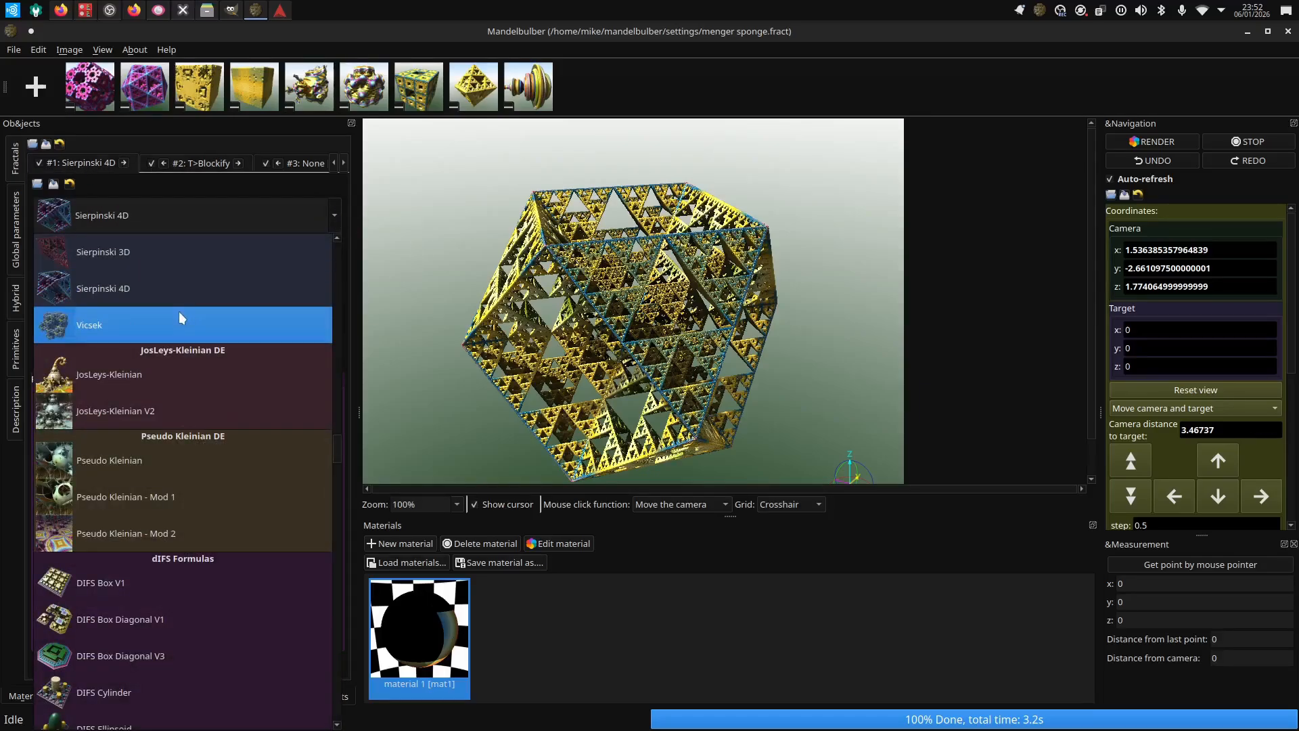
click(143, 371)
click(326, 216)
click(167, 297)
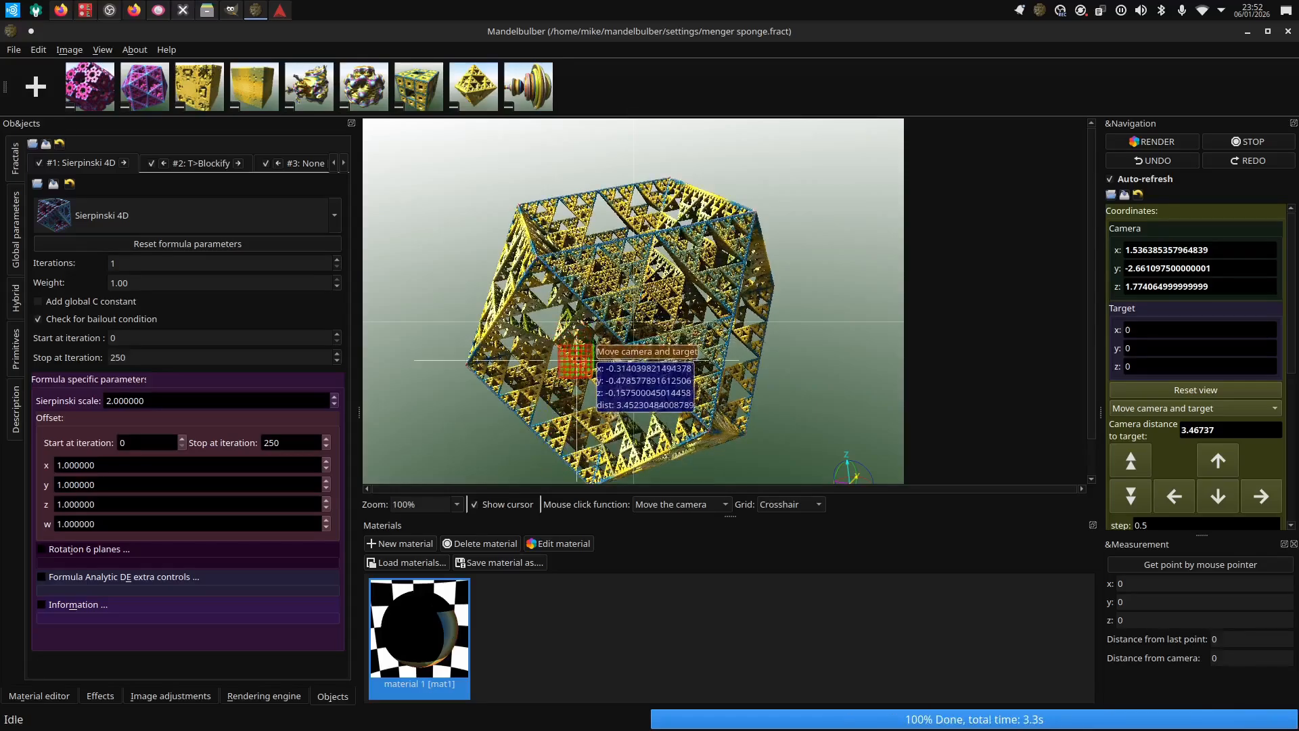
Try T>Surf Box_Fold, followed by T>Iteration Weight 4D, as the second fractal formula.
click(177, 163)
click(326, 216)
click(302, 207)
click(302, 206)
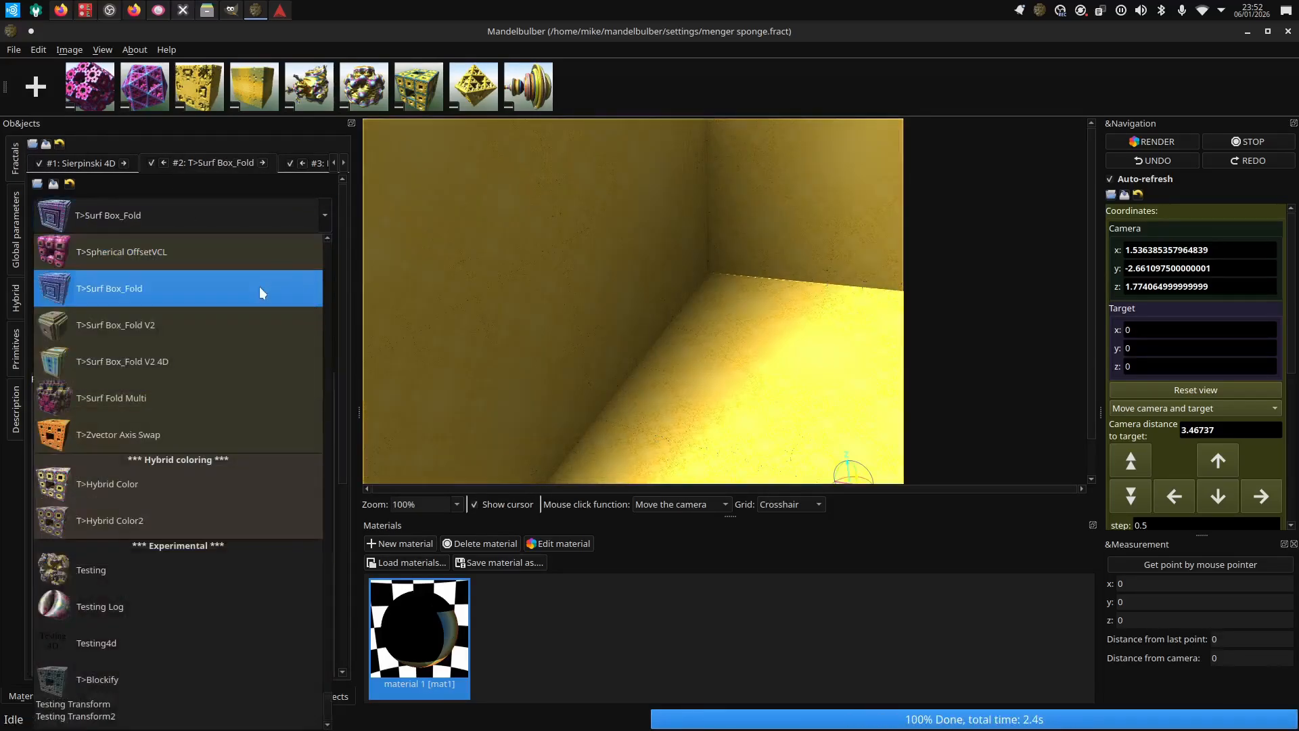
scroll(176, 333, down, 3)
click(173, 325)
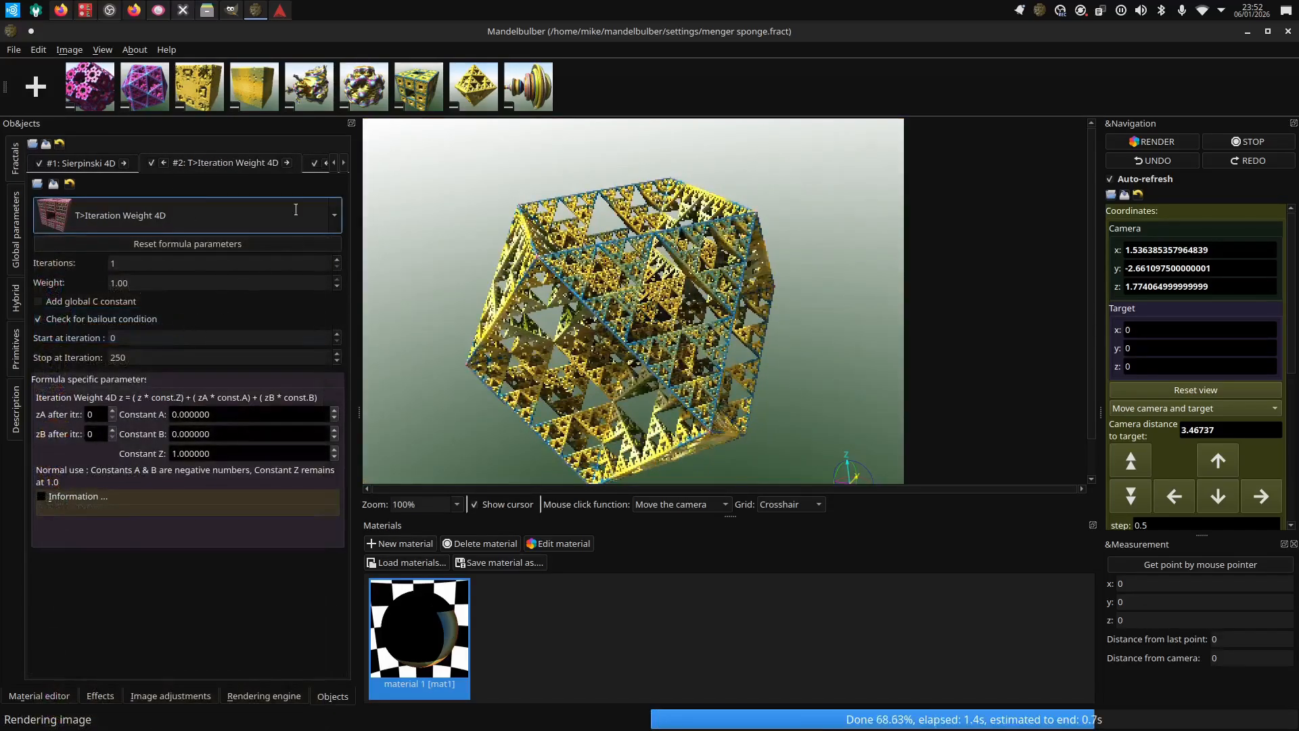
Set the second fractal formula to Menger - Cross KIFS and raise its iterations to 4.
click(244, 215)
scroll(249, 342, up, 10)
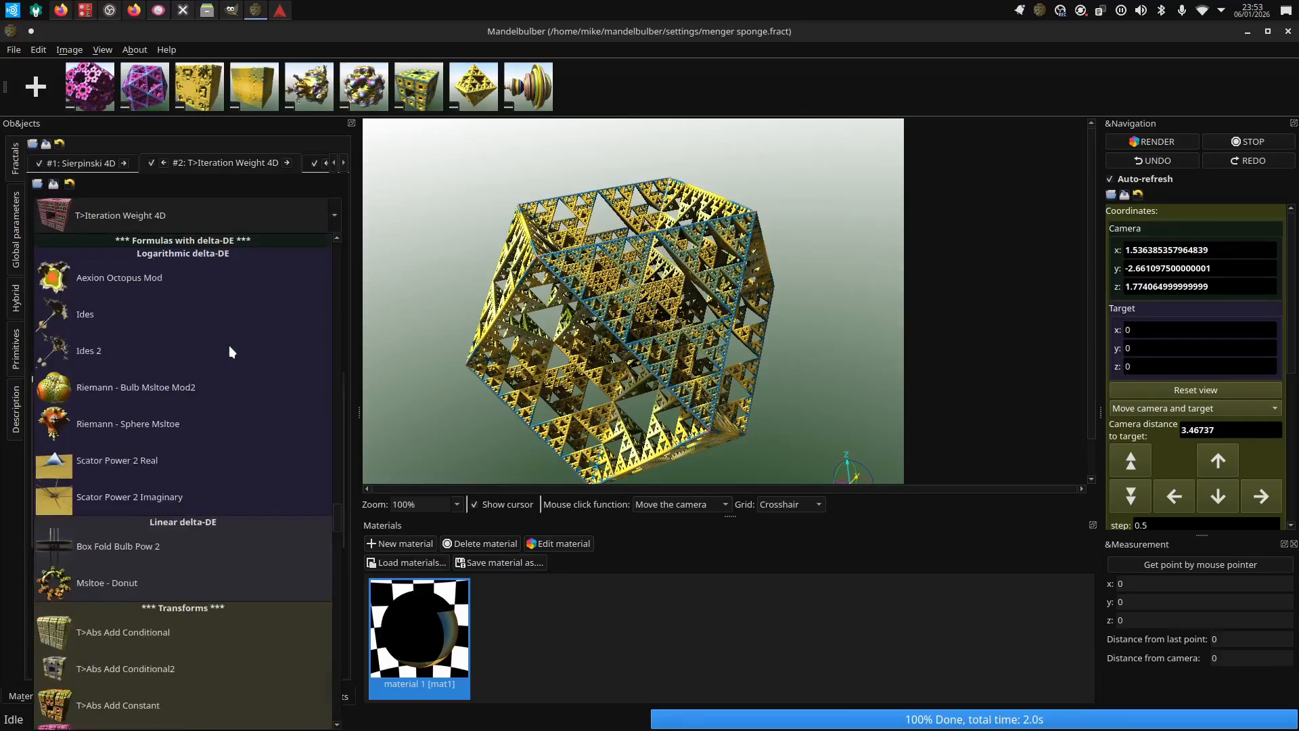
scroll(228, 348, up, 12)
click(164, 329)
click(253, 216)
scroll(223, 358, up, 3)
click(164, 400)
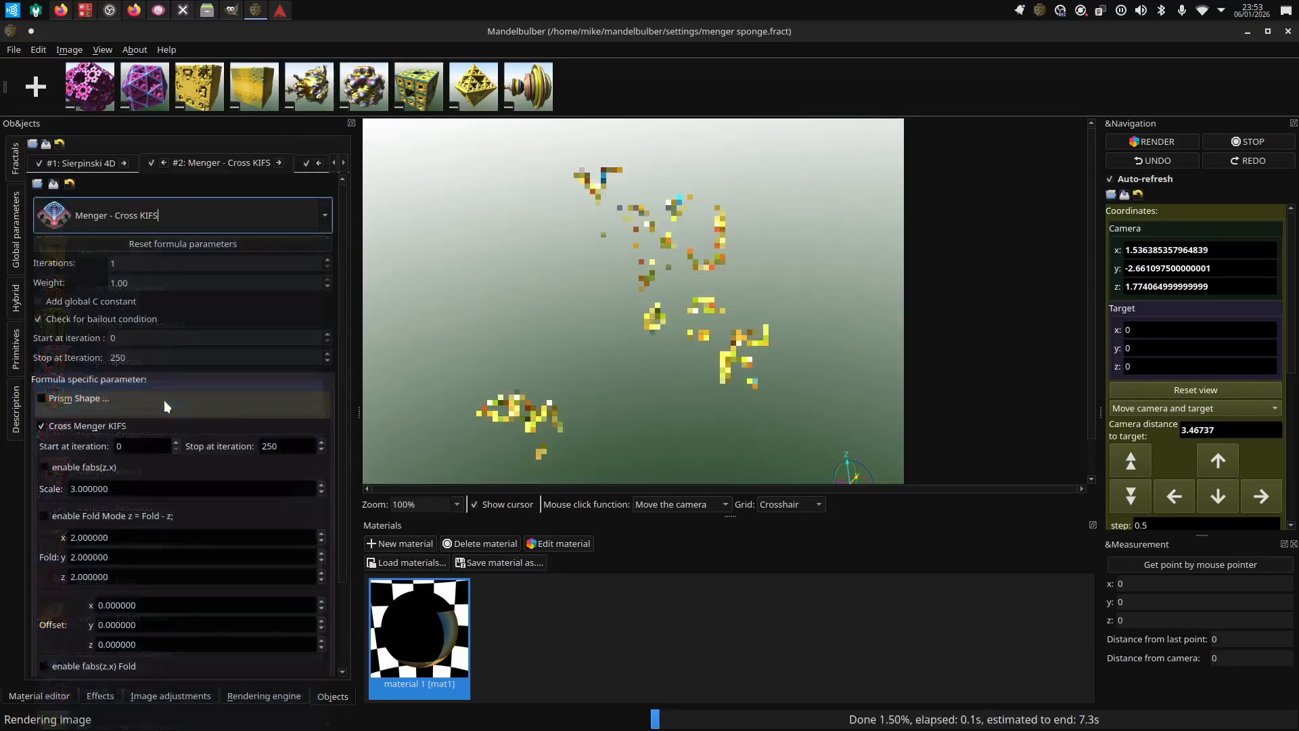
click(327, 257)
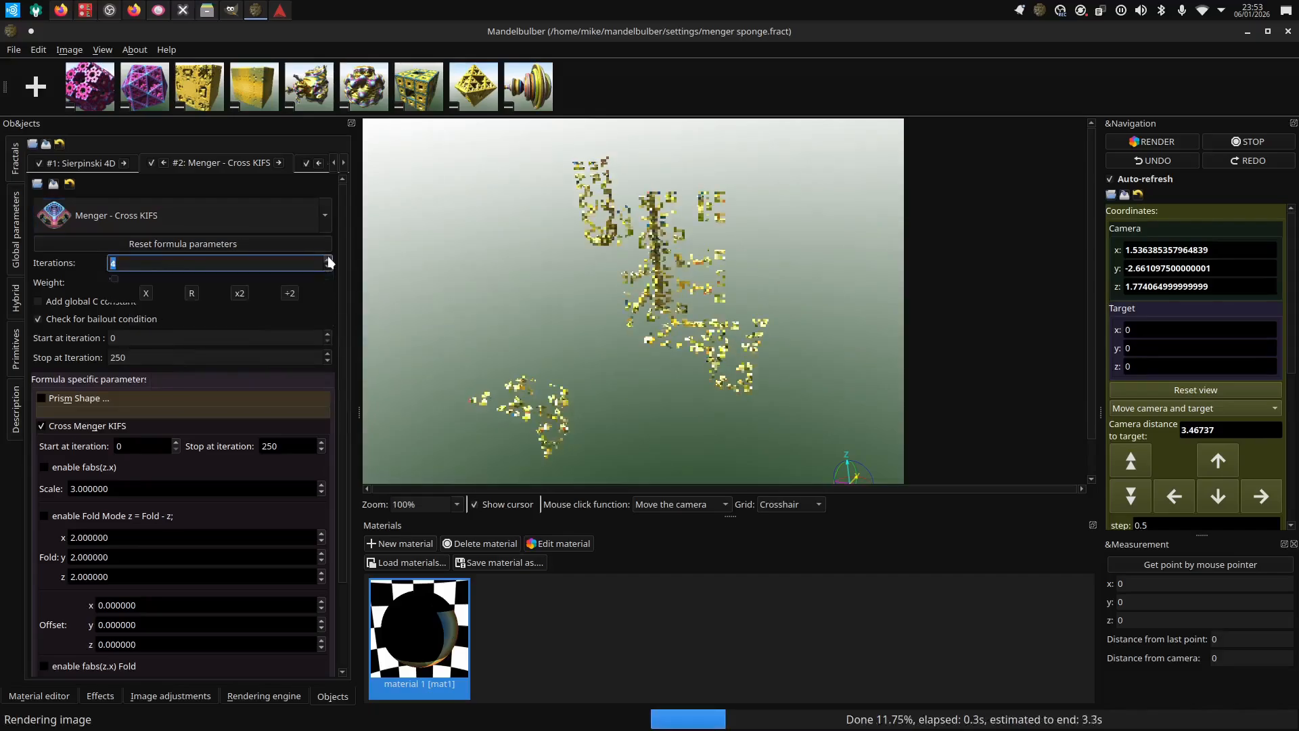
Change the first fractal formula to Sierpinski 3D.
click(95, 163)
click(330, 216)
click(203, 249)
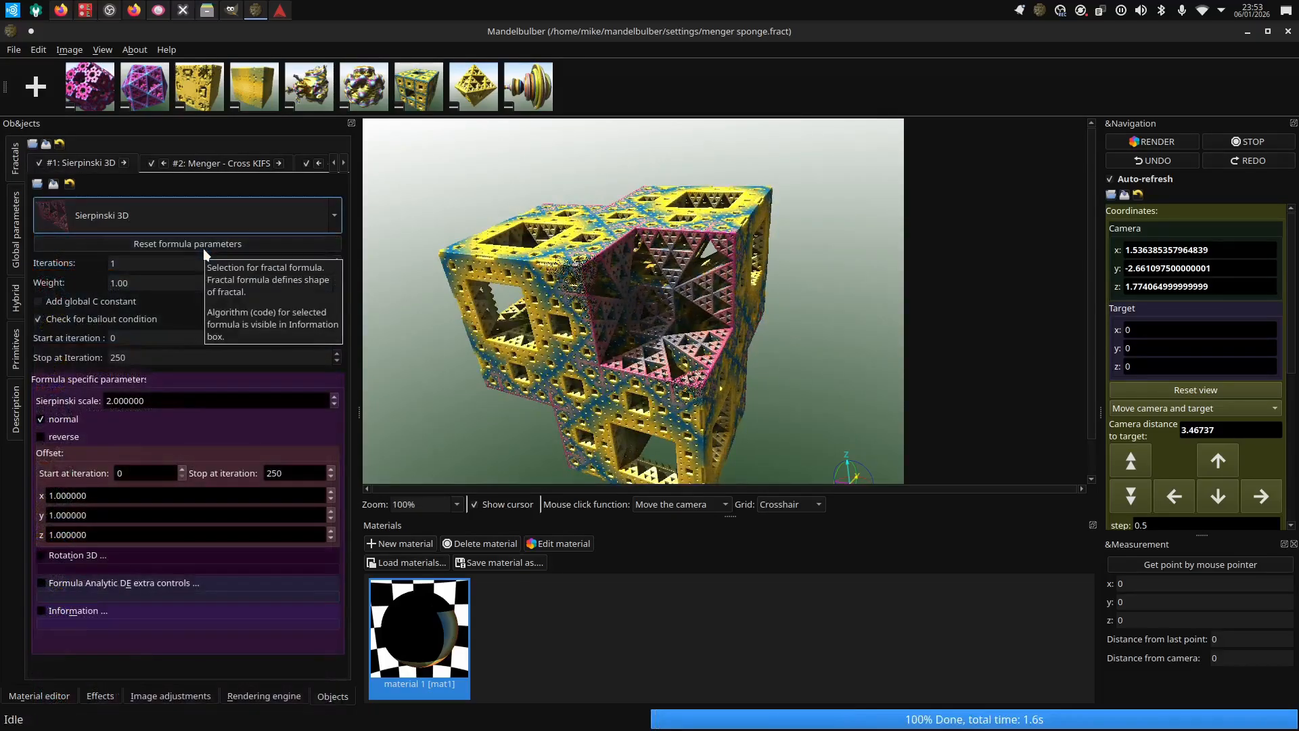
Change the second fractal formula to Menger - Cross Mod1.
click(218, 163)
scroll(257, 215, down, 3)
scroll(257, 215, up, 1)
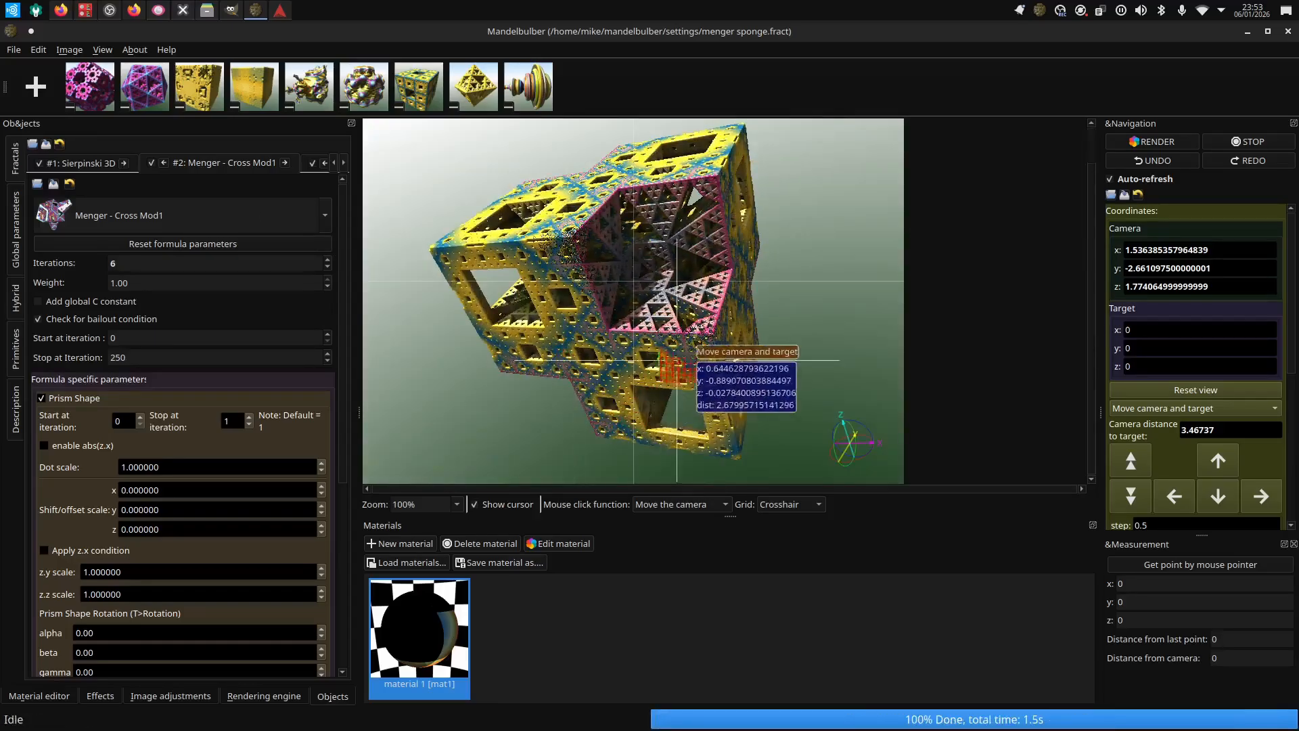
Save the fractal settings, with the camera rotated to a new angle, as fracu.
right_drag(672, 359, 569, 336)
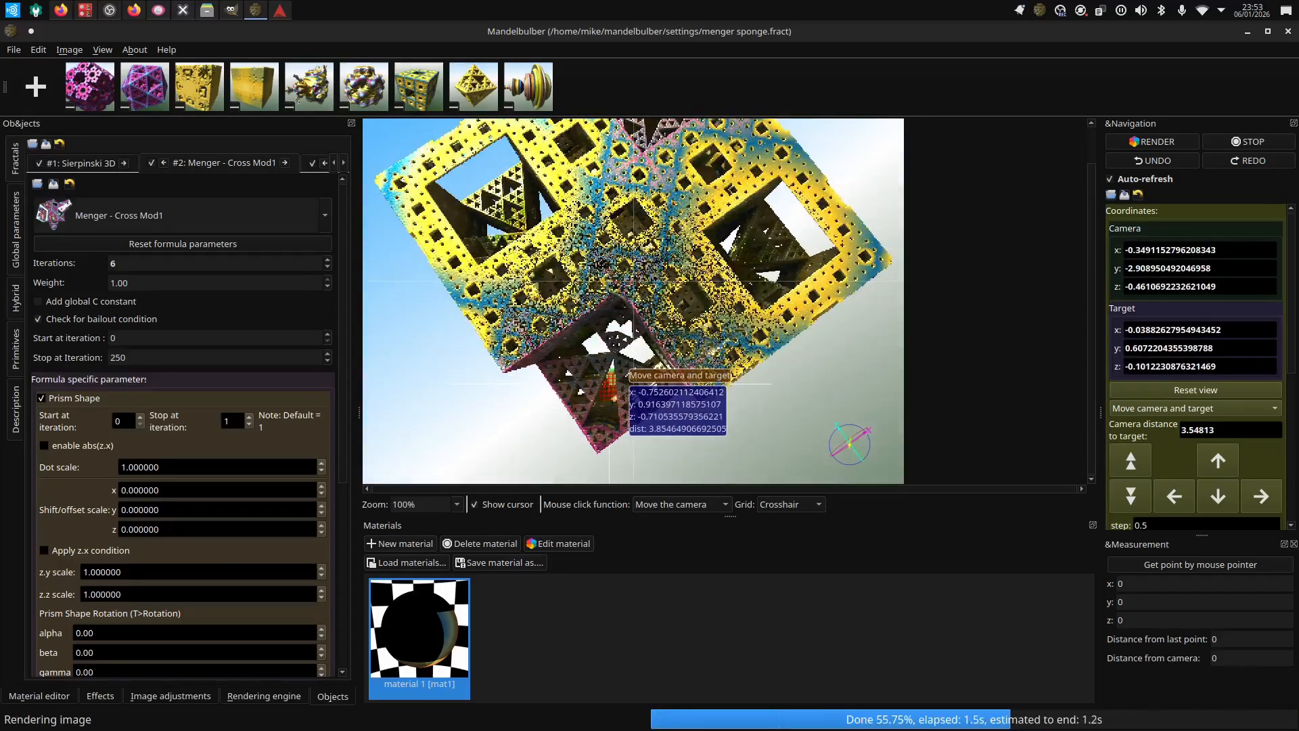
right_drag(638, 291, 595, 63)
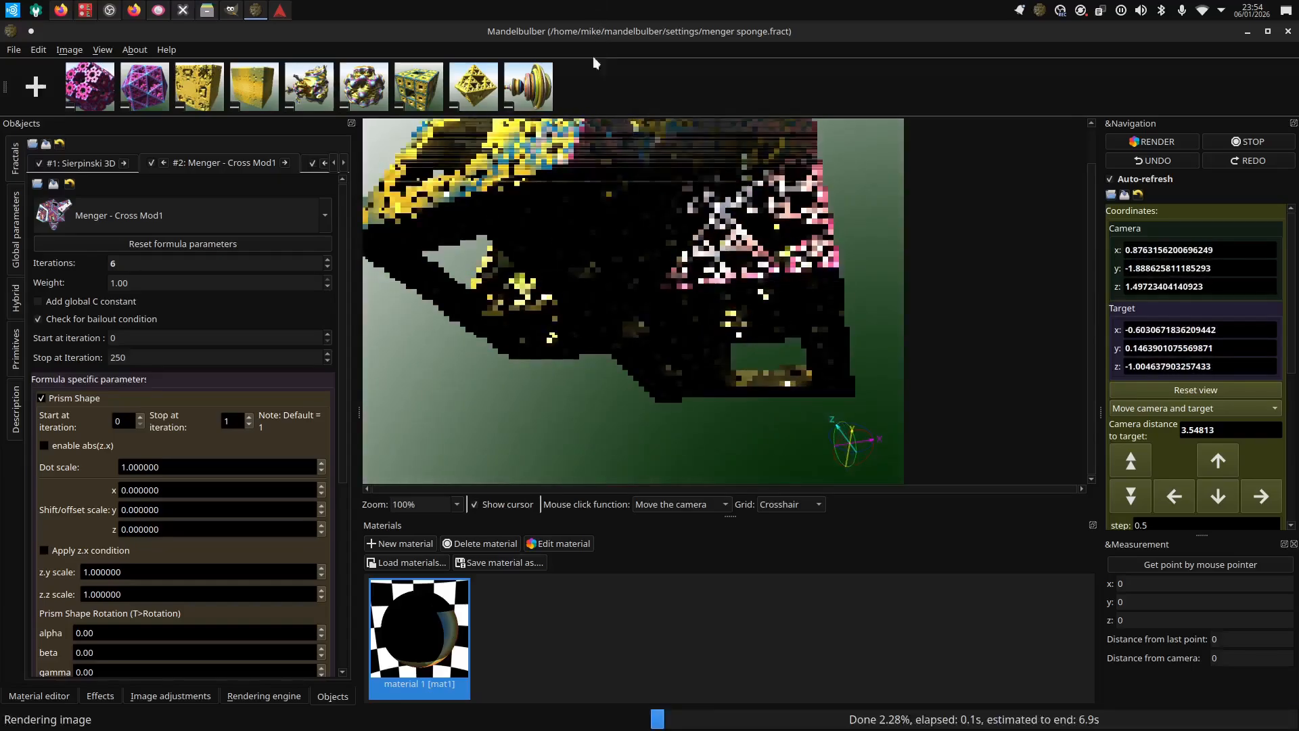
click(14, 49)
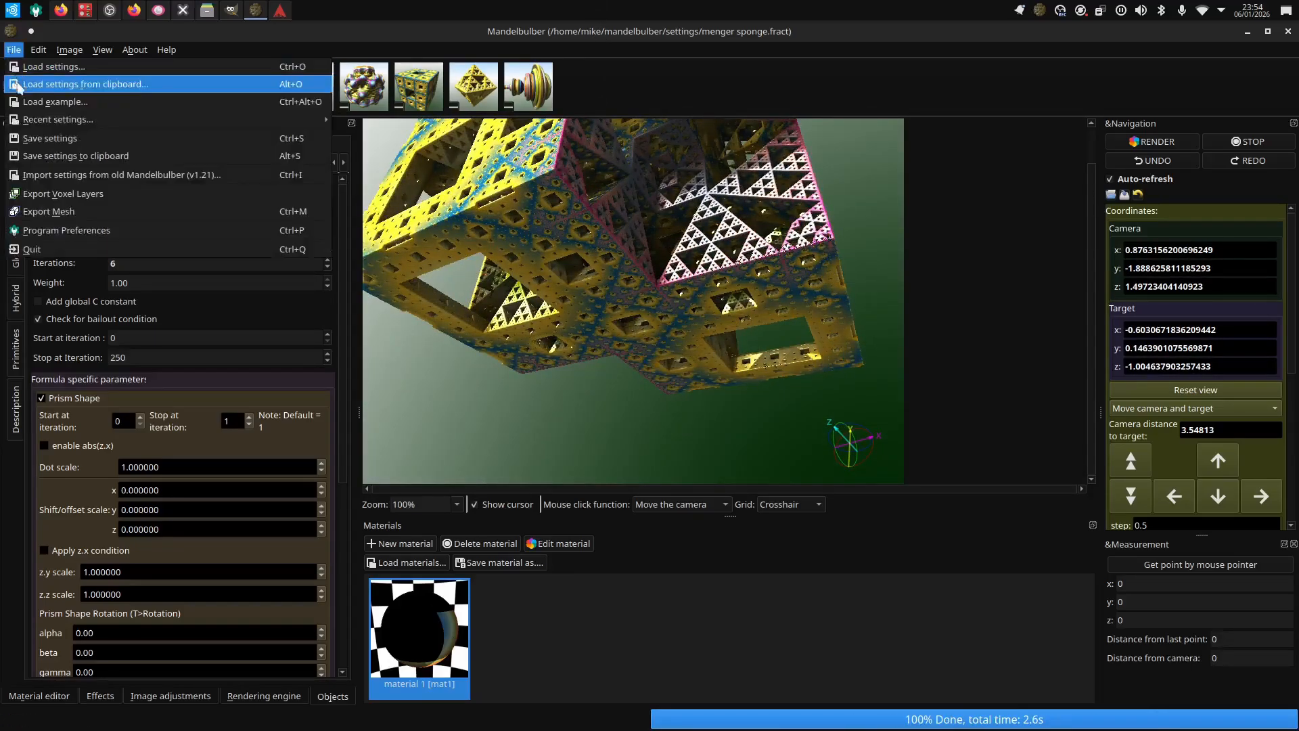
click(52, 143)
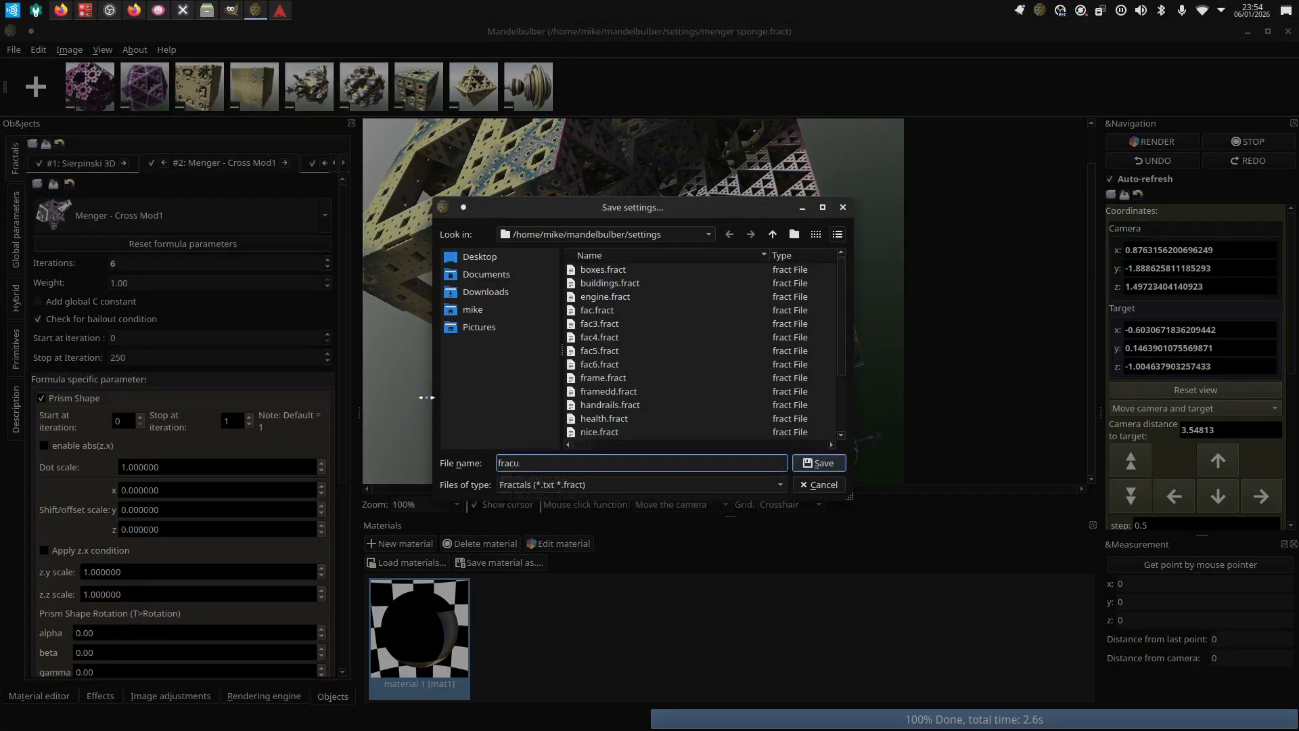
text(fracu)
click(820, 463)
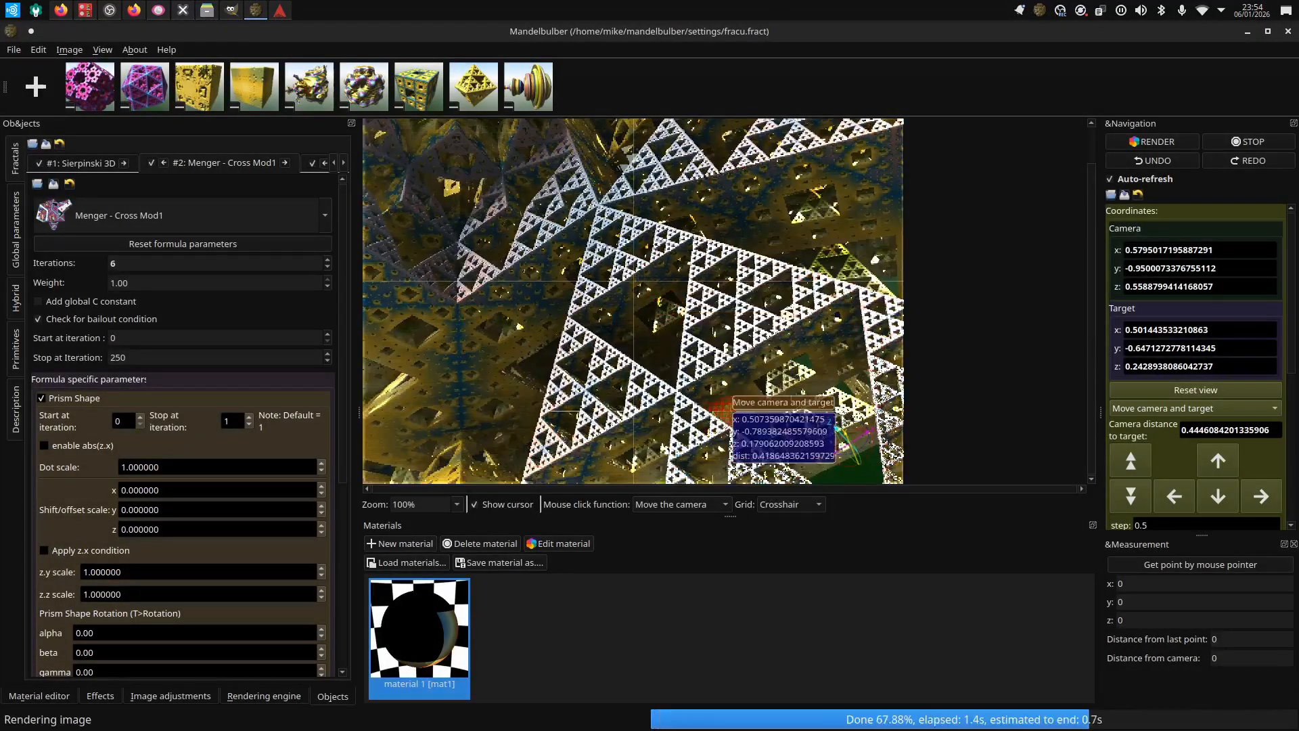
Set the iterations of the second formula, Menger - Cross Mod1, to 3.
click(326, 264)
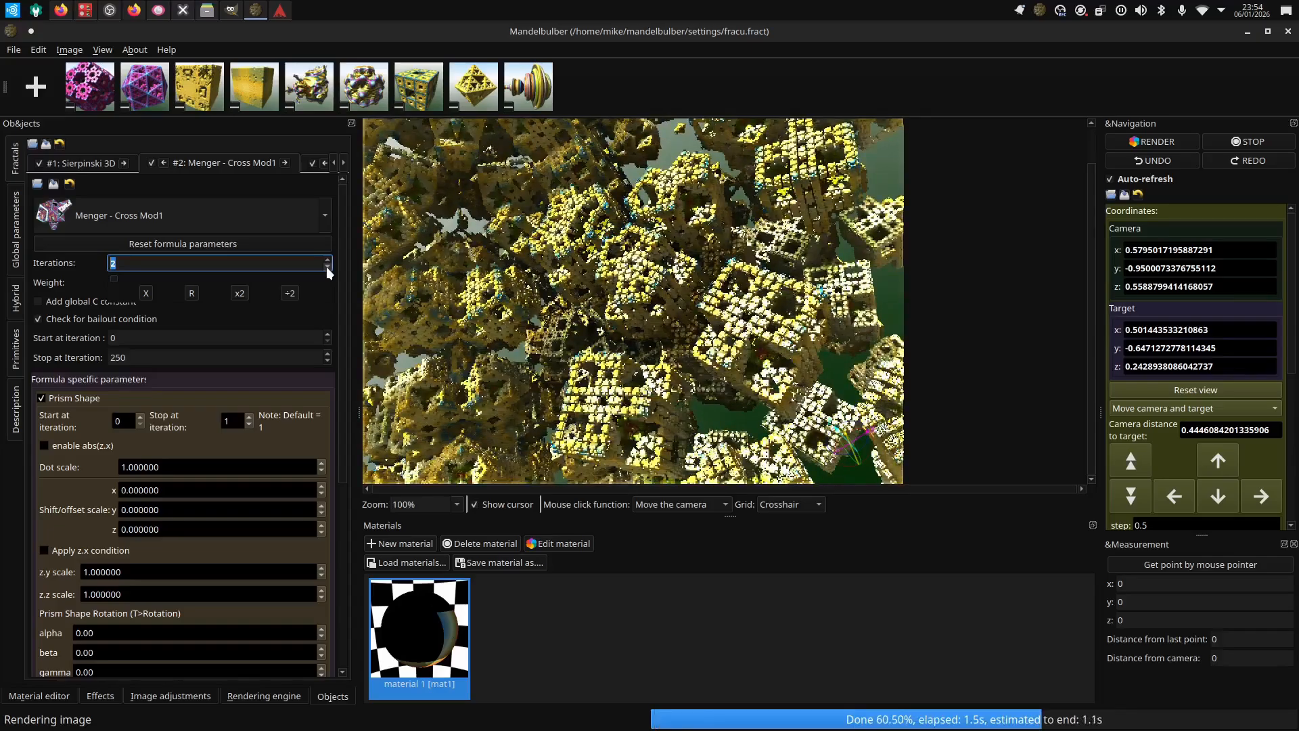
click(326, 266)
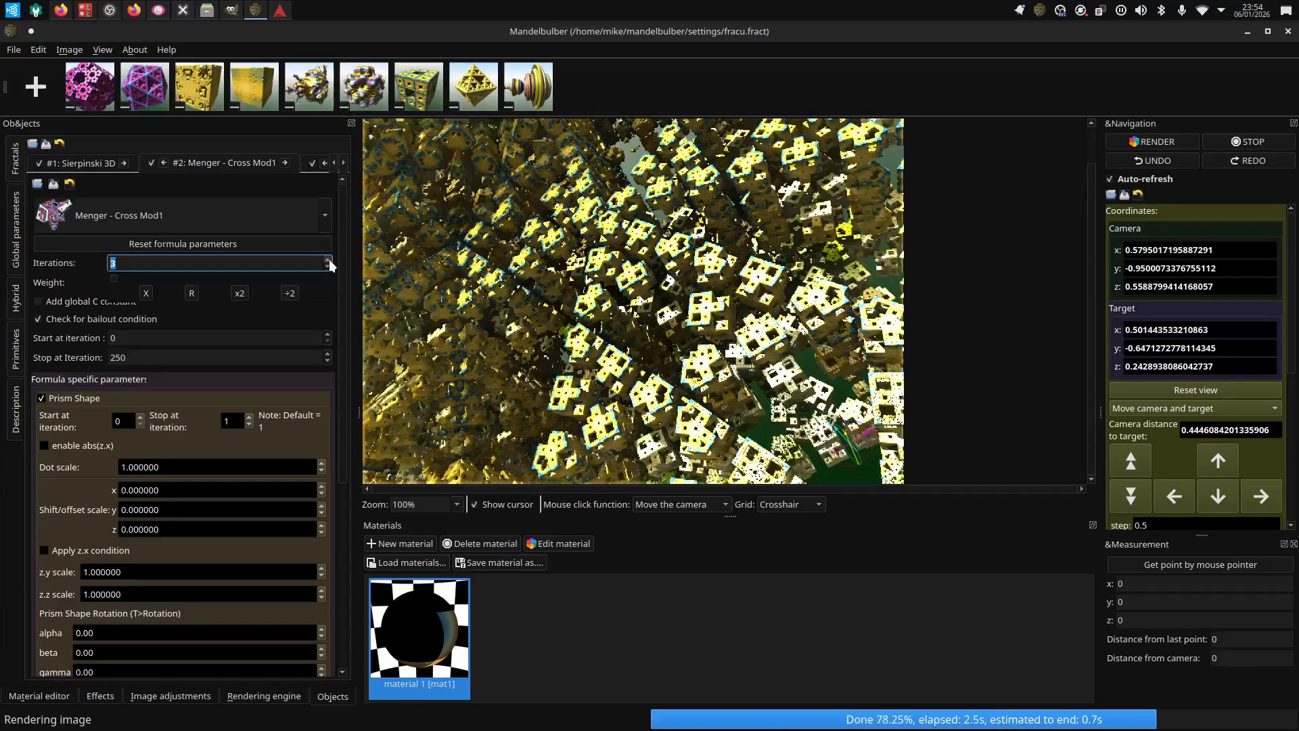
scroll(595, 376, down, 2)
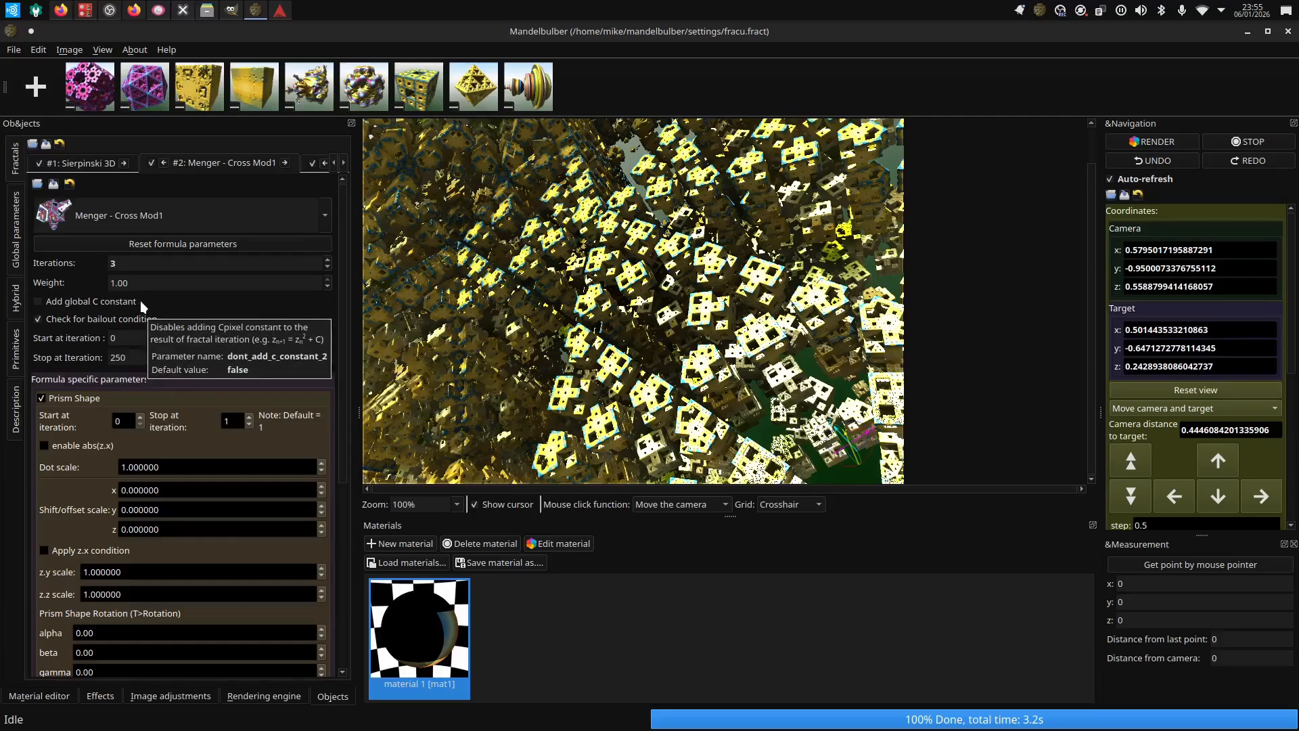
scroll(630, 353, up, 2)
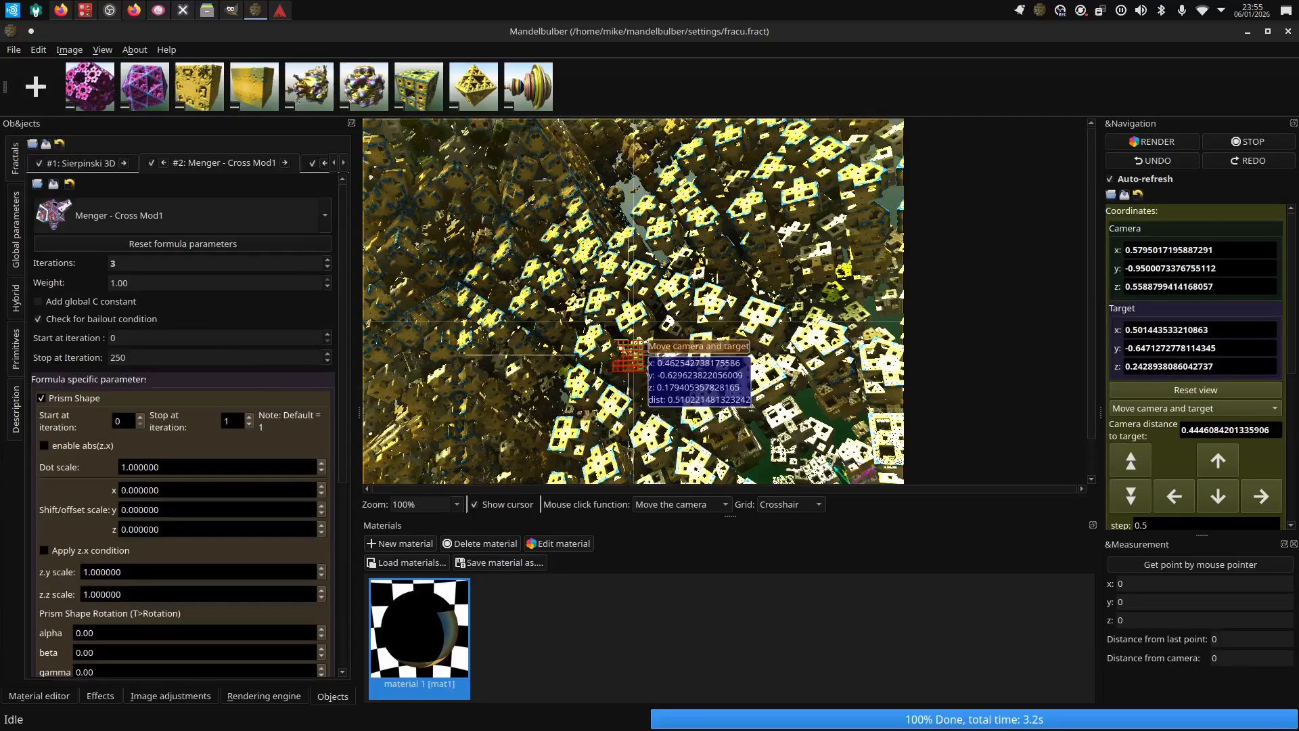
Move the camera closer to the fractal surface and save the settings as fracu2.
click(629, 355)
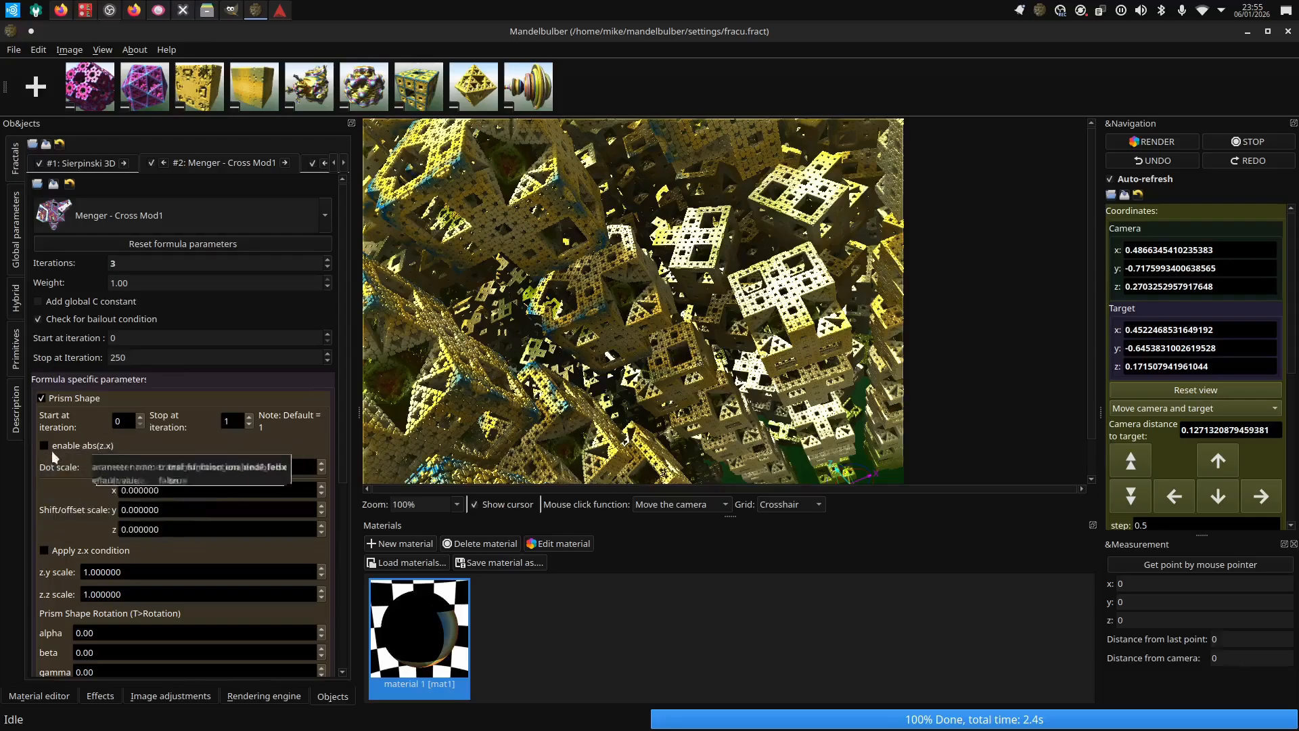
click(13, 50)
click(33, 138)
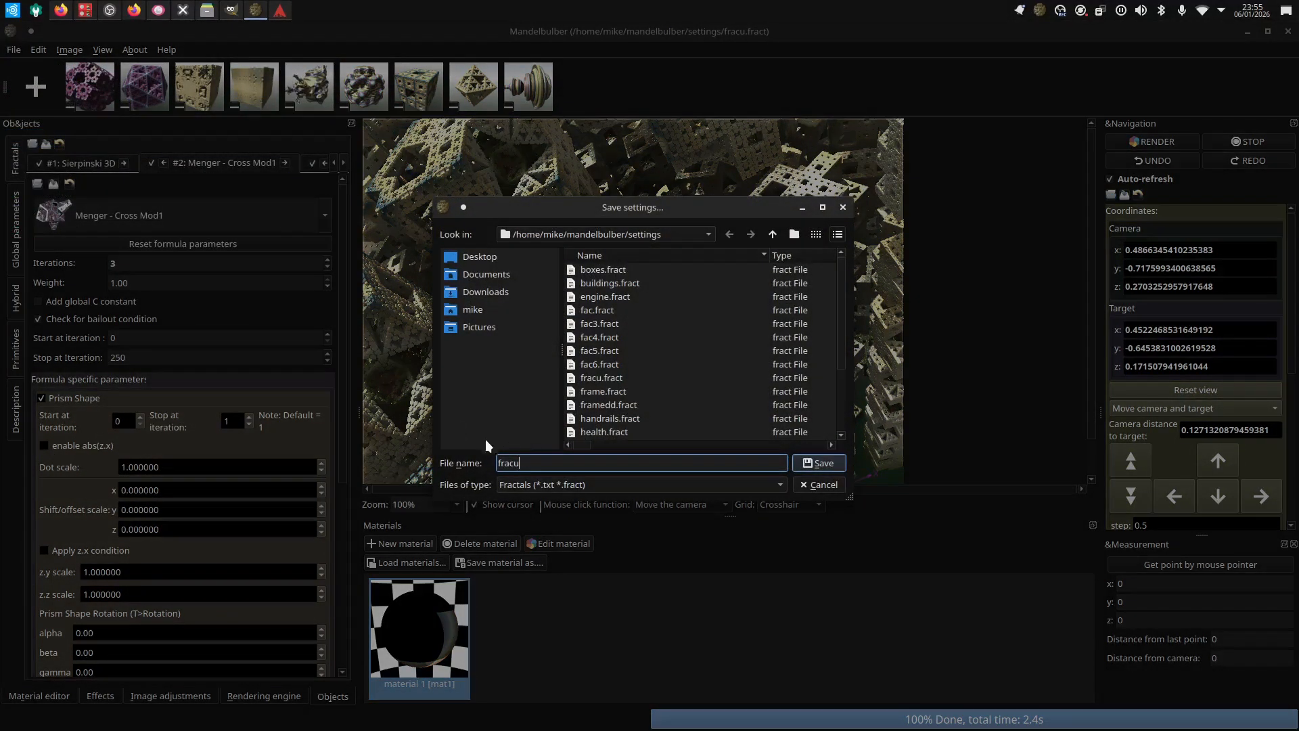
text(2)
click(818, 464)
Set the iterations of the first formula, Sierpinski 3D, to 5.
click(80, 164)
click(340, 259)
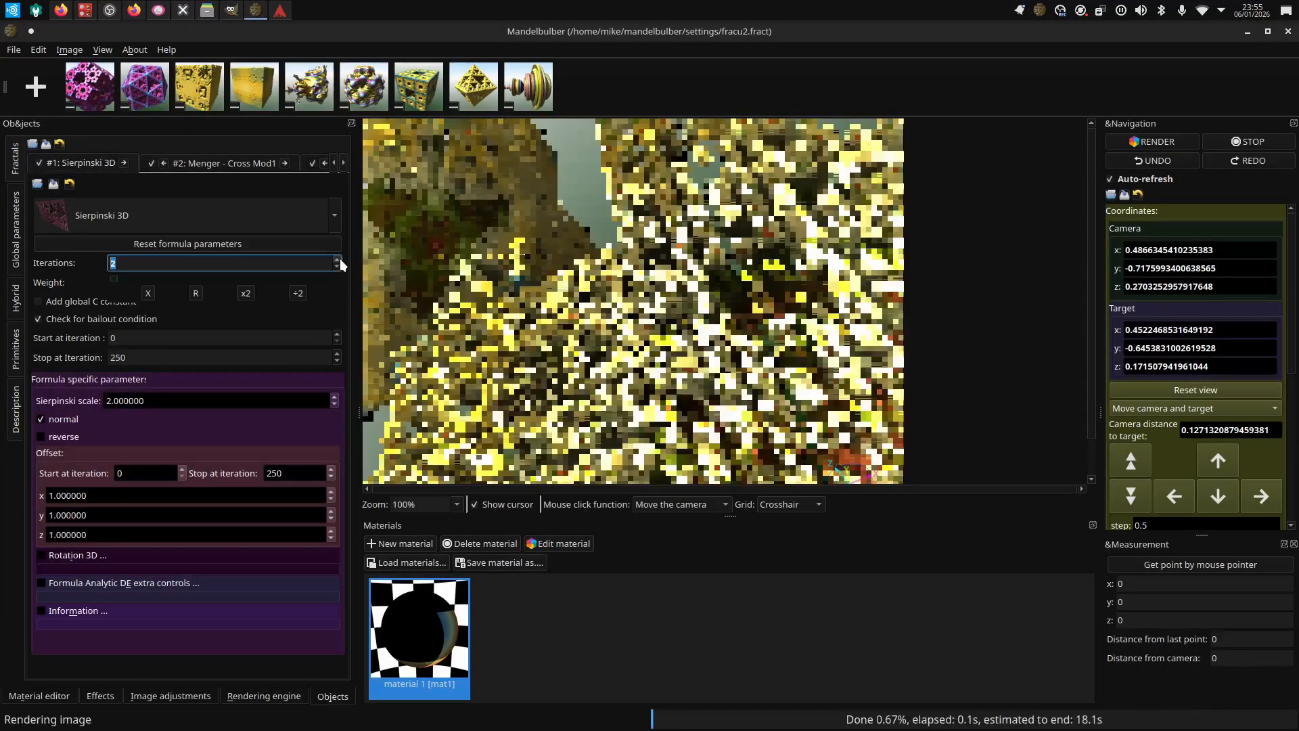
click(340, 259)
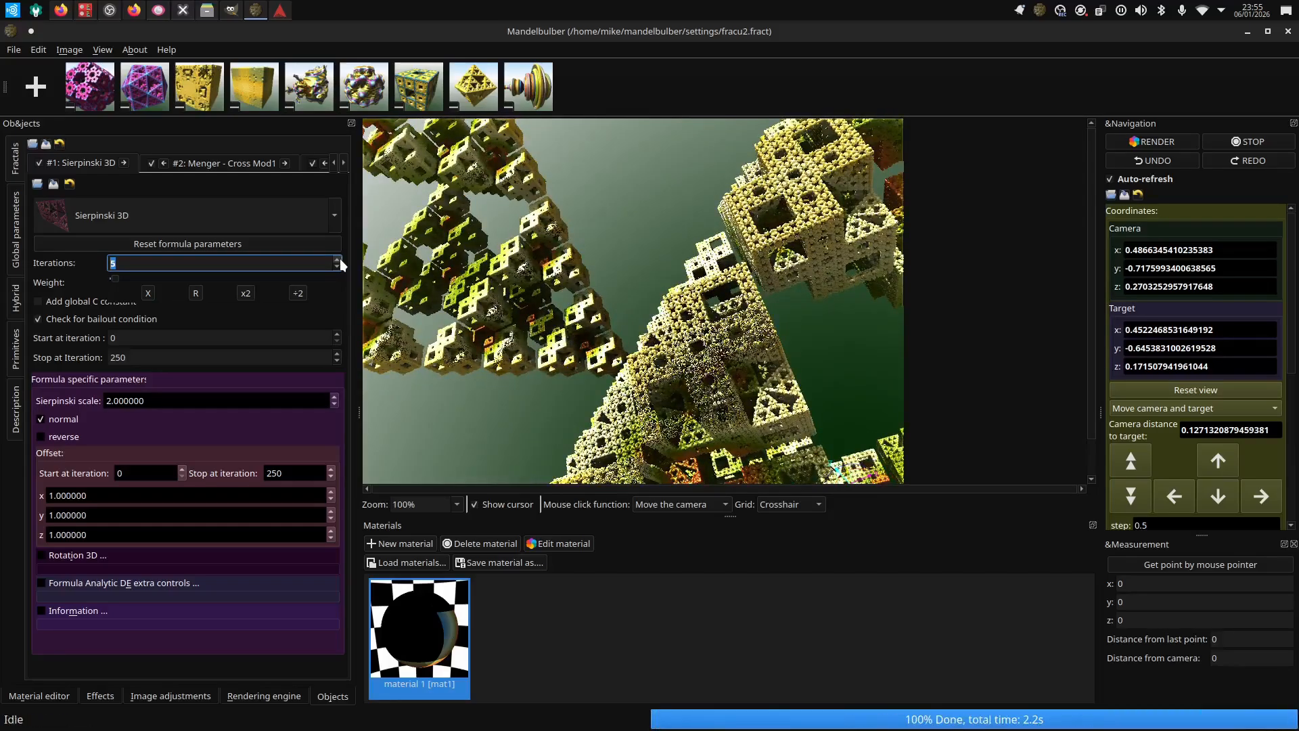
Try different iteration counts for Menger - Cross Mod1 and settle on 4.
click(220, 163)
click(328, 266)
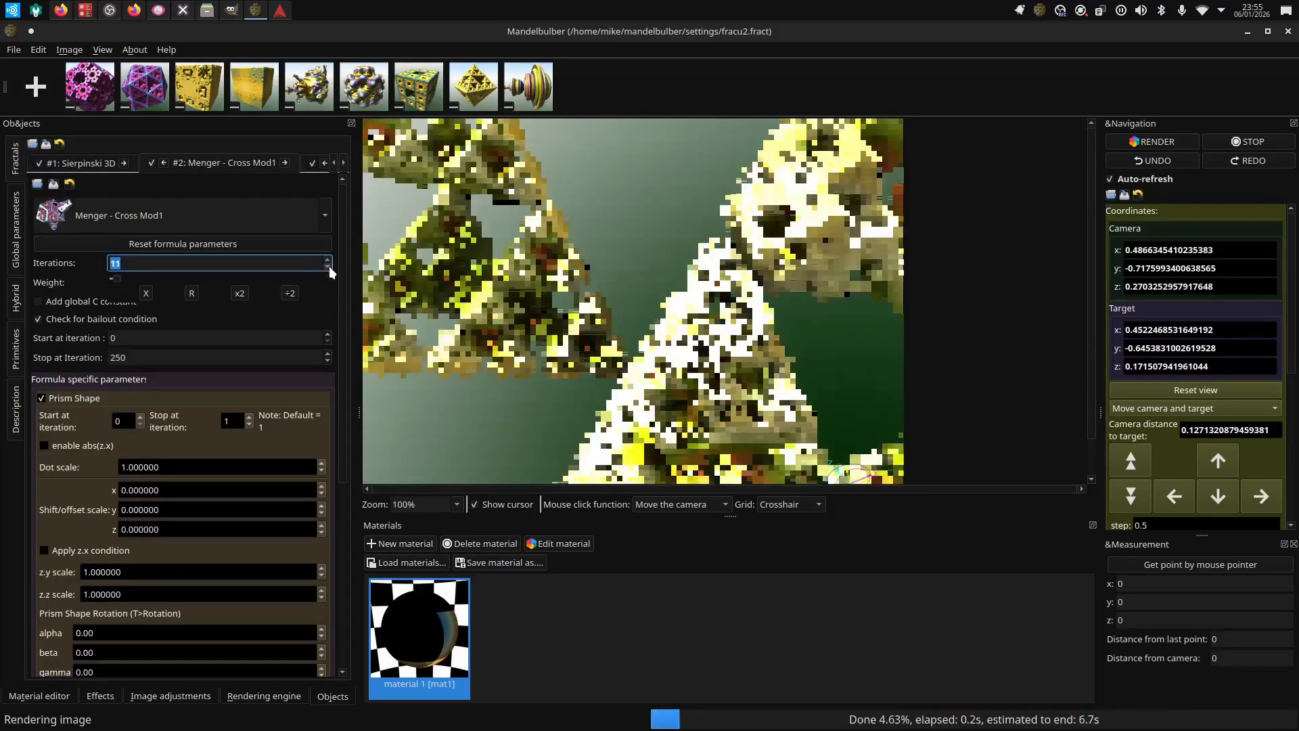
click(328, 266)
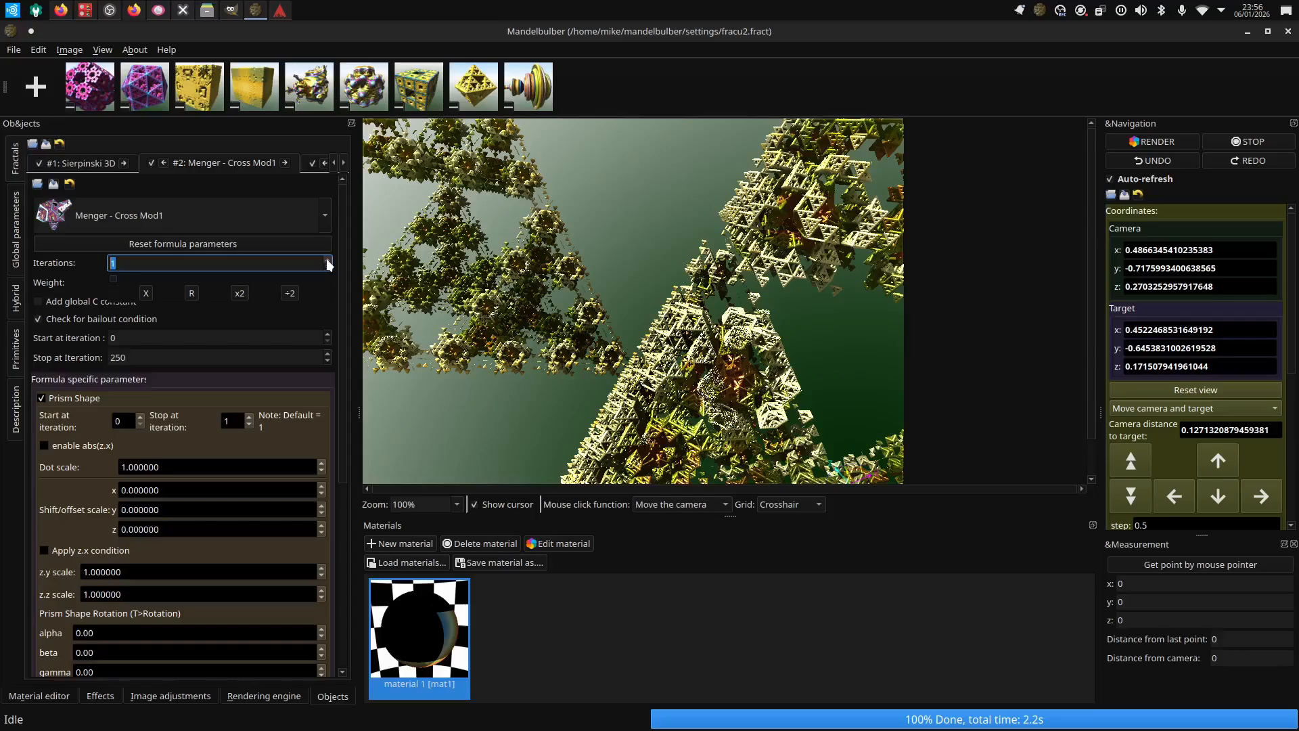
click(327, 260)
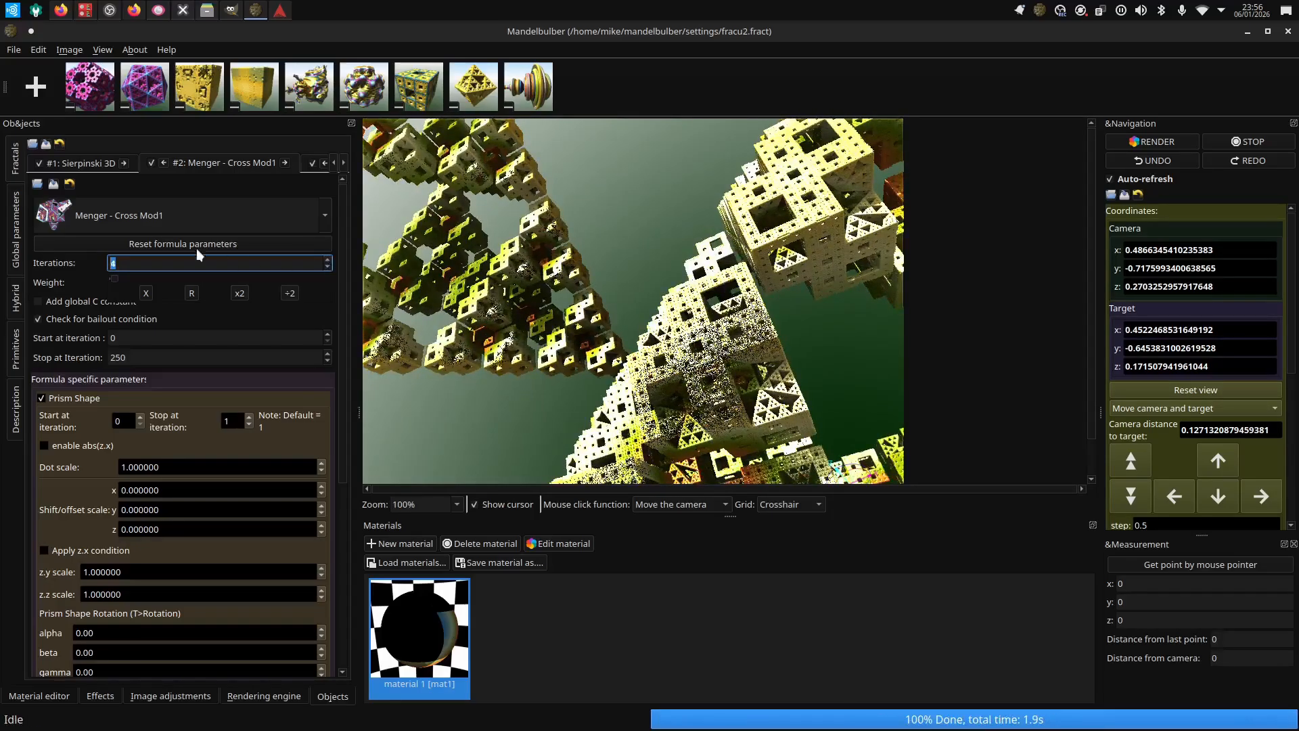
Set the third fractal formula to Aexion and raise its iterations to 11.
click(85, 163)
click(317, 164)
click(196, 216)
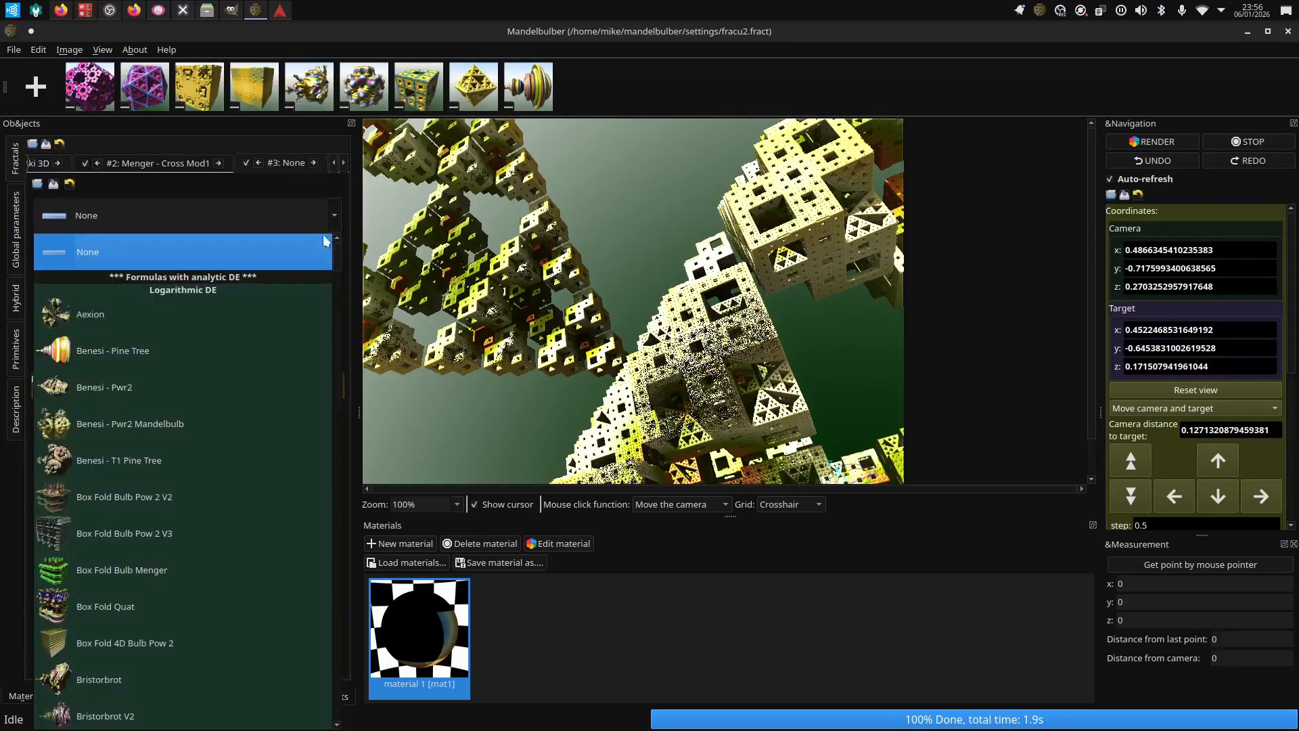
click(276, 319)
click(337, 261)
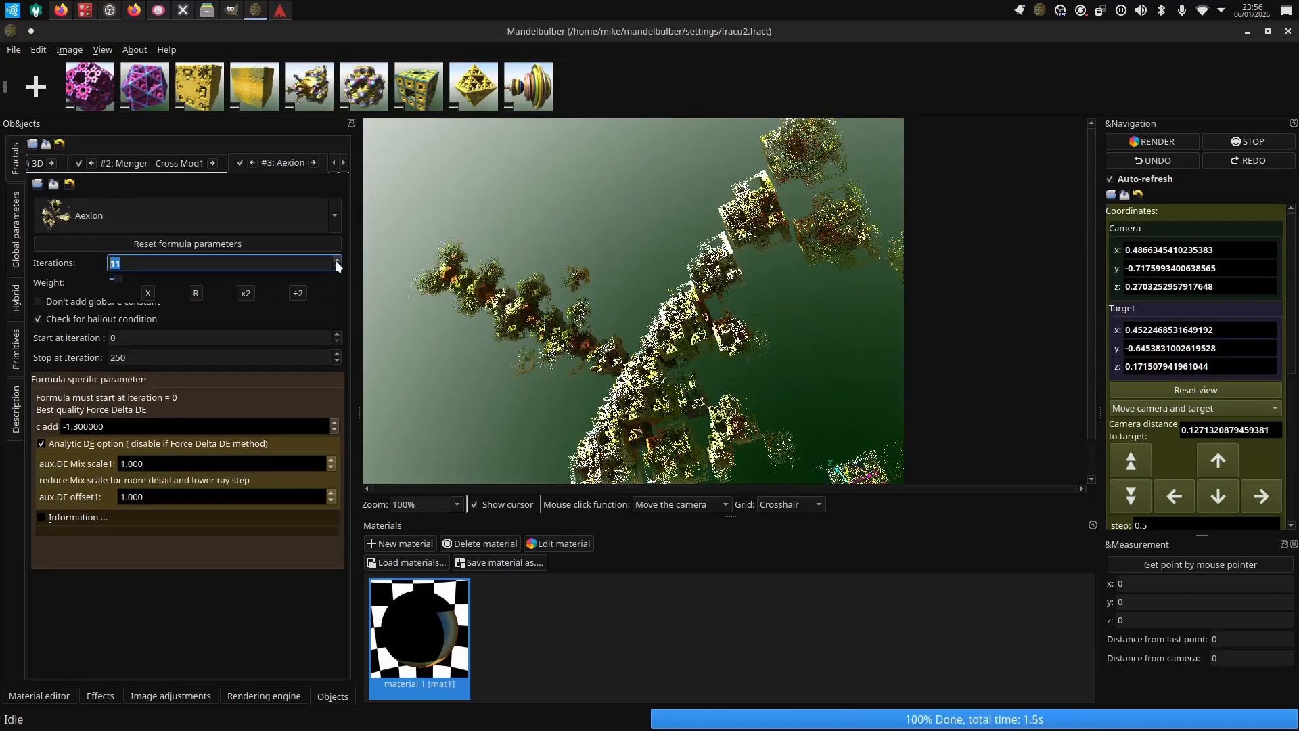
Try other third formulas such as Bristorbrot 4D, Riemann - Sphere Msltoe V2 and Abox - VS icen1, and set the iterations to 19.
click(270, 282)
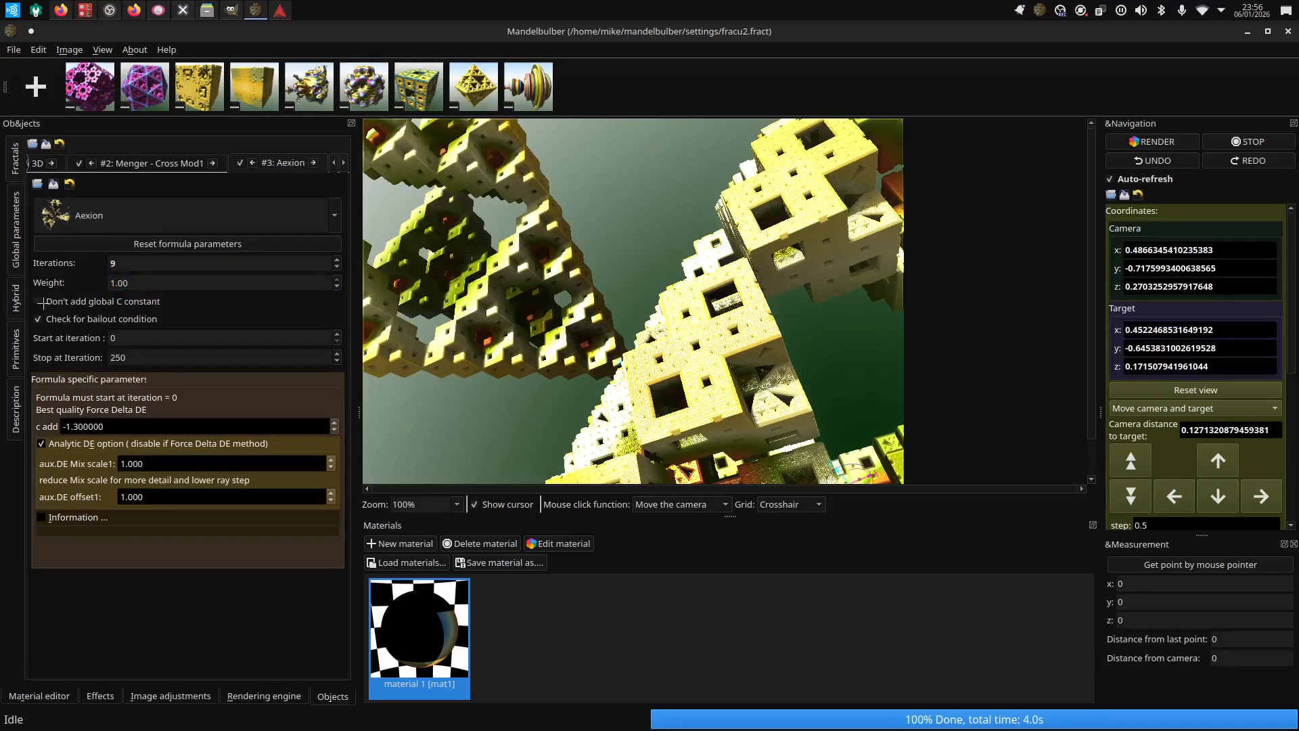
scroll(320, 214, down, 5)
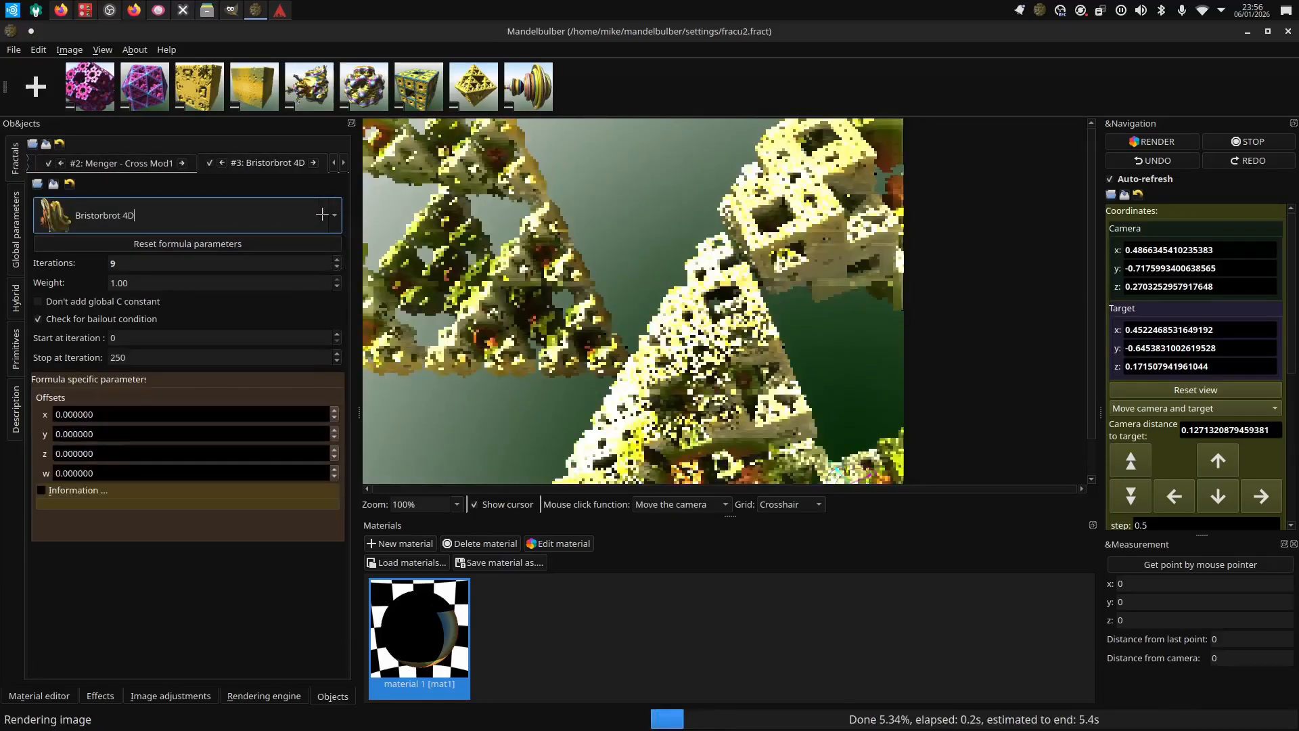
scroll(320, 214, down, 4)
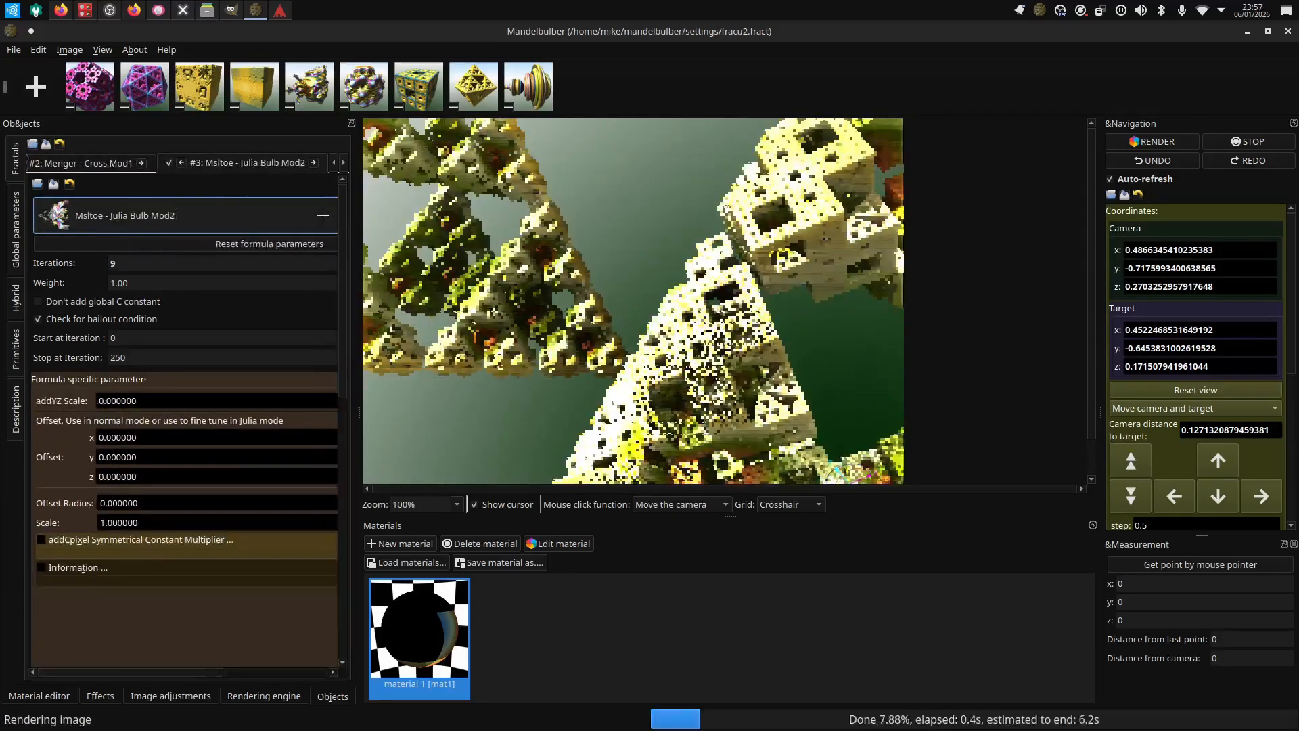
scroll(322, 215, down, 3)
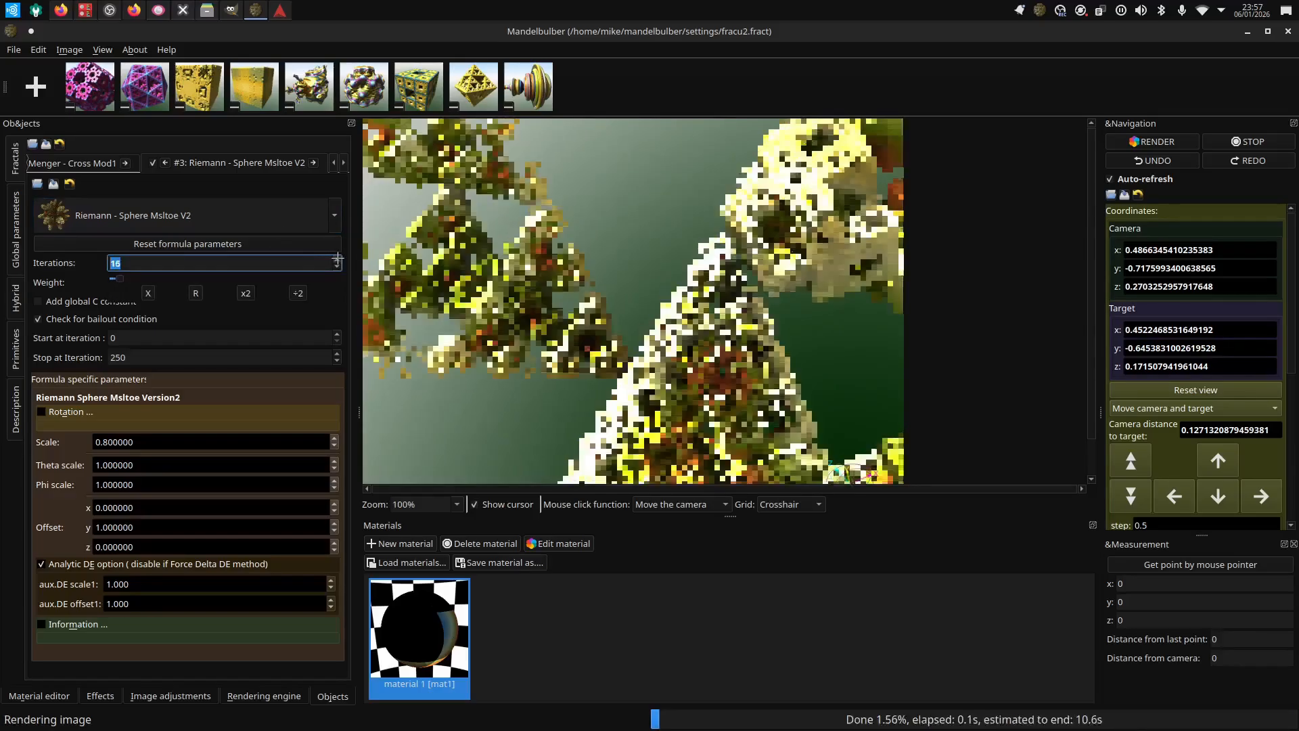
scroll(250, 215, down, 3)
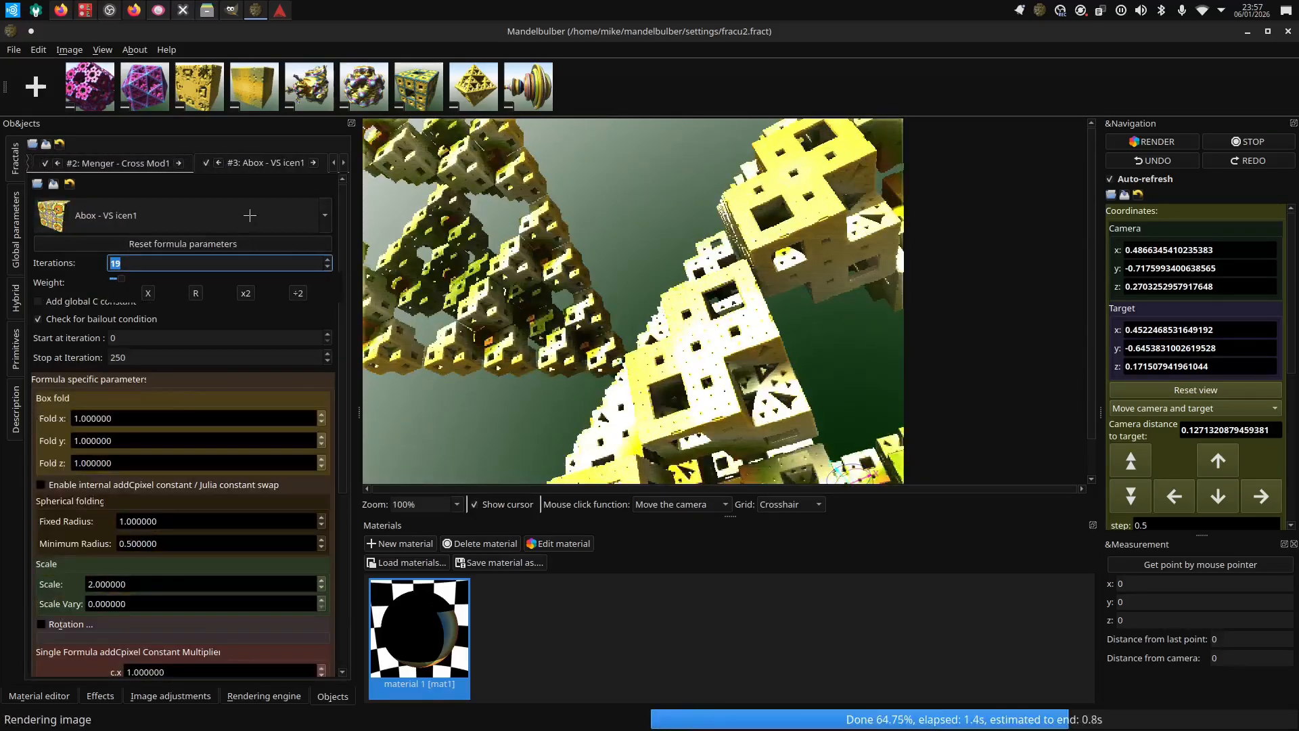
Try Menger sponge and Pseudo Kleinian - Mod 2 as the third formula and settle on Pseudo Kleinian.
scroll(249, 215, down, 4)
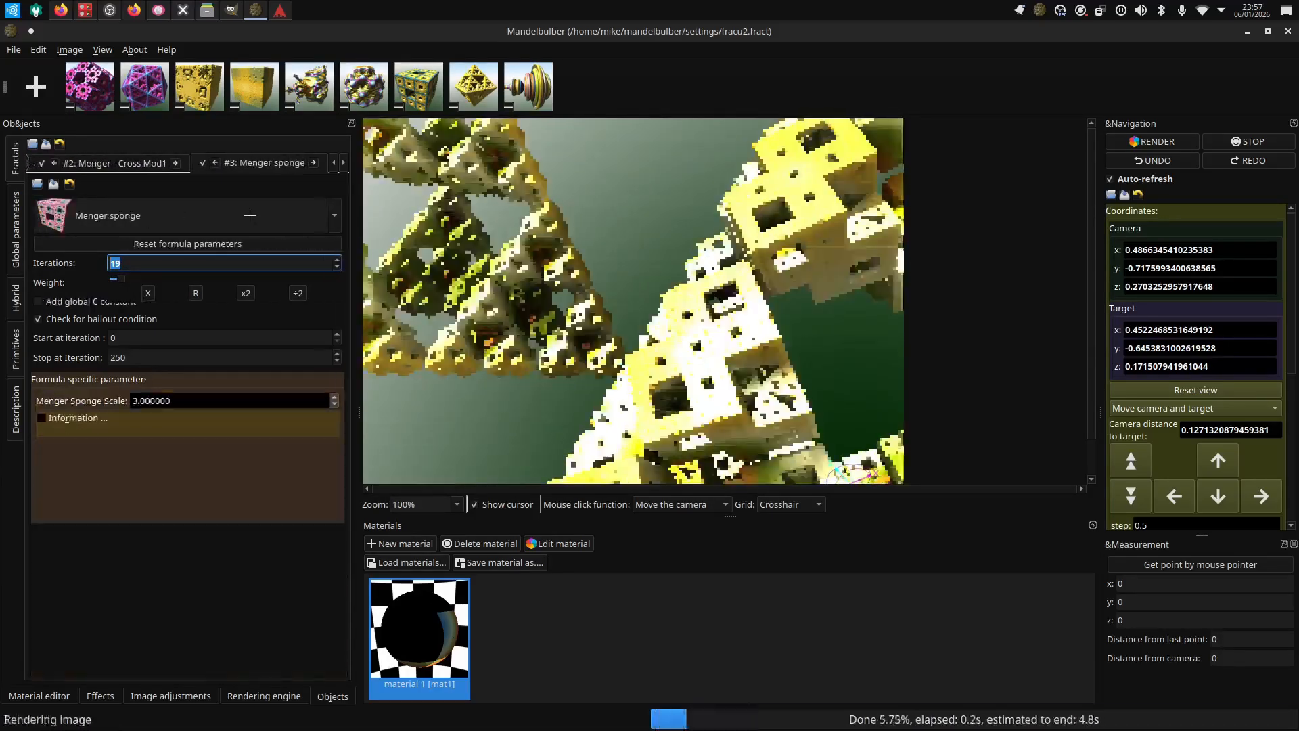
scroll(250, 215, down, 4)
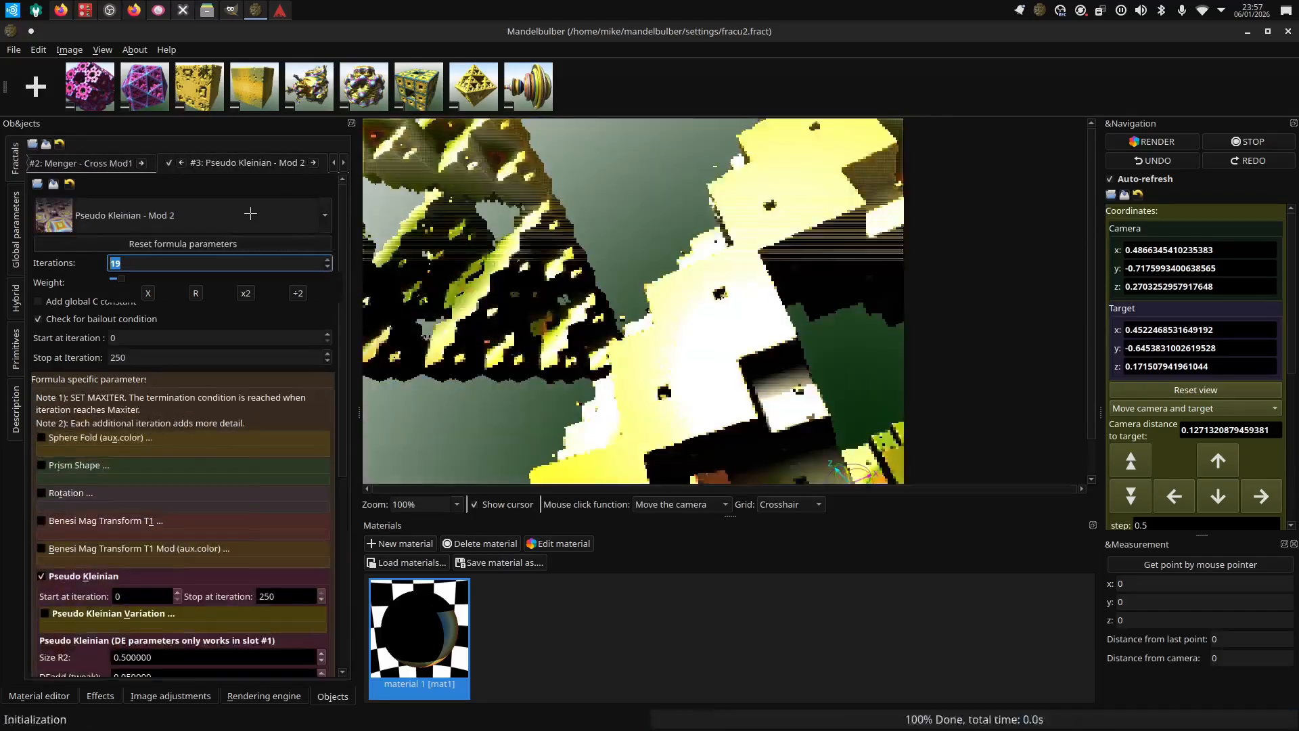
right_click(250, 213)
click(251, 209)
scroll(251, 208, down, 3)
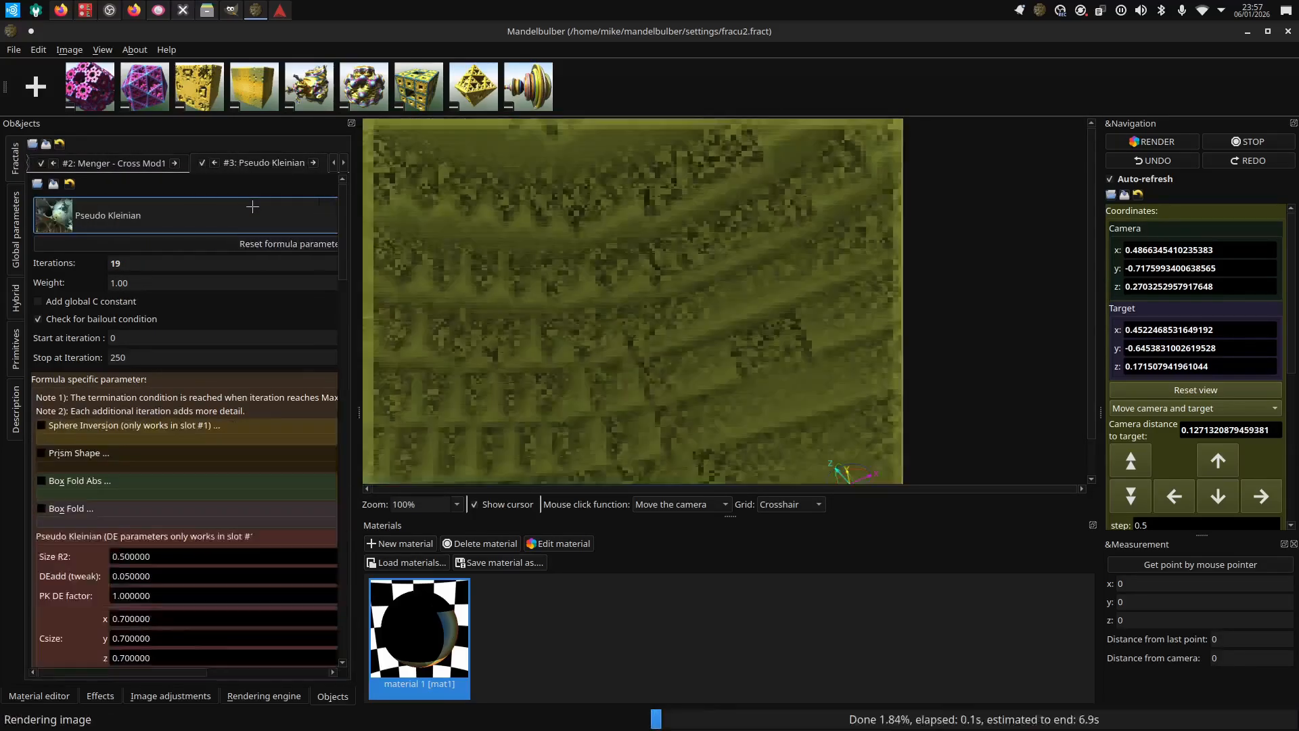
Set the iterations of Menger - Cross Mod1 to 3 and move the camera back from the fractal.
click(117, 160)
click(327, 266)
click(327, 266)
click(328, 259)
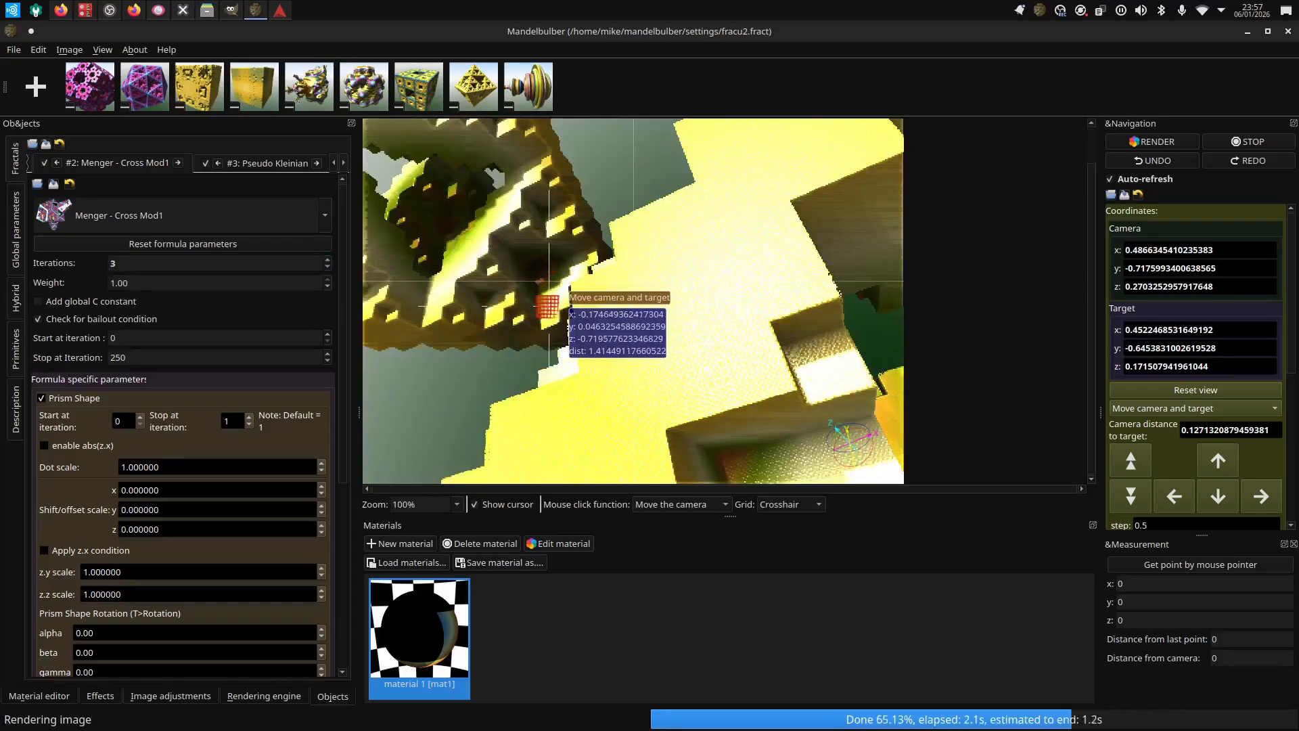
right_click(595, 331)
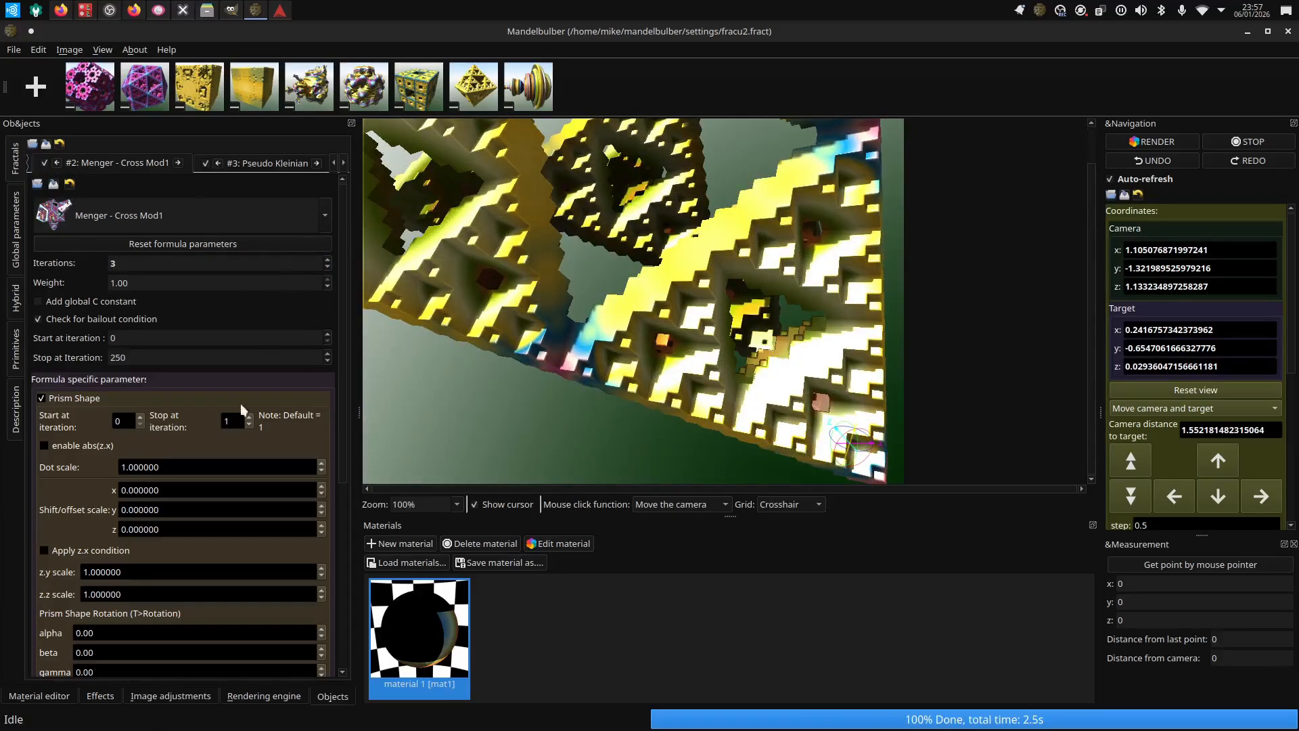
Raise Menger - Cross Mod1 to 4 iterations and try different iteration counts for Sierpinski 3D.
scroll(70, 161, down, 5)
scroll(70, 165, up, 6)
click(169, 164)
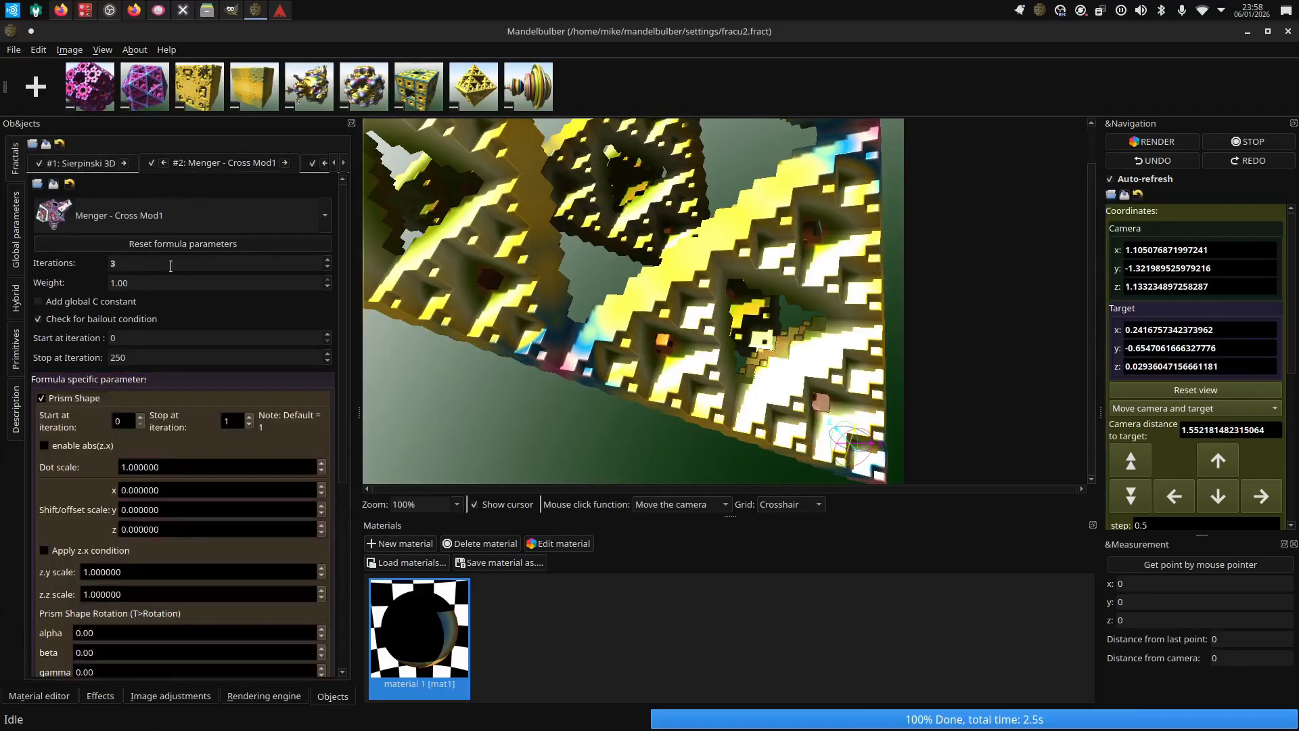
click(170, 266)
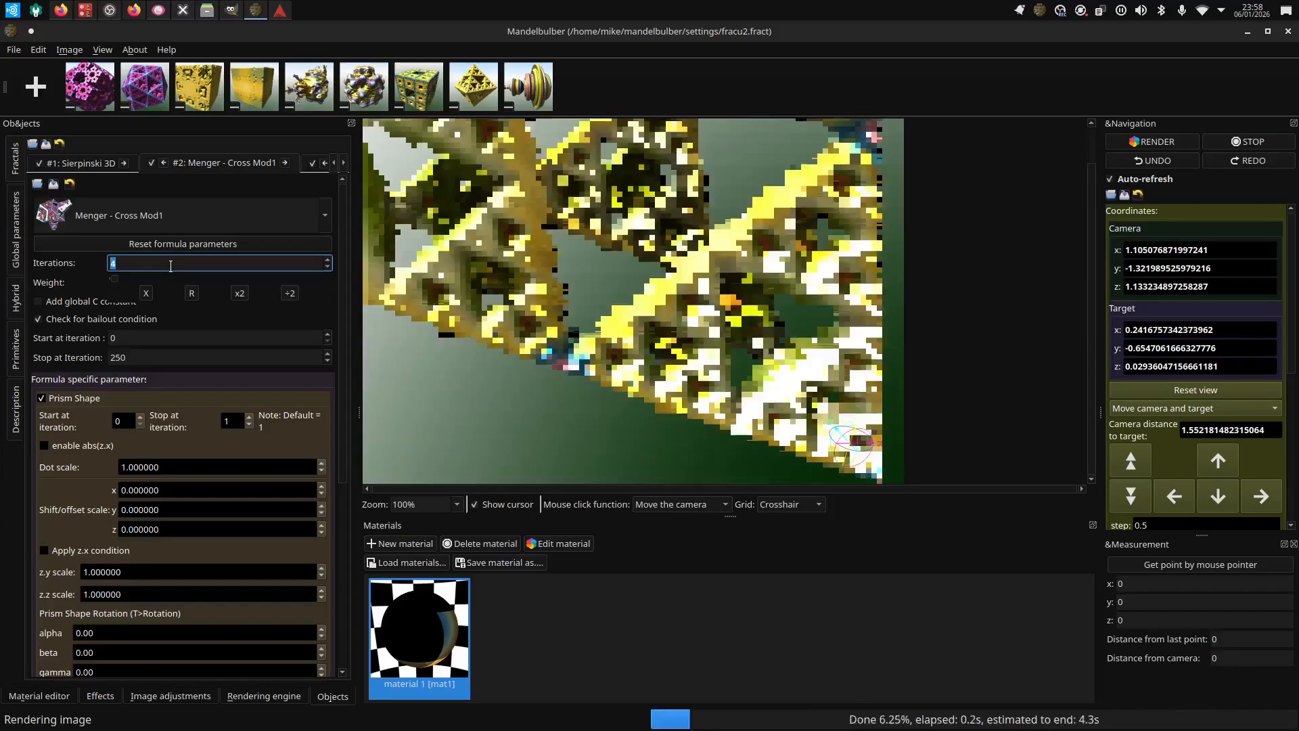
click(85, 163)
scroll(169, 265, up, 4)
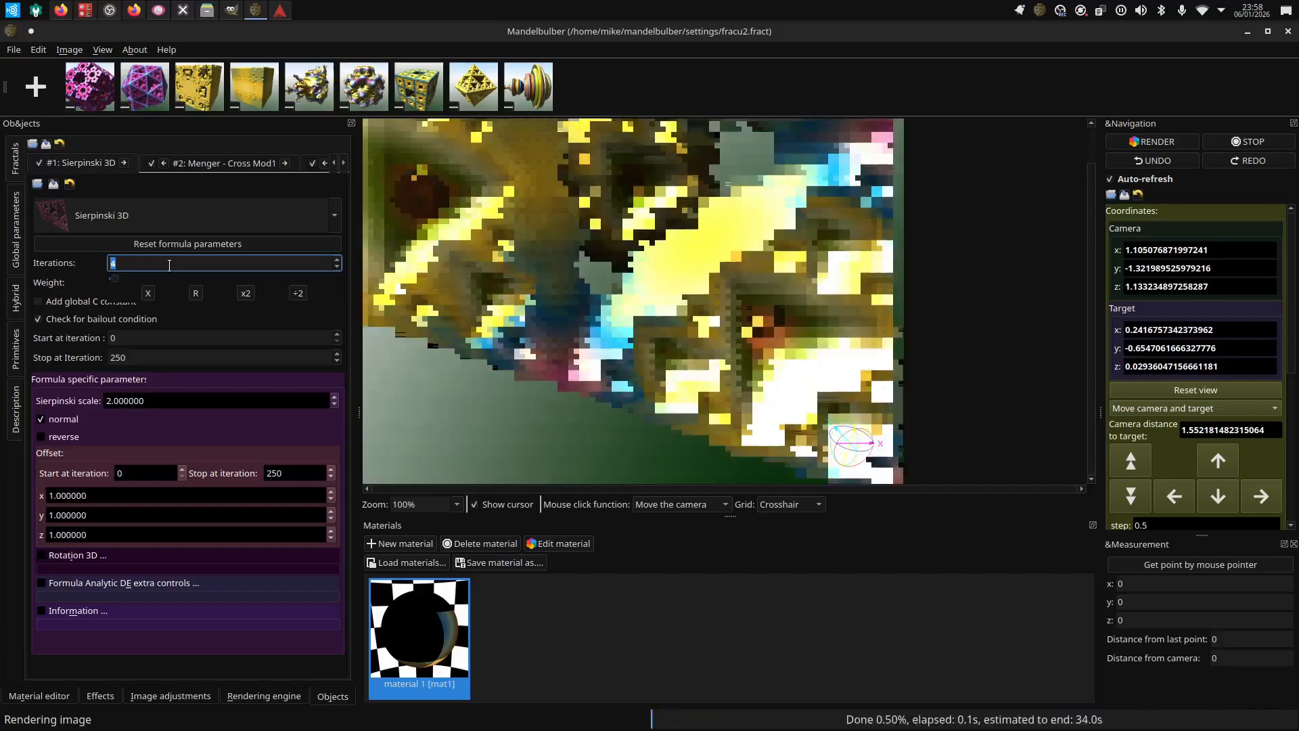
Set the second formula's iterations to 5, try Menger - Middle Mod and settle on Menger - Cross KIFS.
click(195, 164)
scroll(165, 265, up, 2)
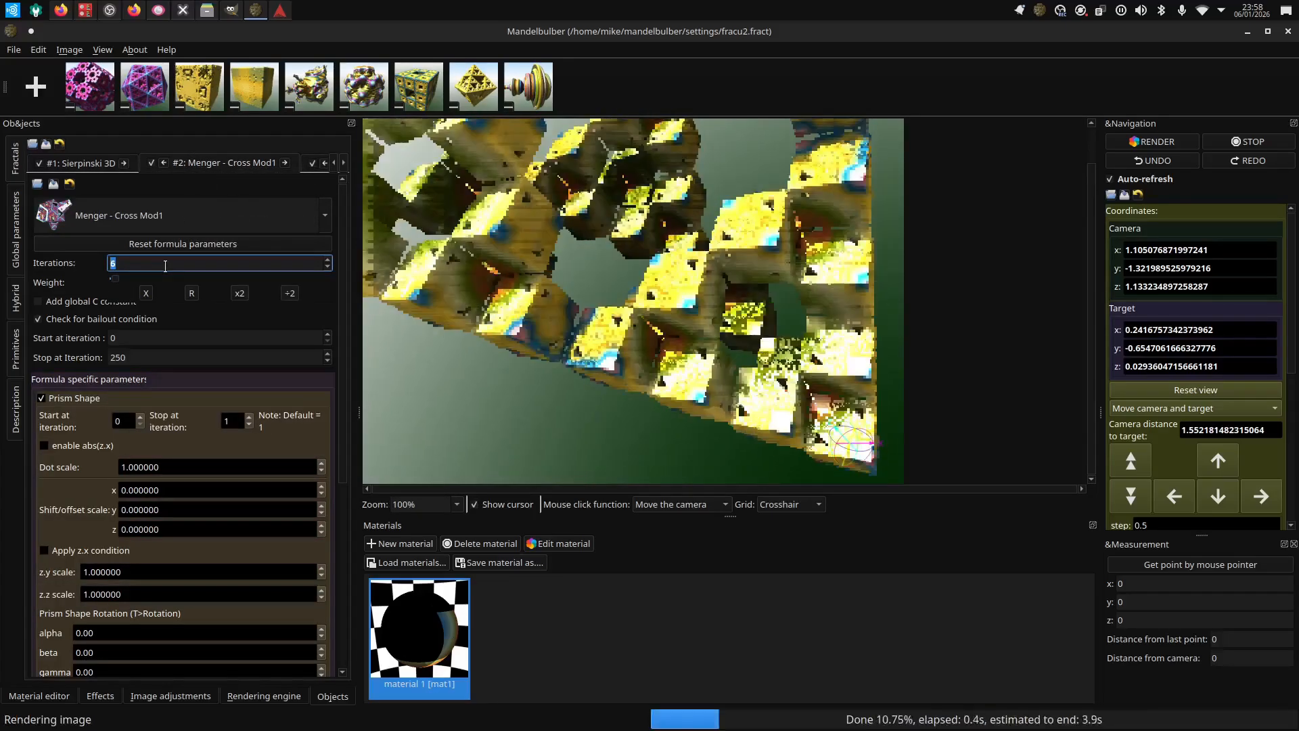
scroll(166, 216, down, 1)
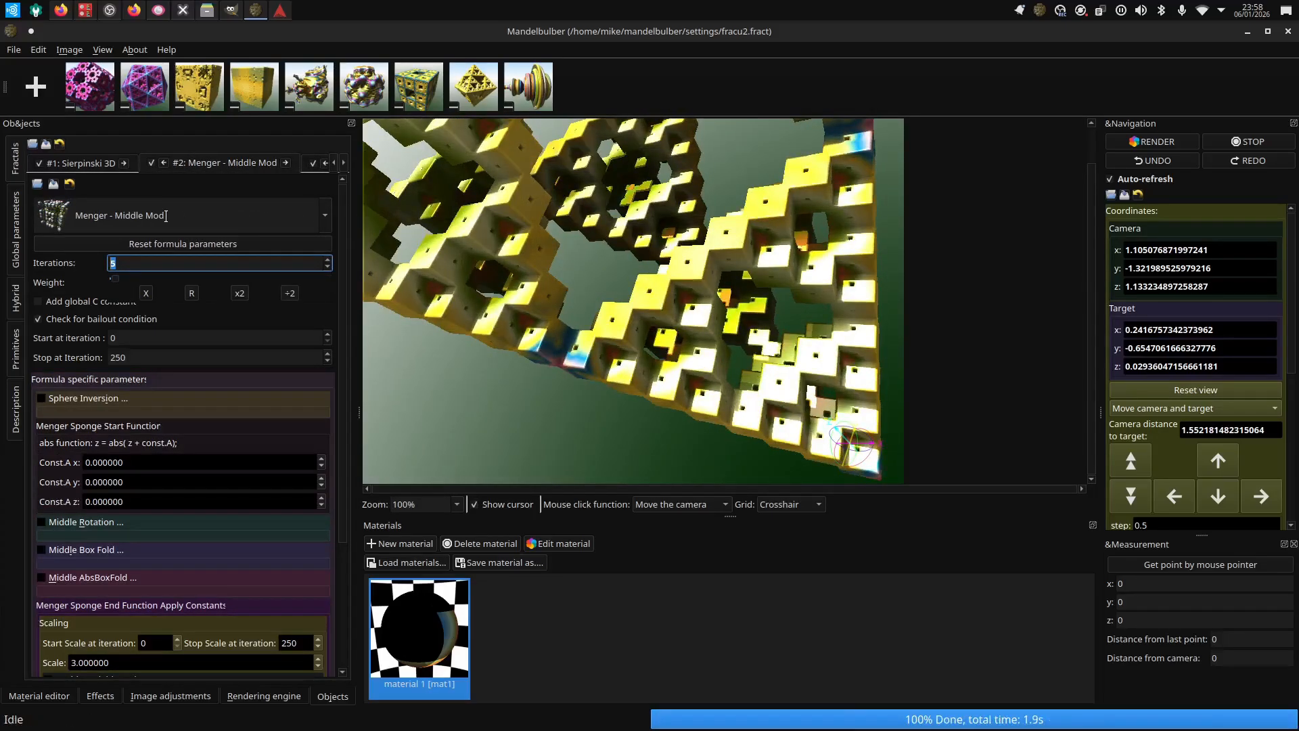
scroll(165, 216, down, 2)
scroll(166, 216, up, 3)
scroll(166, 216, up, 1)
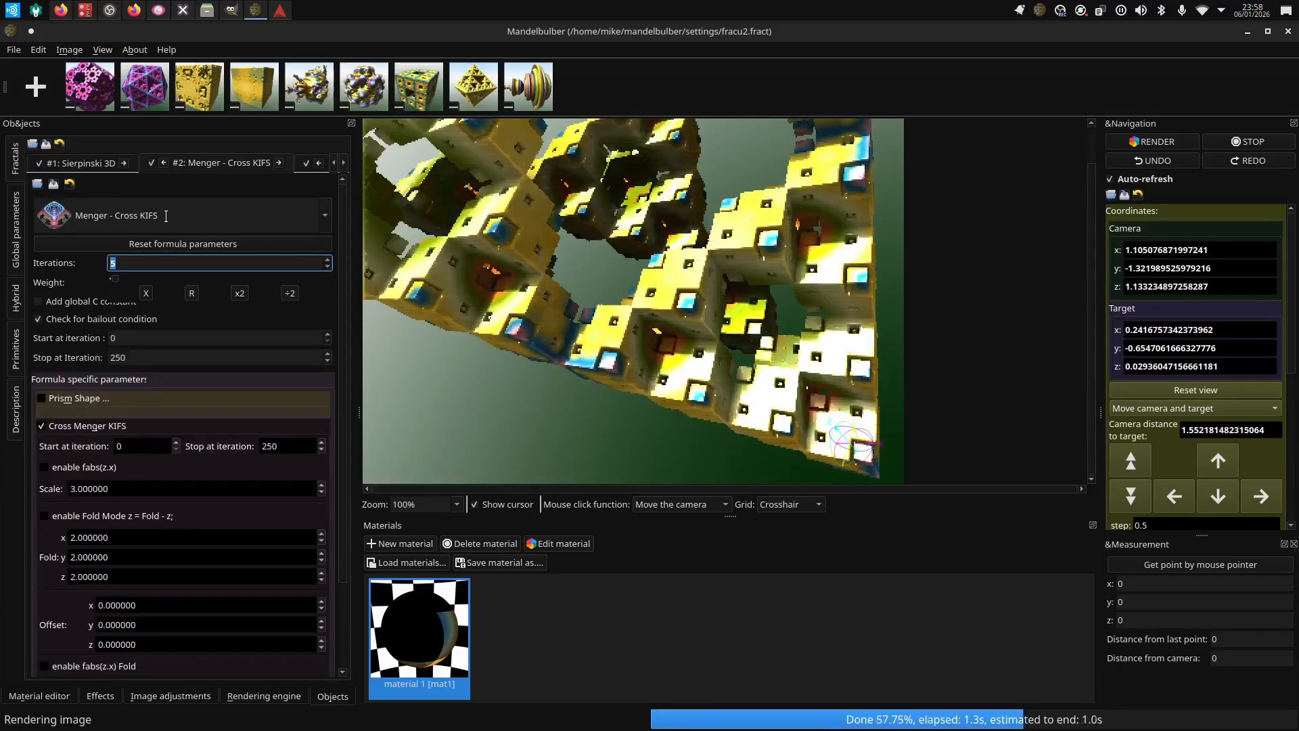
Move the camera back from the fractal, and reframe the view closer on its upper part.
right_click(664, 275)
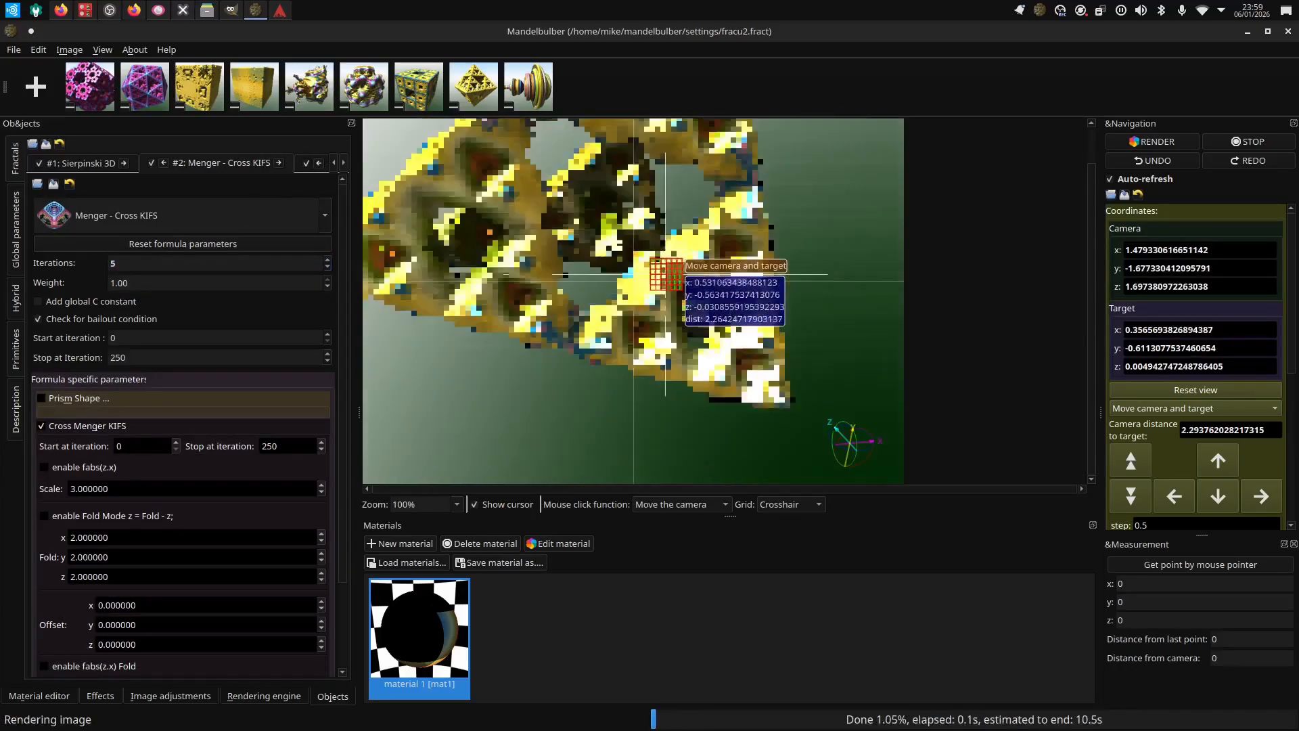
right_click(594, 183)
click(594, 183)
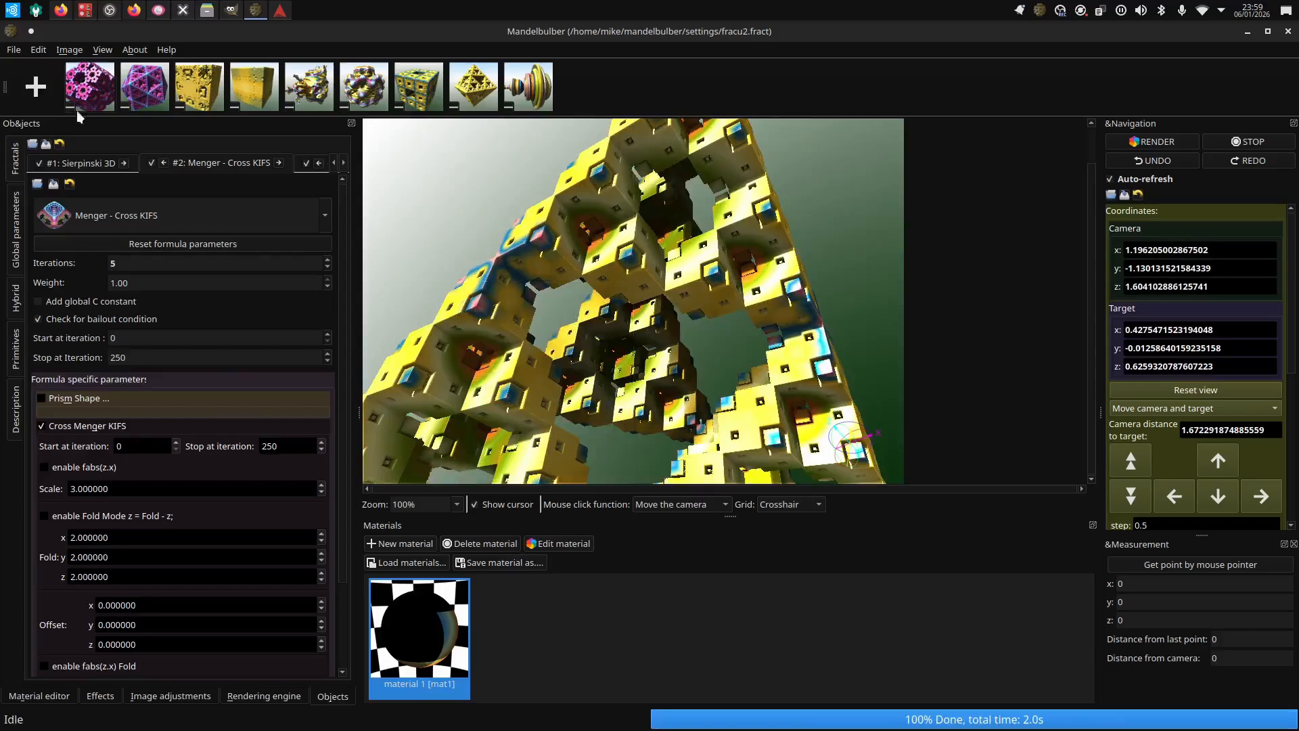
Save the current fractal settings under the new file name blockland.
click(14, 51)
click(78, 209)
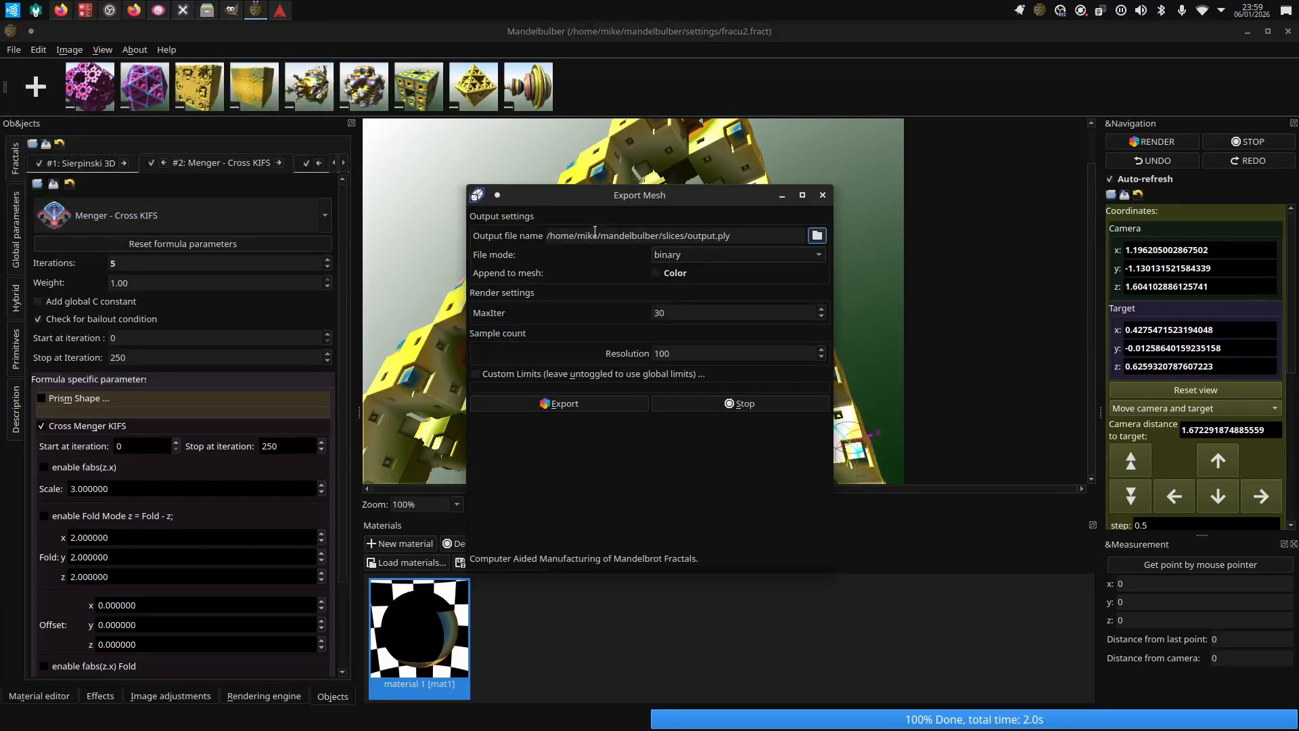
click(14, 51)
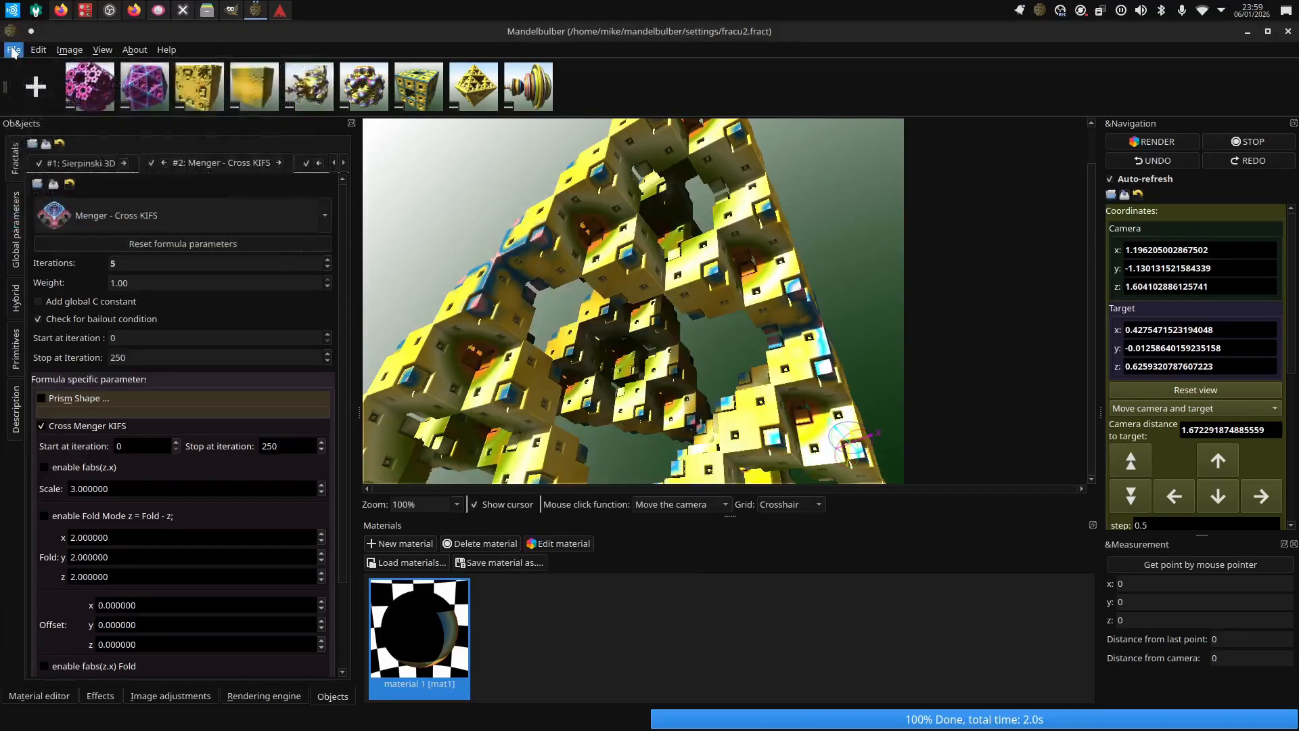
click(54, 122)
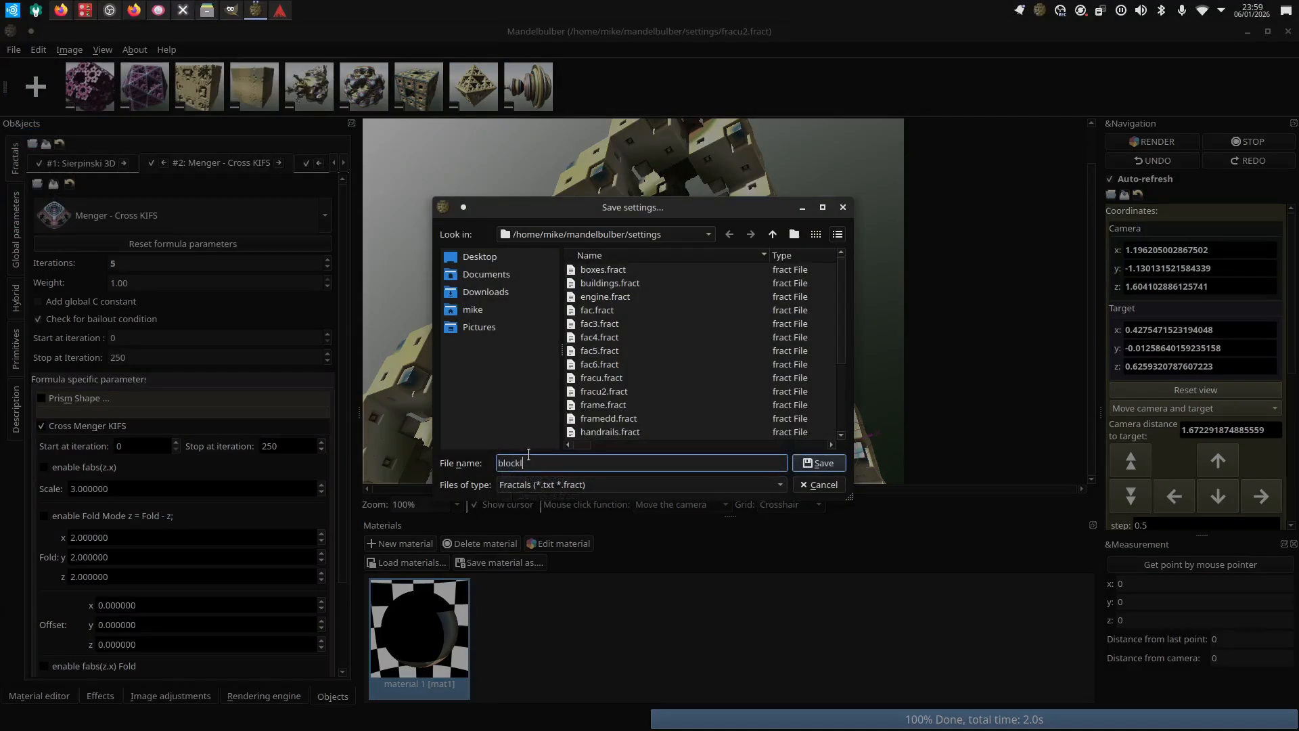
click(809, 466)
Export the fractal as a mesh file named blockland.ply in the slices folder.
click(14, 51)
click(67, 212)
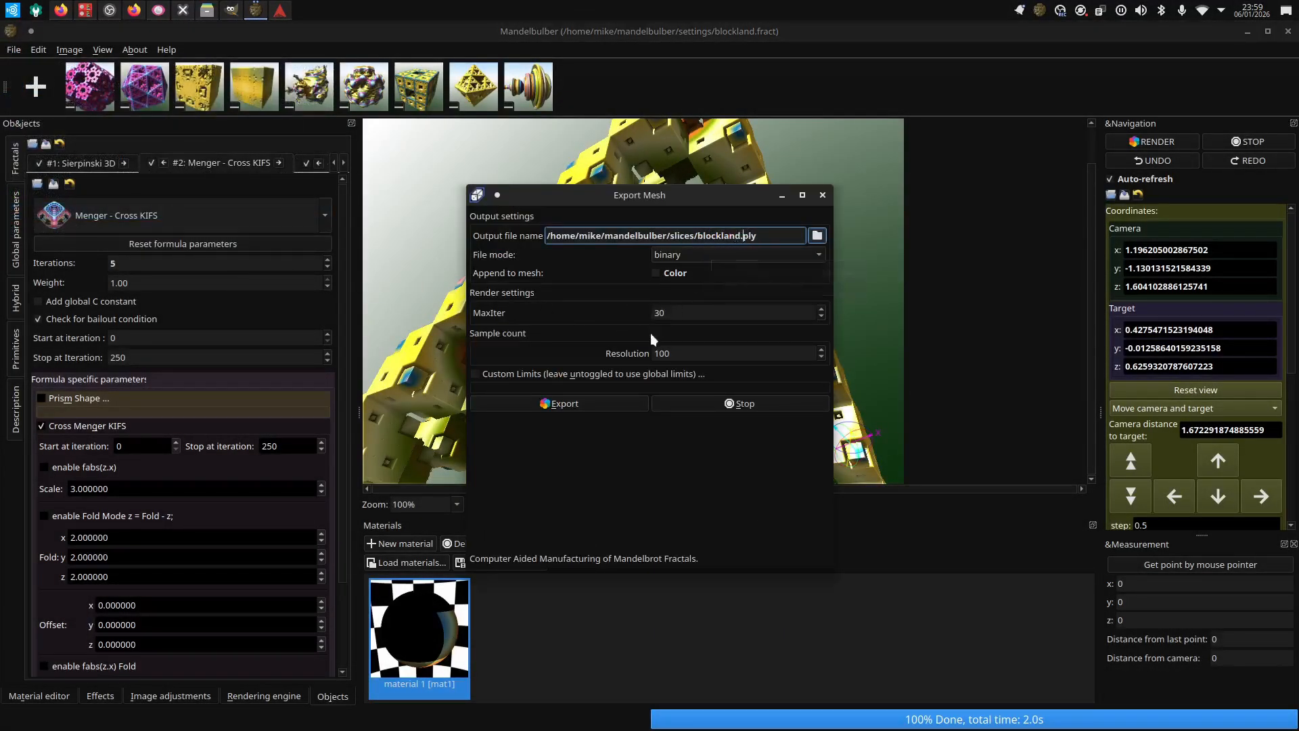
click(635, 403)
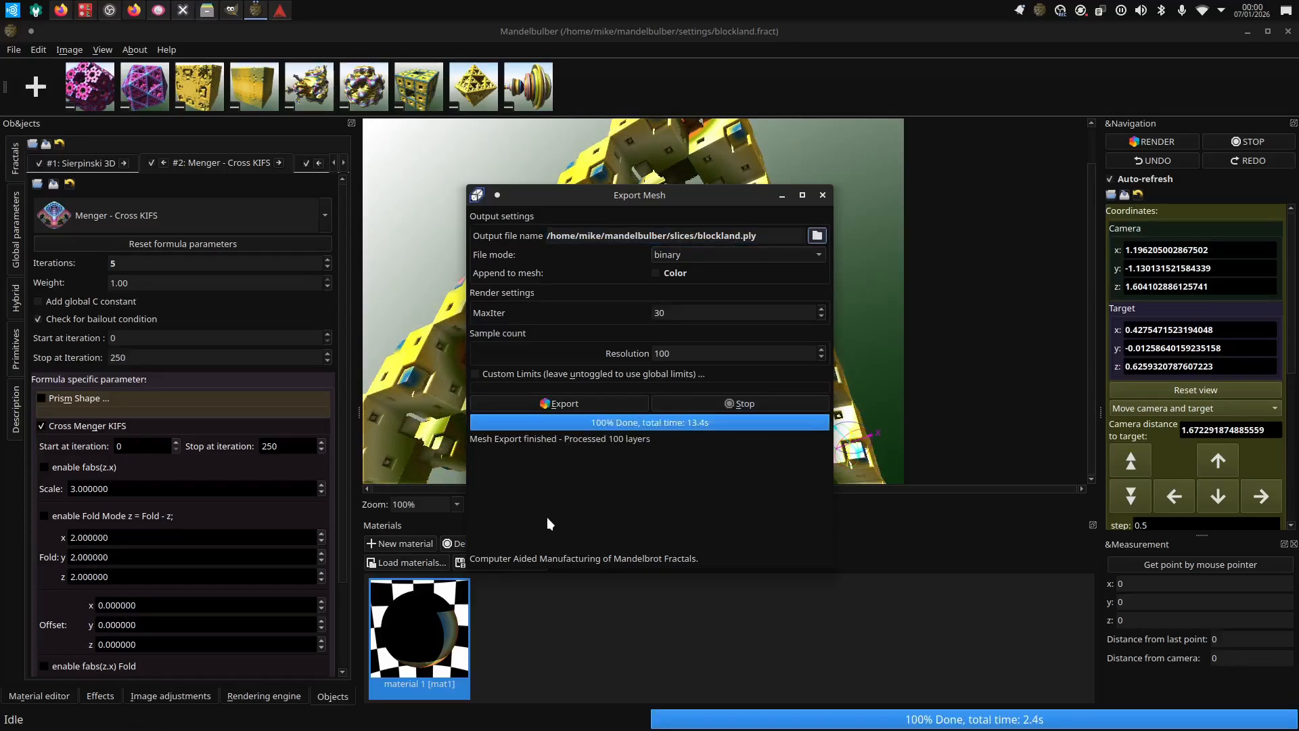
Quit the Ardour application running in the background.
click(12, 10)
right_click(279, 10)
click(313, 215)
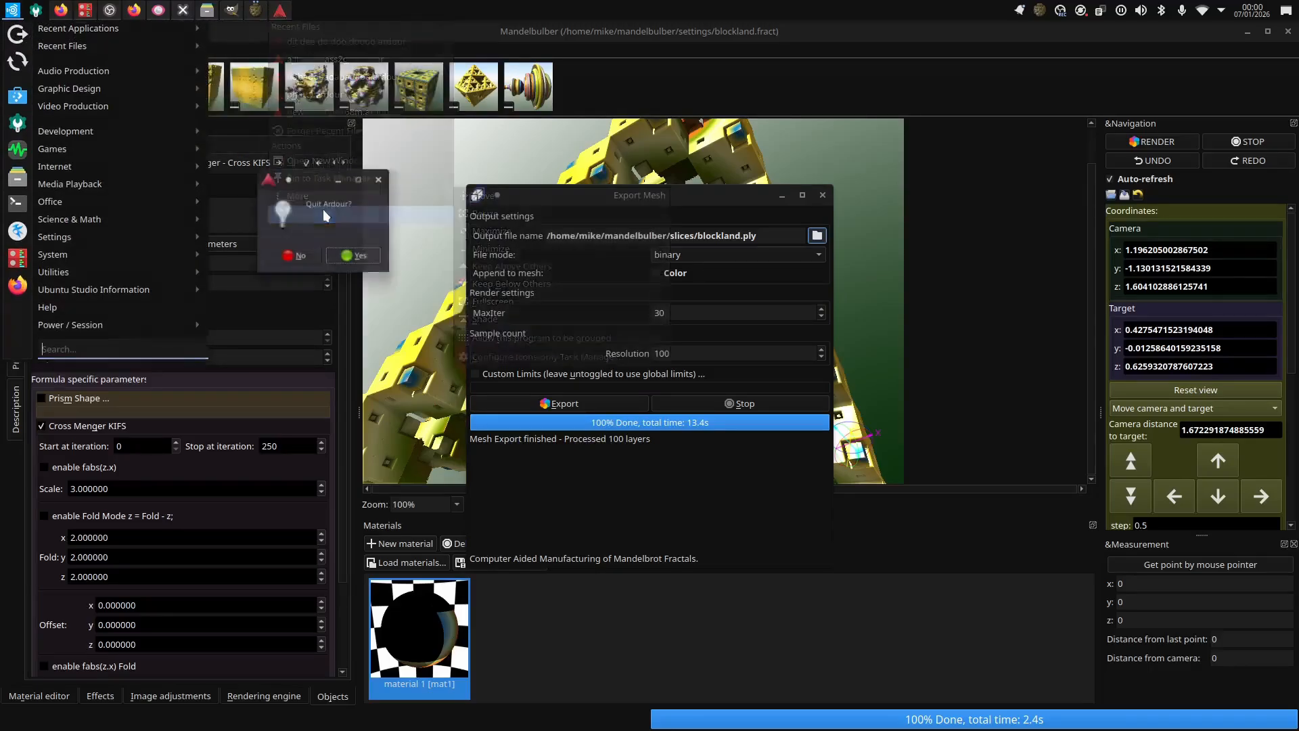
click(352, 261)
Launch Blender and delete the default camera, cube and light from the scene.
mouse_move(64, 174)
mouse_move(61, 95)
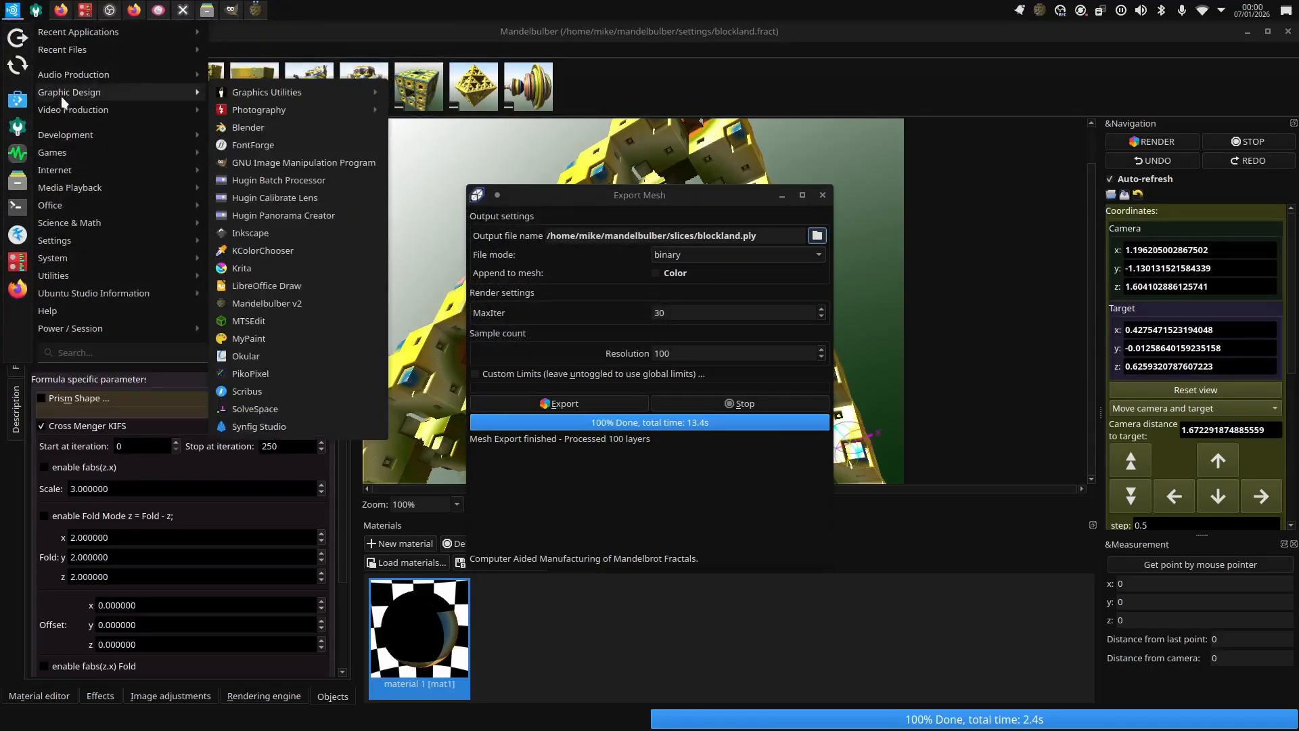
click(262, 163)
click(335, 257)
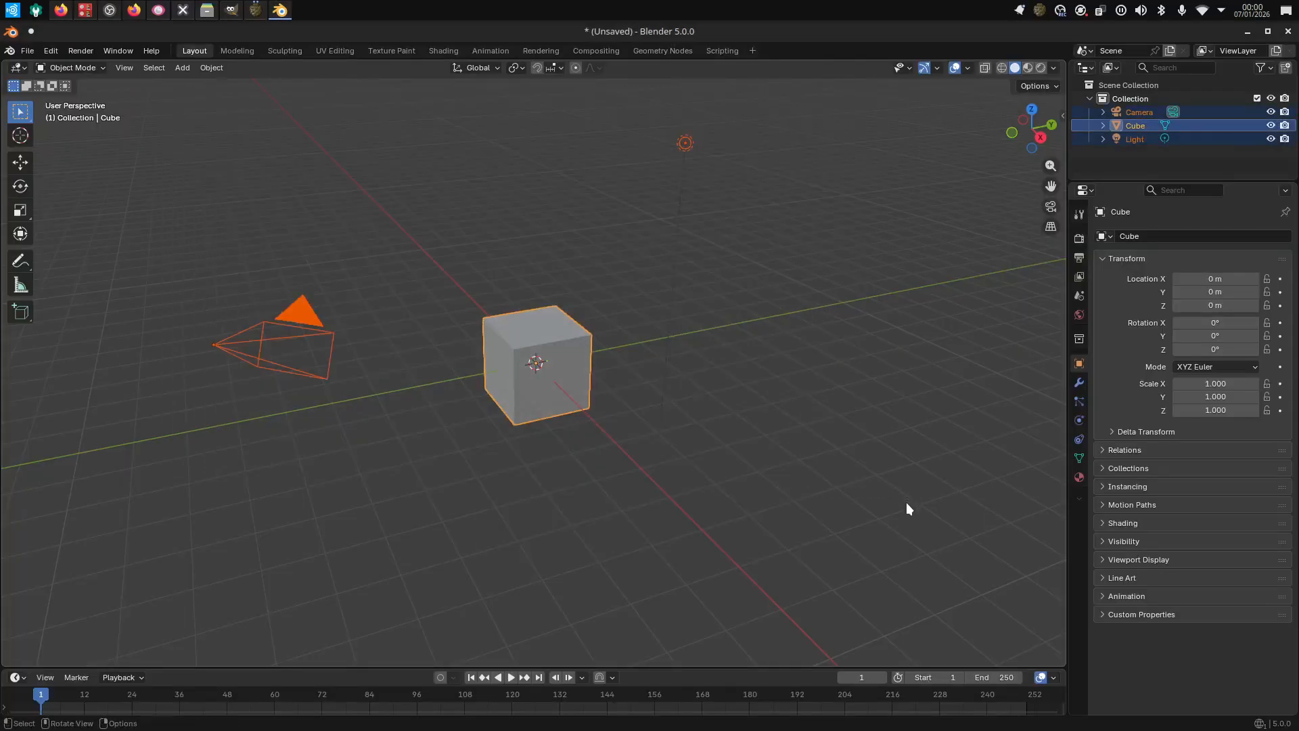
key(Delete)
Import the exported blockland.ply mesh from the mandelbulber slices folder into the empty scene.
click(27, 51)
mouse_move(88, 242)
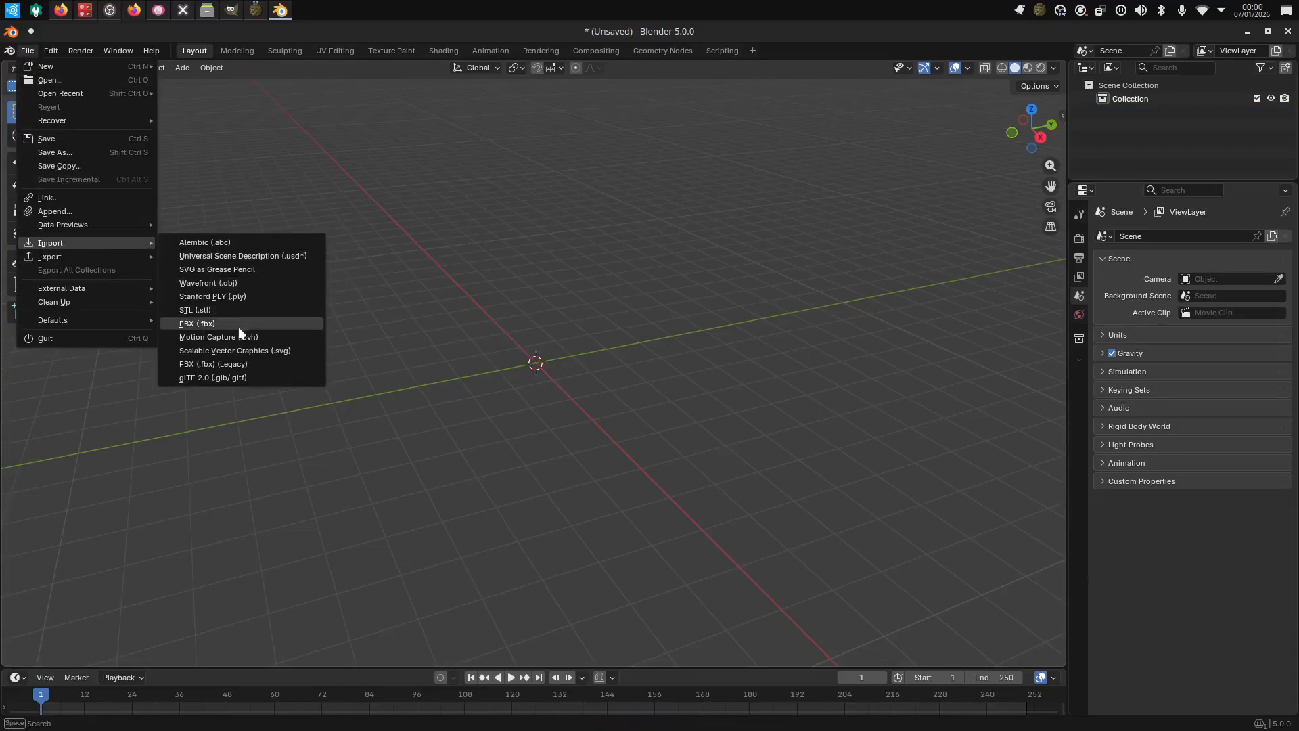
click(241, 297)
scroll(317, 547, down, 6)
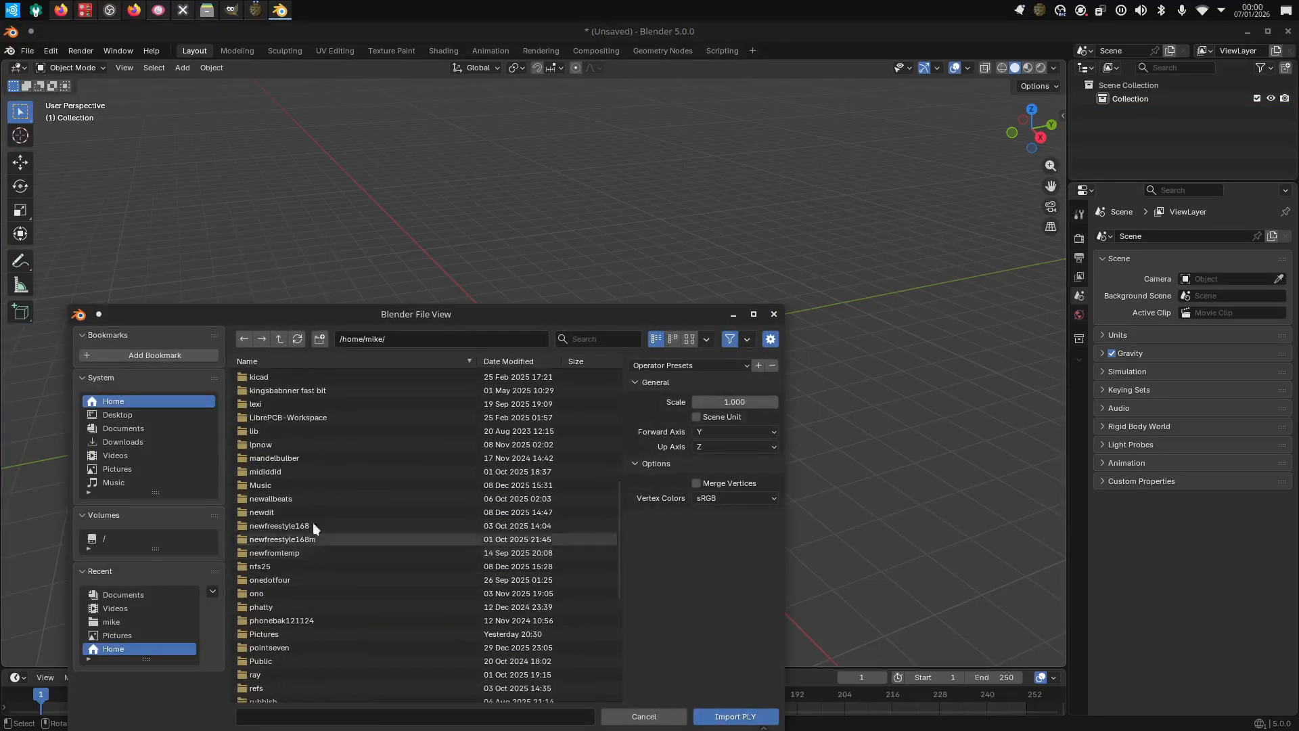
double_click(295, 458)
double_click(292, 444)
double_click(282, 380)
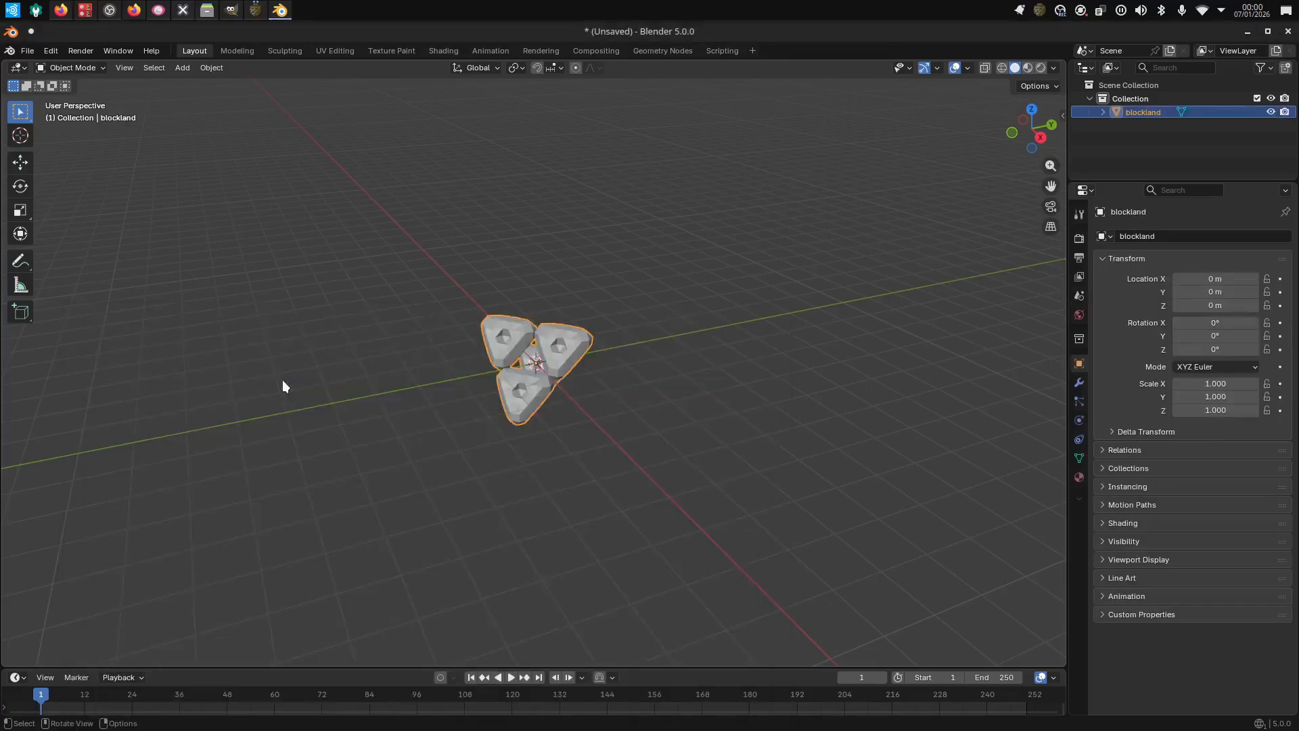
Inspect the imported blockland mesh up close from another angle and delete it from the scene.
scroll(282, 380, up, 6)
middle_drag(283, 380, 220, 429)
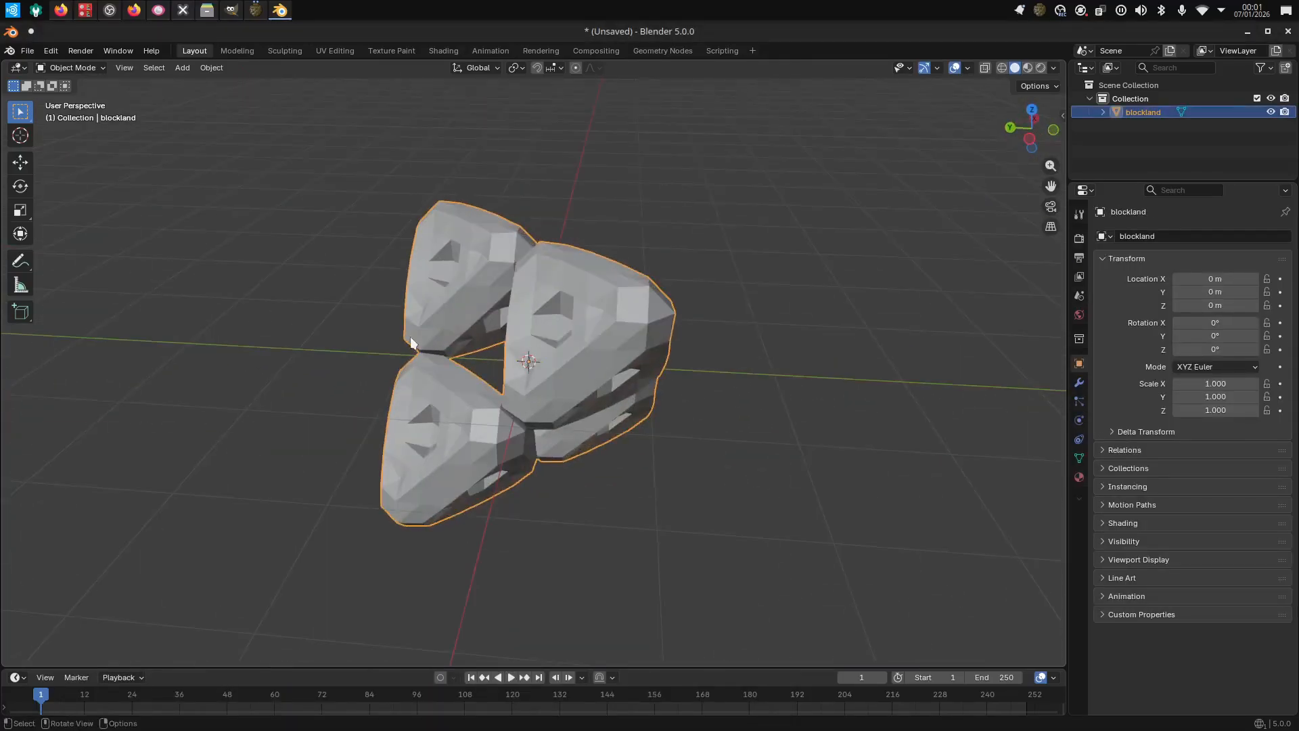
key(Delete)
Return to Mandelbulber's mesh export, set the resolution to 1000 and export blockland.ply again, overwriting the earlier file.
click(249, 14)
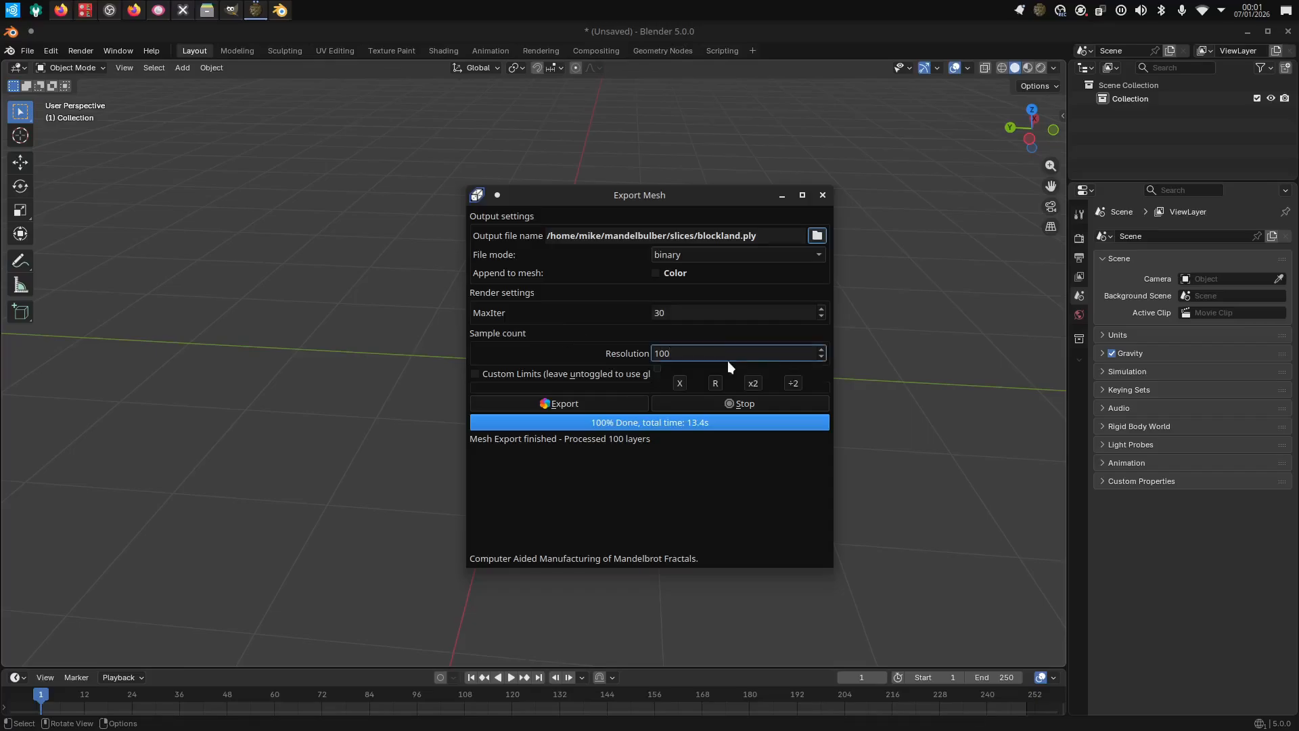
text(0)
click(600, 402)
click(660, 377)
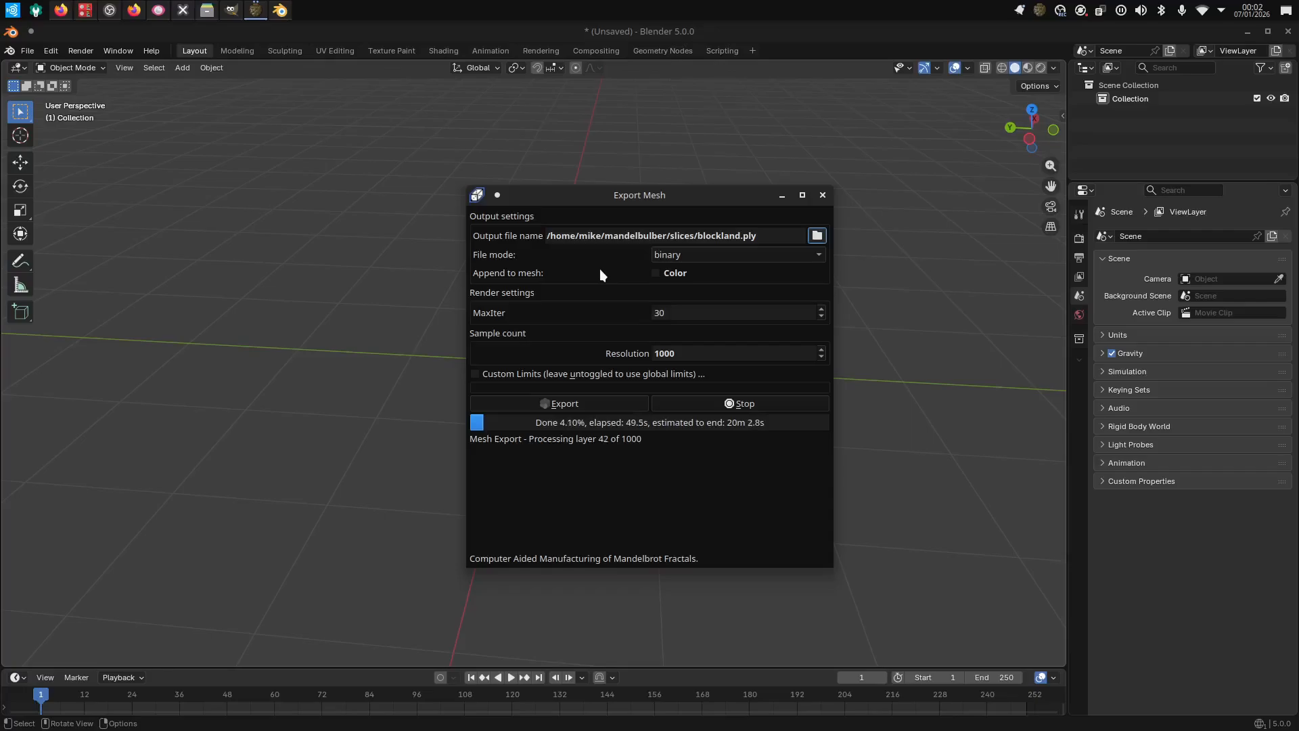
Close Blender without saving the scene and return to Mandelbulber.
click(1287, 31)
click(575, 408)
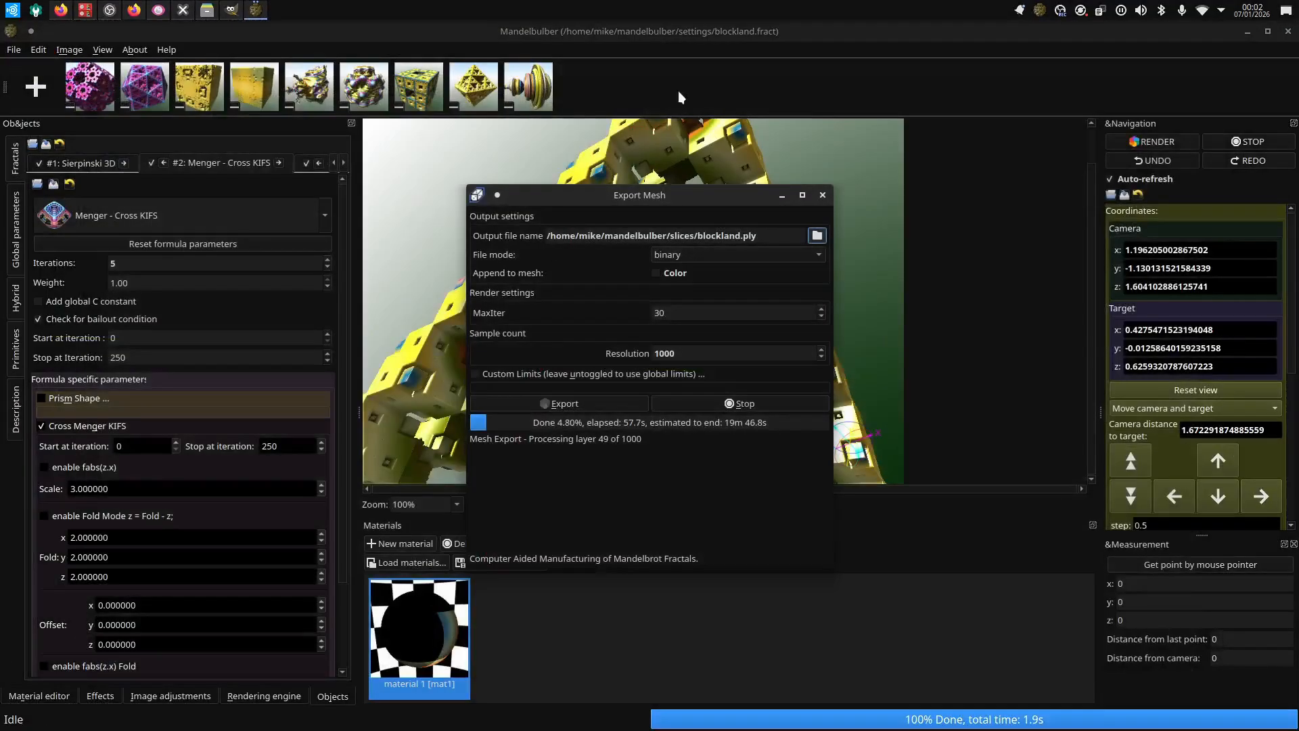
click(679, 90)
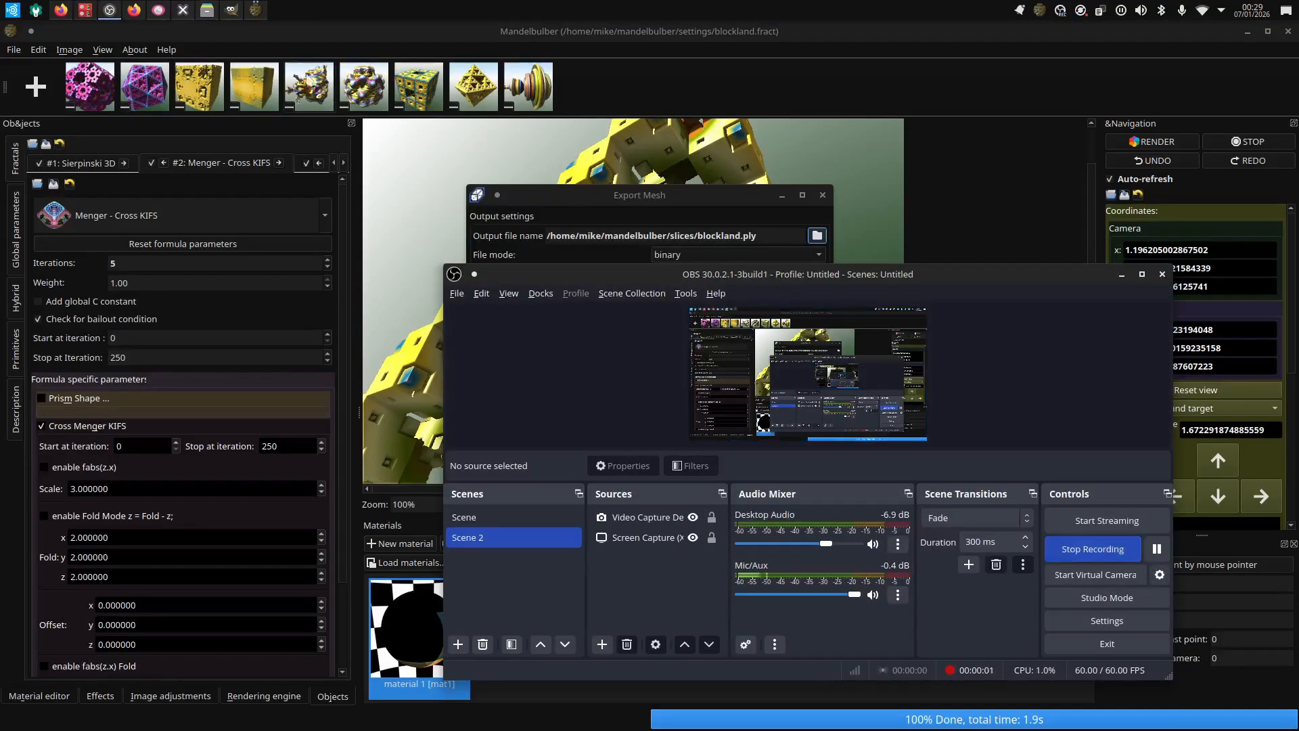
Launch Blender again with a new default scene.
click(12, 9)
mouse_move(90, 91)
click(243, 127)
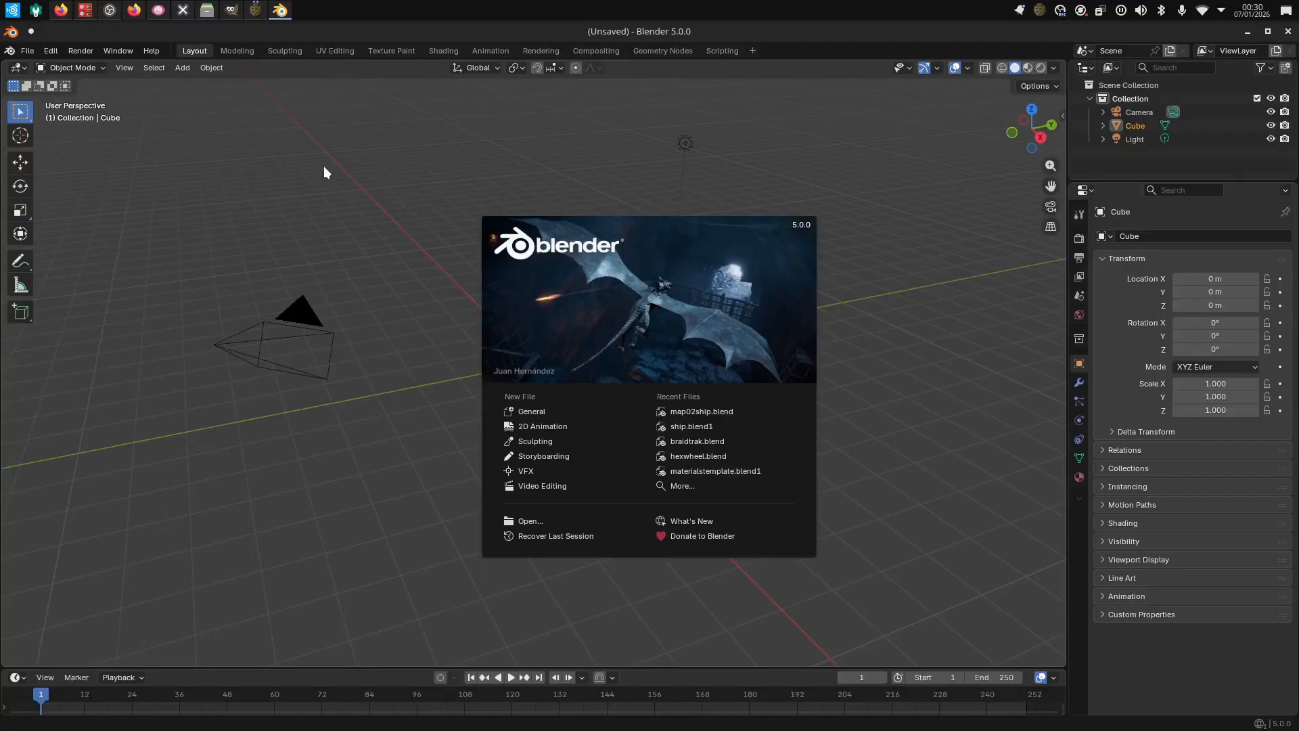
Dismiss the splash screen and delete all the default objects from the scene.
click(799, 246)
key(a)
key(Delete)
Import the newly exported blockland mesh in Stanford PLY format from the mandelbulber folder.
click(28, 51)
mouse_move(65, 242)
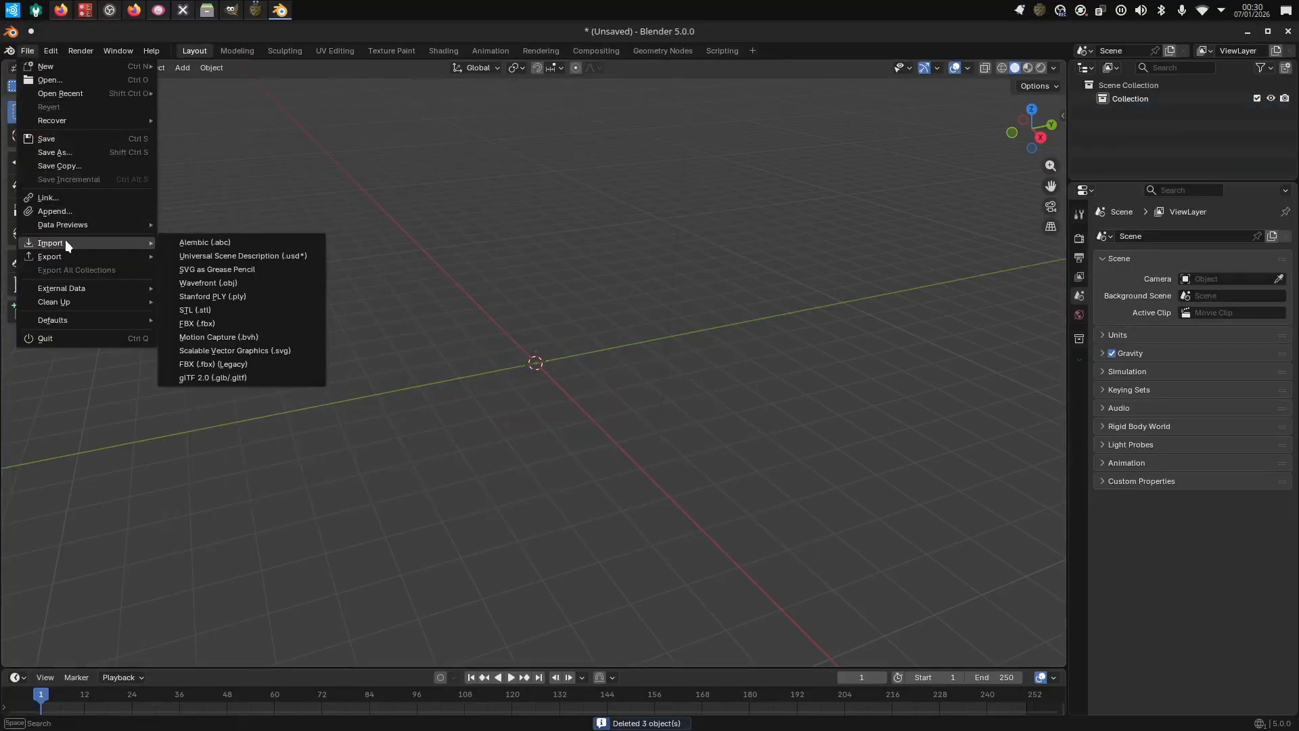
click(225, 297)
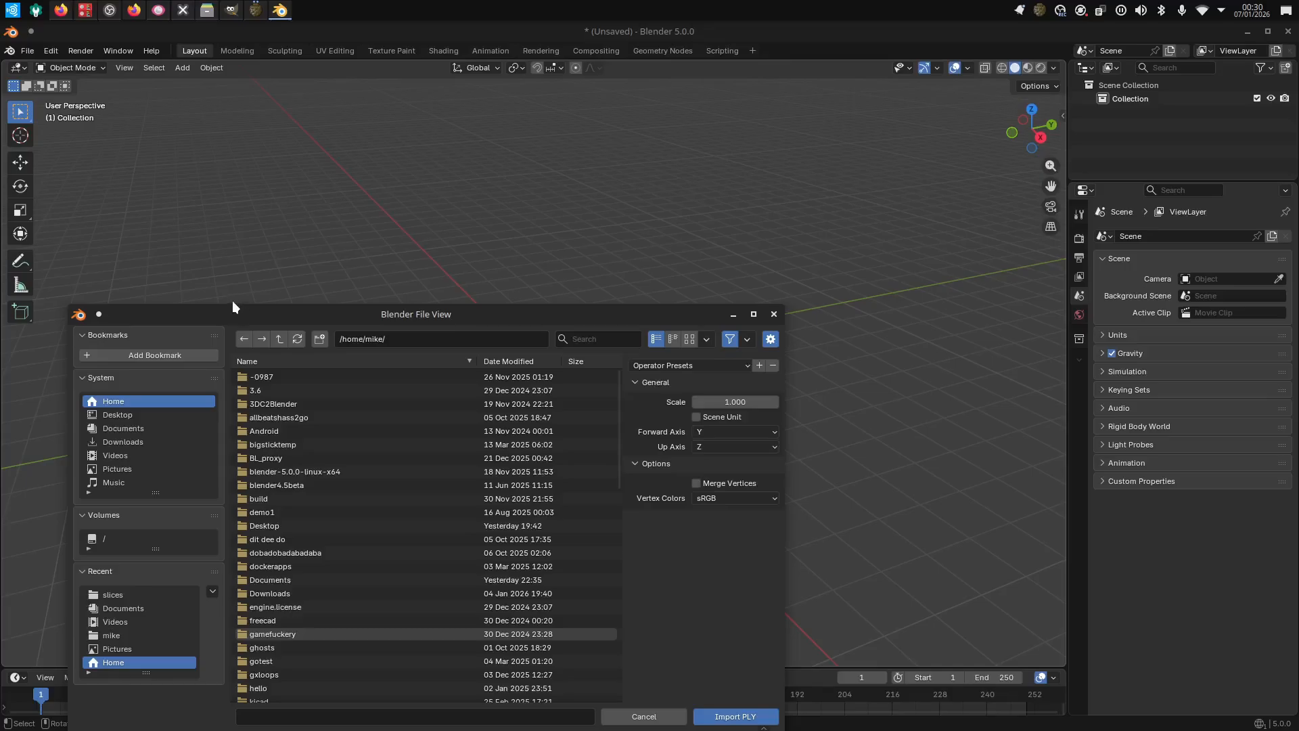
scroll(375, 548, down, 5)
scroll(367, 501, up, 1)
scroll(292, 593, down, 1)
double_click(290, 618)
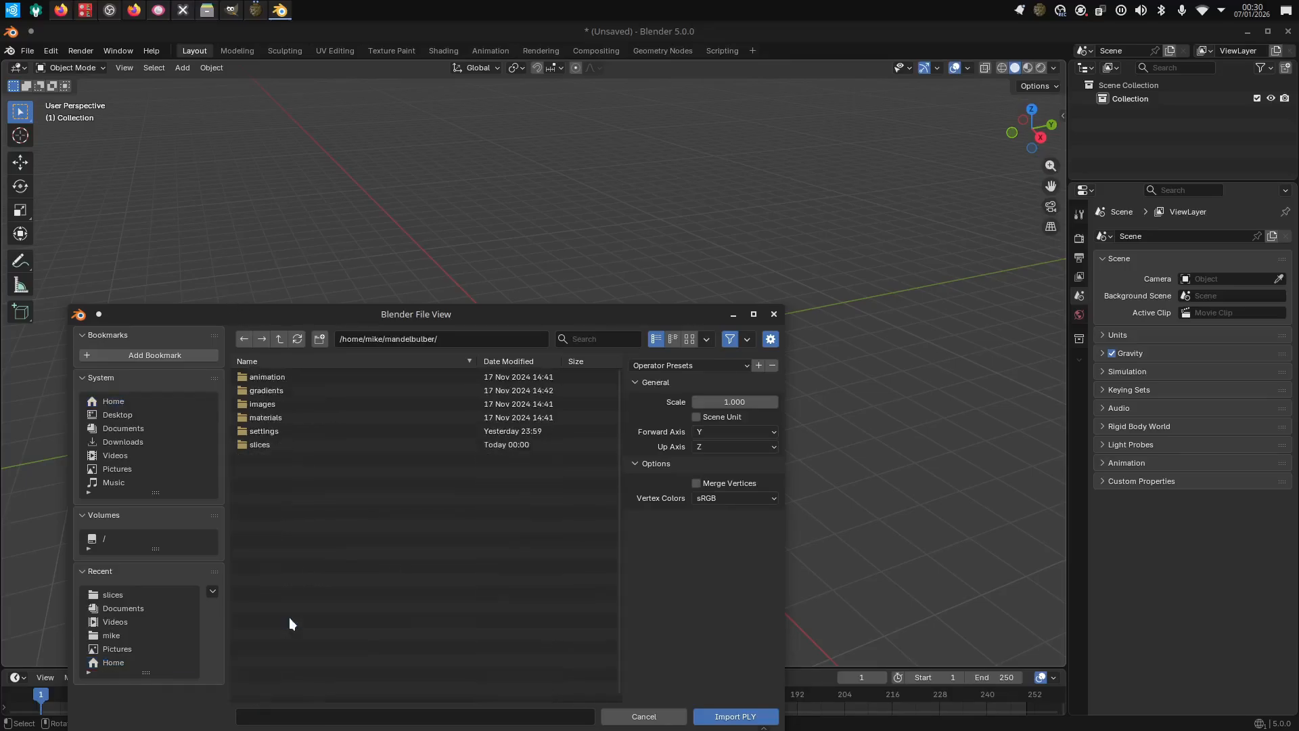
double_click(270, 431)
double_click(275, 380)
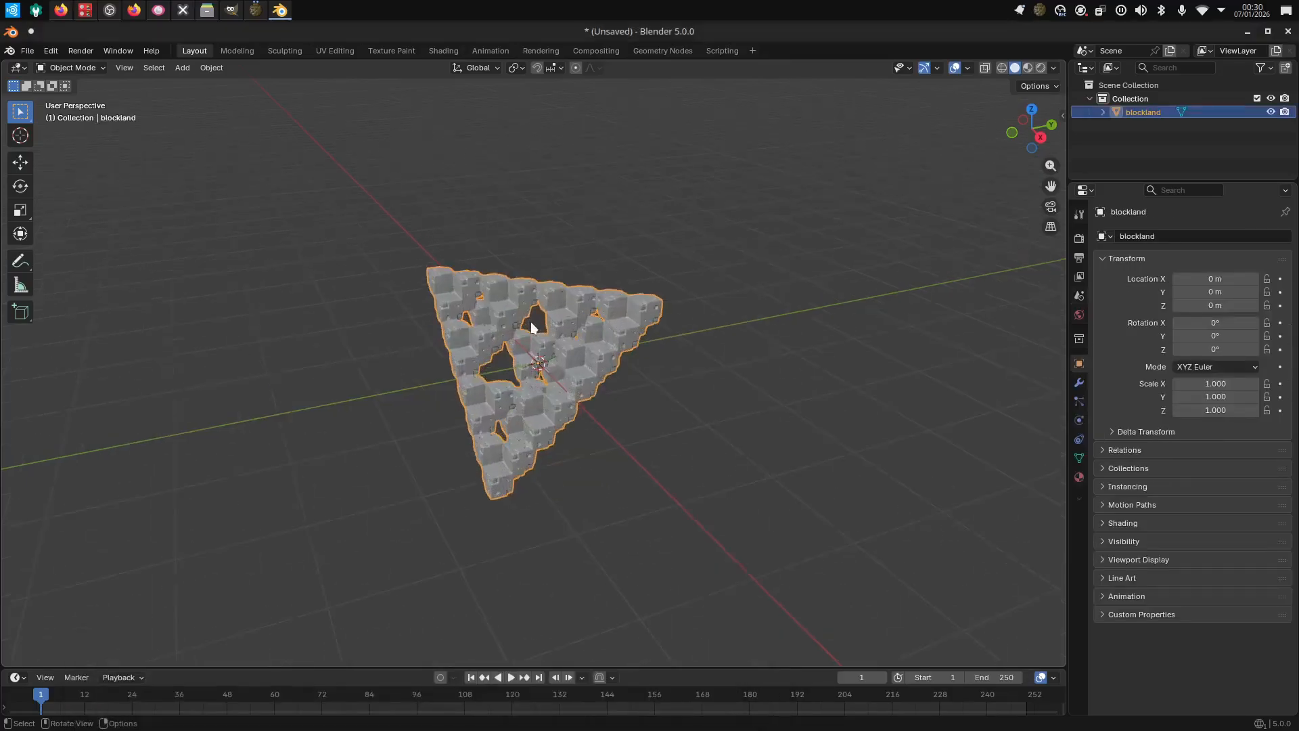
Switch the viewport to wireframe display and examine the density of the blockland mesh up close.
scroll(531, 327, up, 5)
middle_drag(429, 377, 716, 282)
key(shift+z)
scroll(716, 165, up, 3)
middle_drag(717, 165, 520, 183)
scroll(642, 169, down, 2)
Try a Remesh modifier on the blockland mesh, testing the Sharp and Blocks modes.
click(1079, 383)
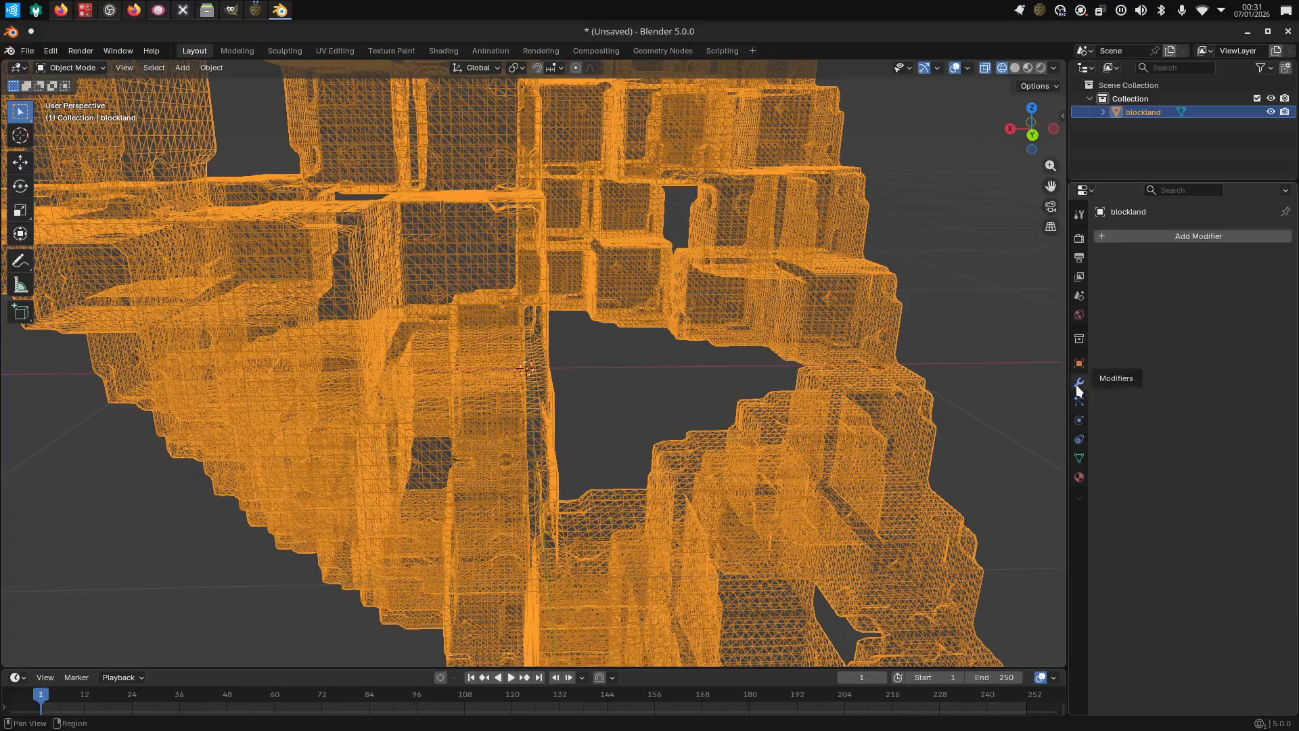
key(shift+a)
mouse_move(1074, 263)
click(1165, 413)
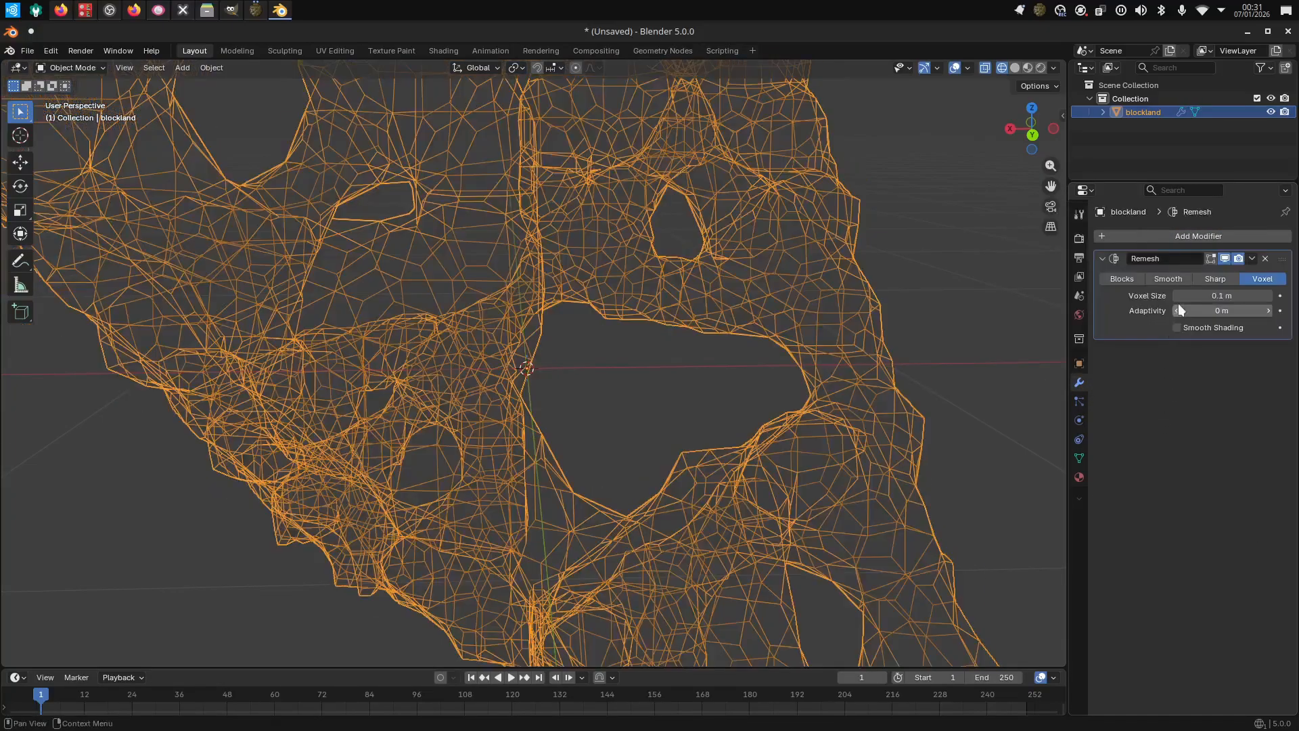
scroll(755, 406, down, 4)
middle_drag(754, 406, 636, 433)
click(1217, 278)
click(1121, 278)
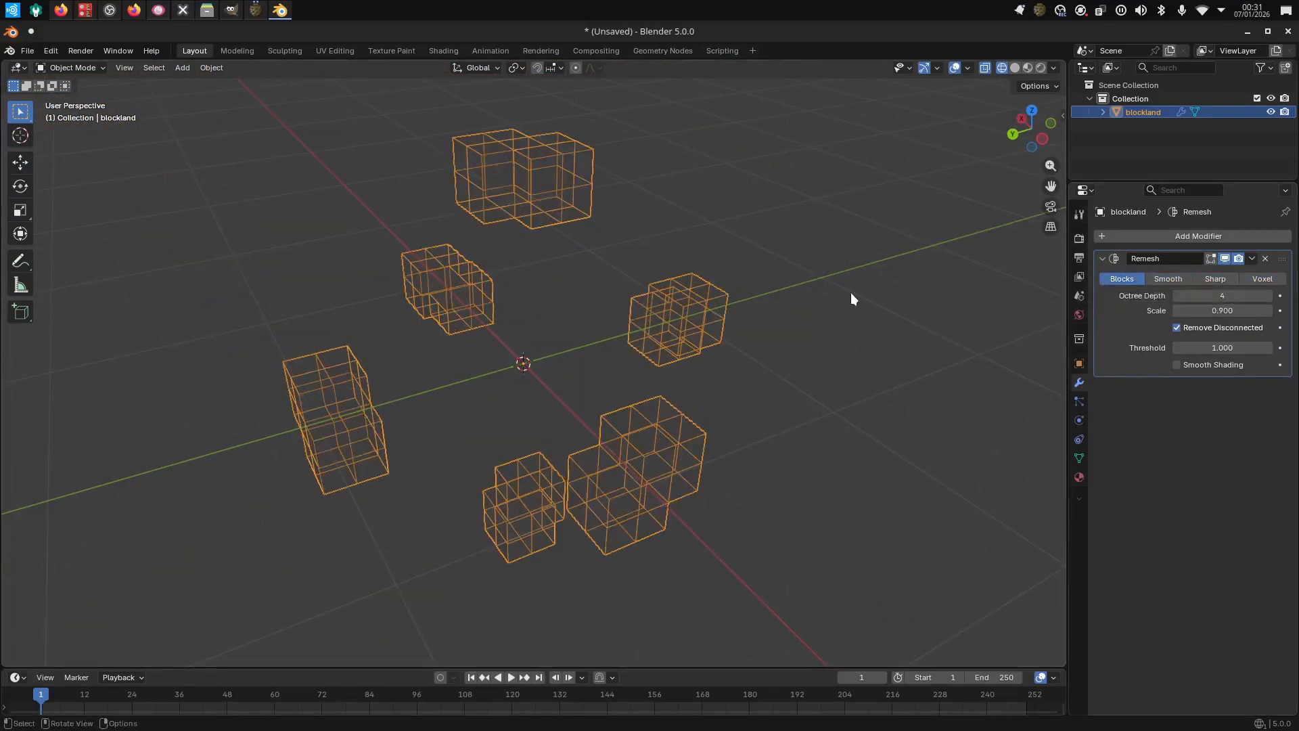
Try different octree depths for the Blocks remesh and remove the Remesh modifier.
drag(1222, 296, 1245, 296)
scroll(681, 367, up, 2)
middle_drag(759, 393, 900, 399)
drag(1224, 297, 1177, 297)
click(1265, 258)
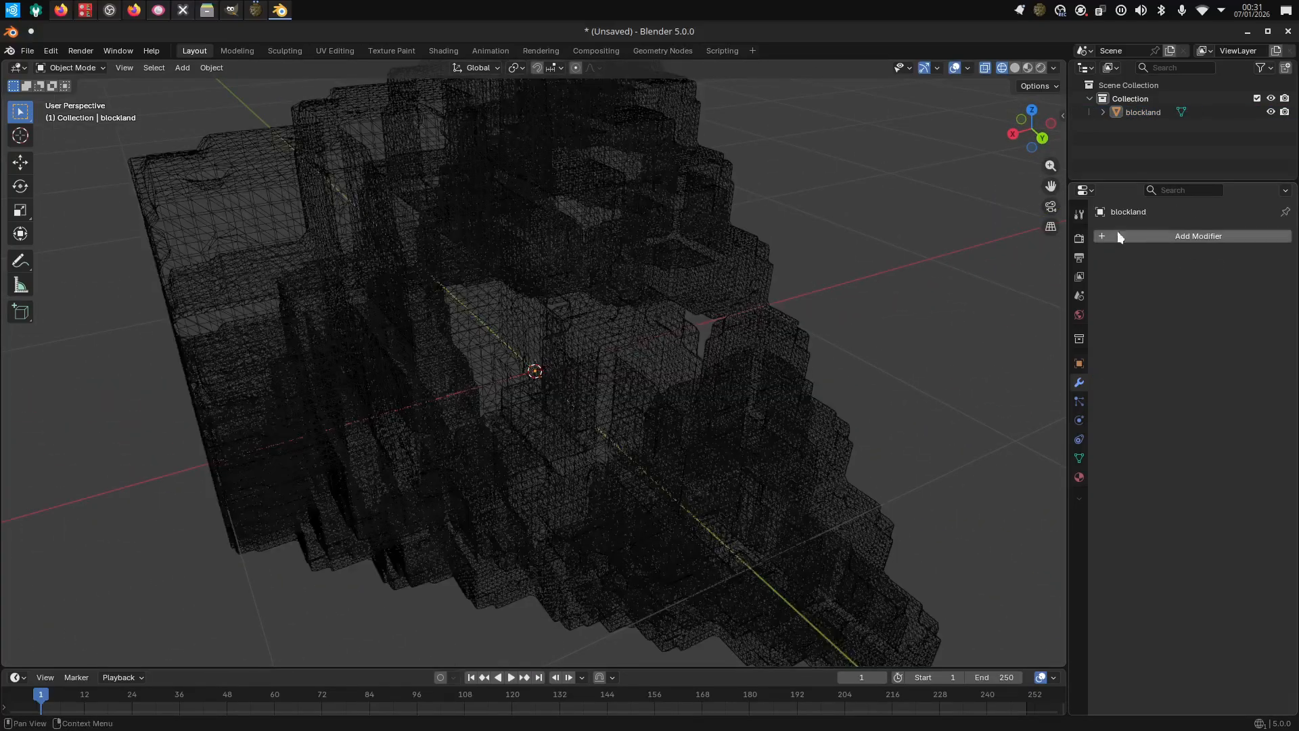
Add a Decimate modifier to the blockland mesh, set it to Planar mode and apply it.
click(1101, 237)
mouse_move(1102, 237)
click(1185, 296)
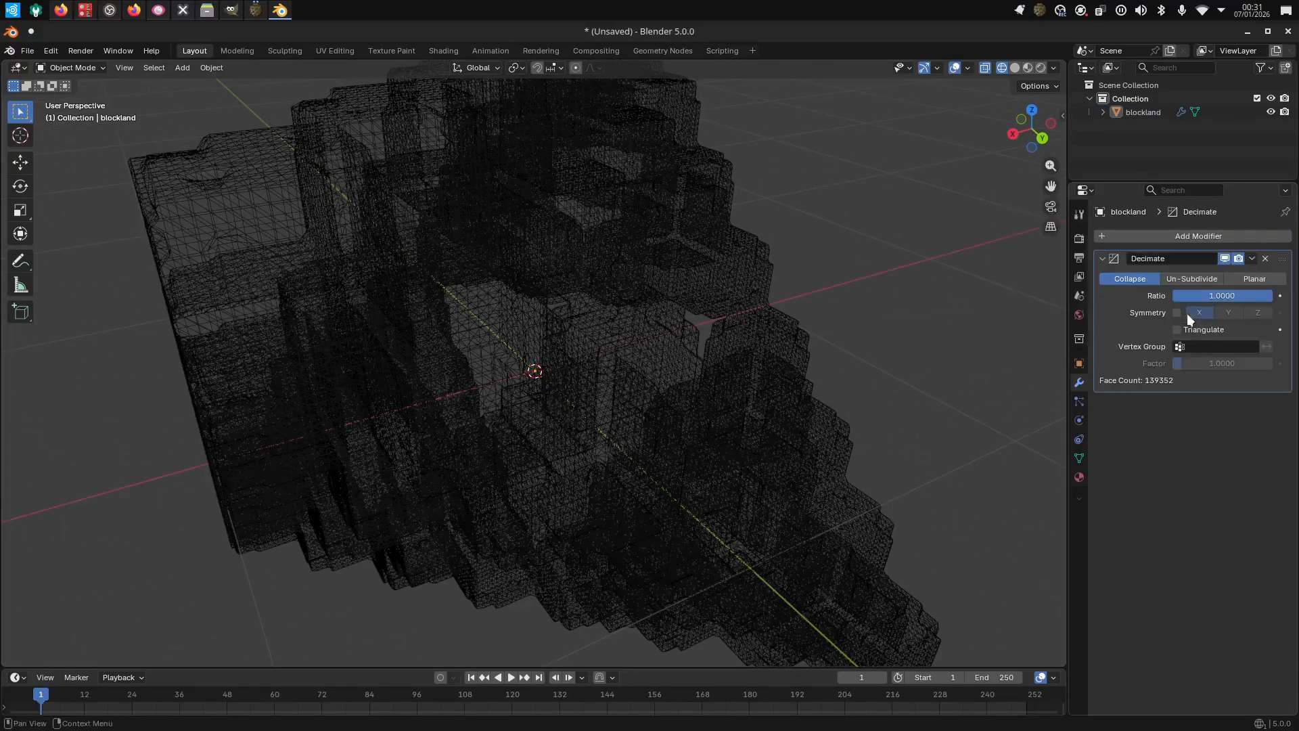
click(1236, 278)
middle_drag(1042, 334, 995, 386)
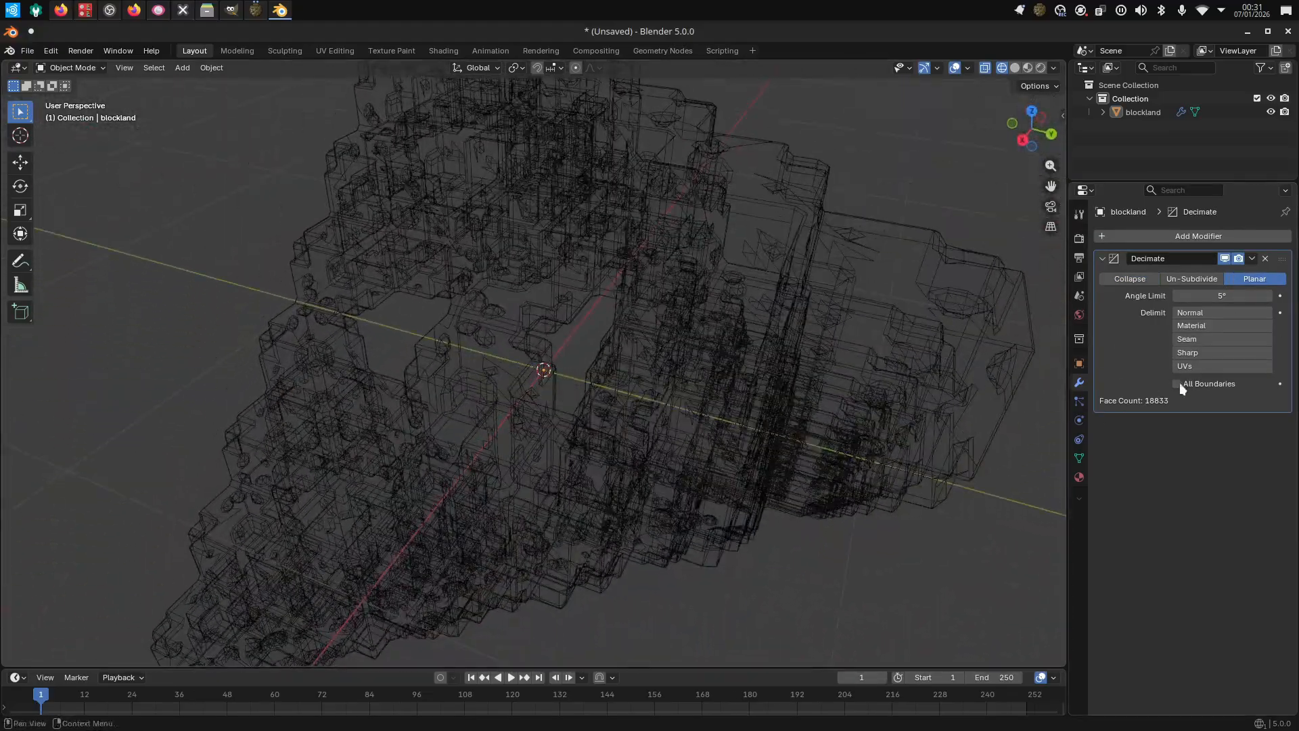
click(1252, 258)
click(1208, 279)
Select the decimated blockland mesh and run the Make Planar Faces cleanup on it in Edit Mode.
key(shift+z)
key(shift+z)
middle_drag(975, 118, 743, 395)
click(748, 397)
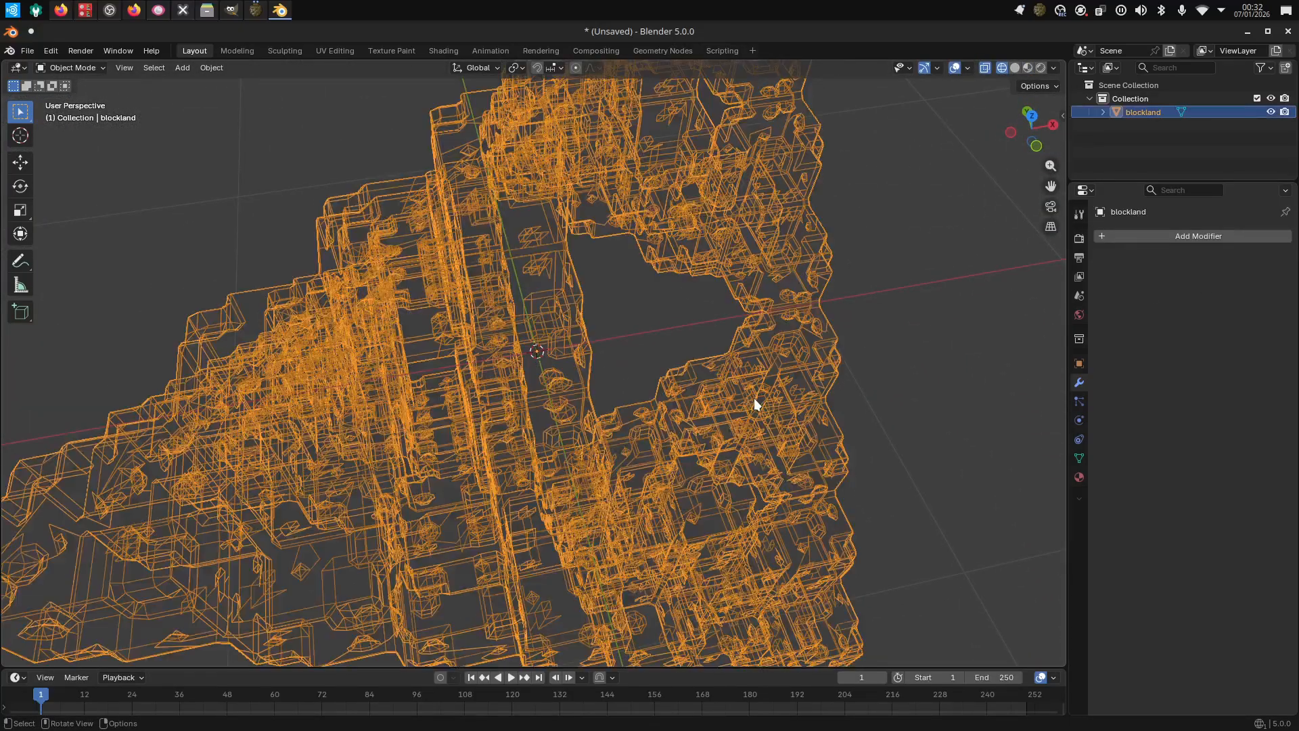
key(Tab)
click(245, 68)
mouse_move(323, 400)
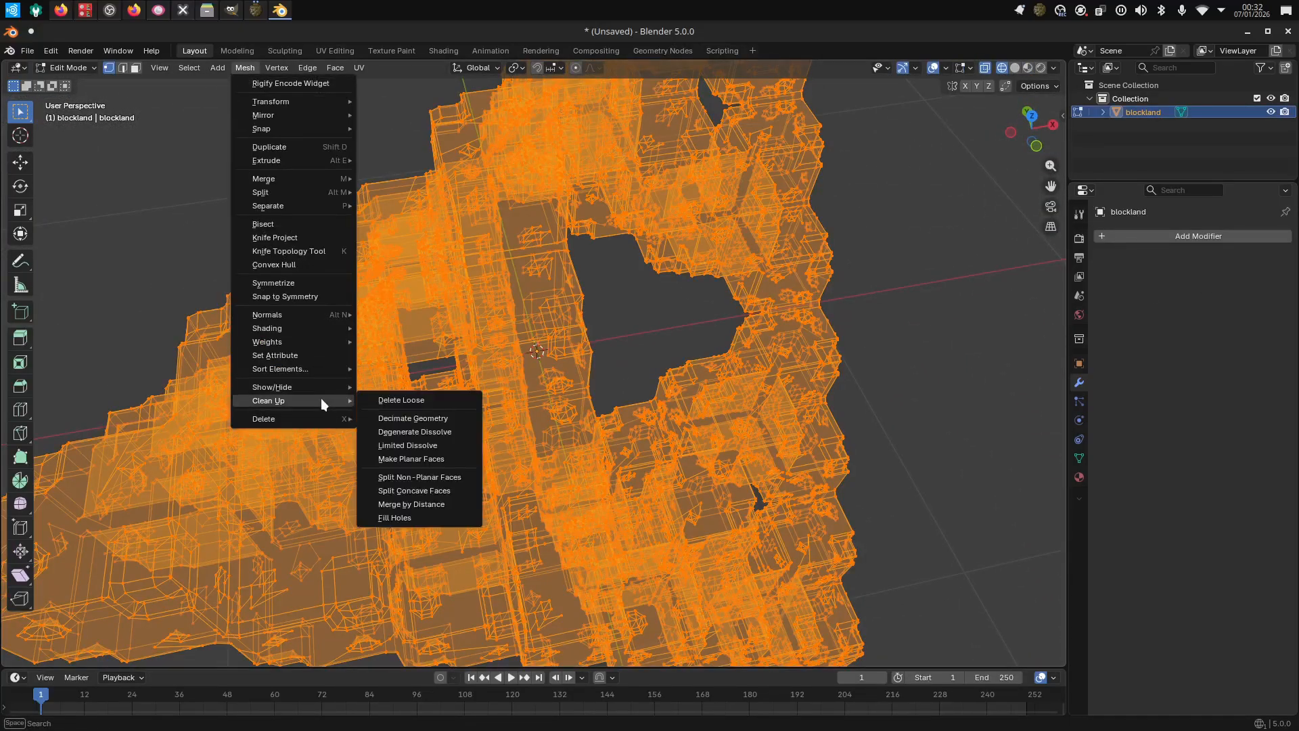
click(416, 458)
middle_drag(416, 458, 473, 378)
Try triangulating the mesh's faces, deselect the geometry and turn off X-ray display to check the surface.
click(335, 68)
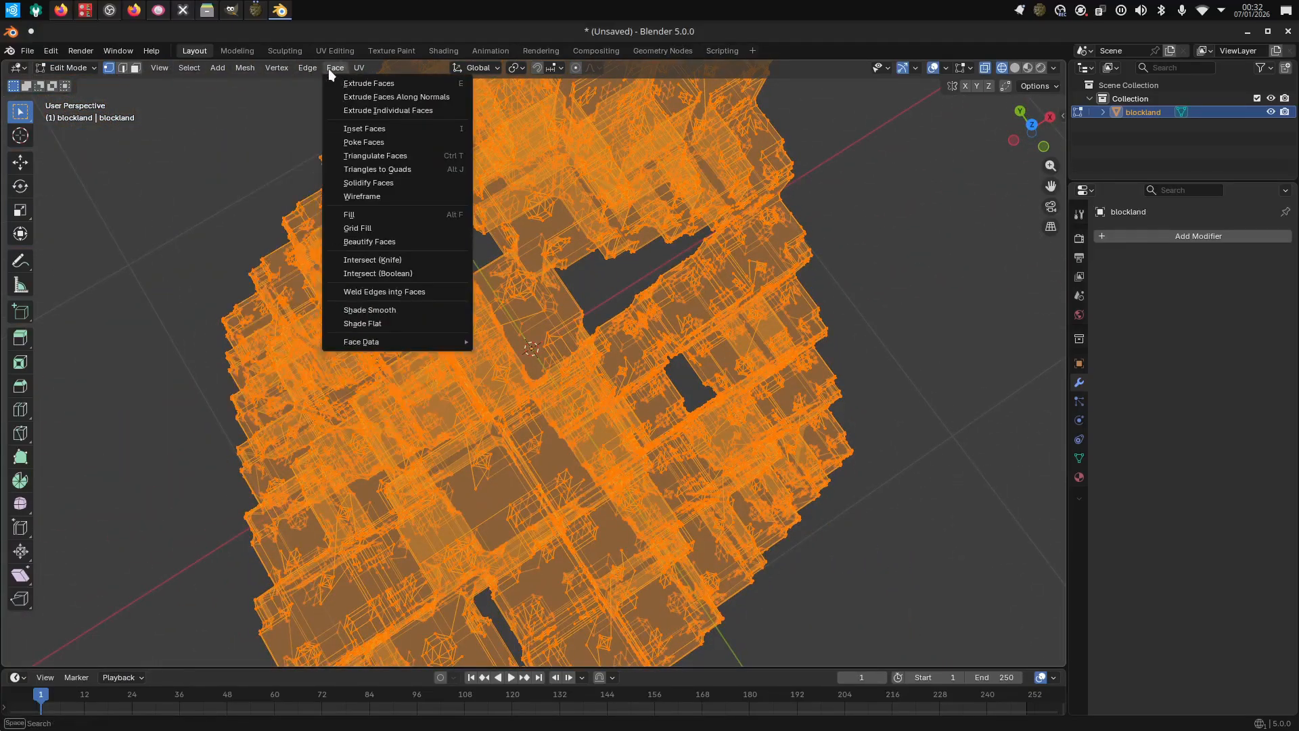
click(359, 155)
click(856, 290)
middle_drag(855, 290, 911, 304)
key(alt+z)
scroll(587, 323, down, 3)
scroll(663, 291, up, 3)
Select the whole blockland mesh, convert its triangles to quads and triangulate all faces.
key(a)
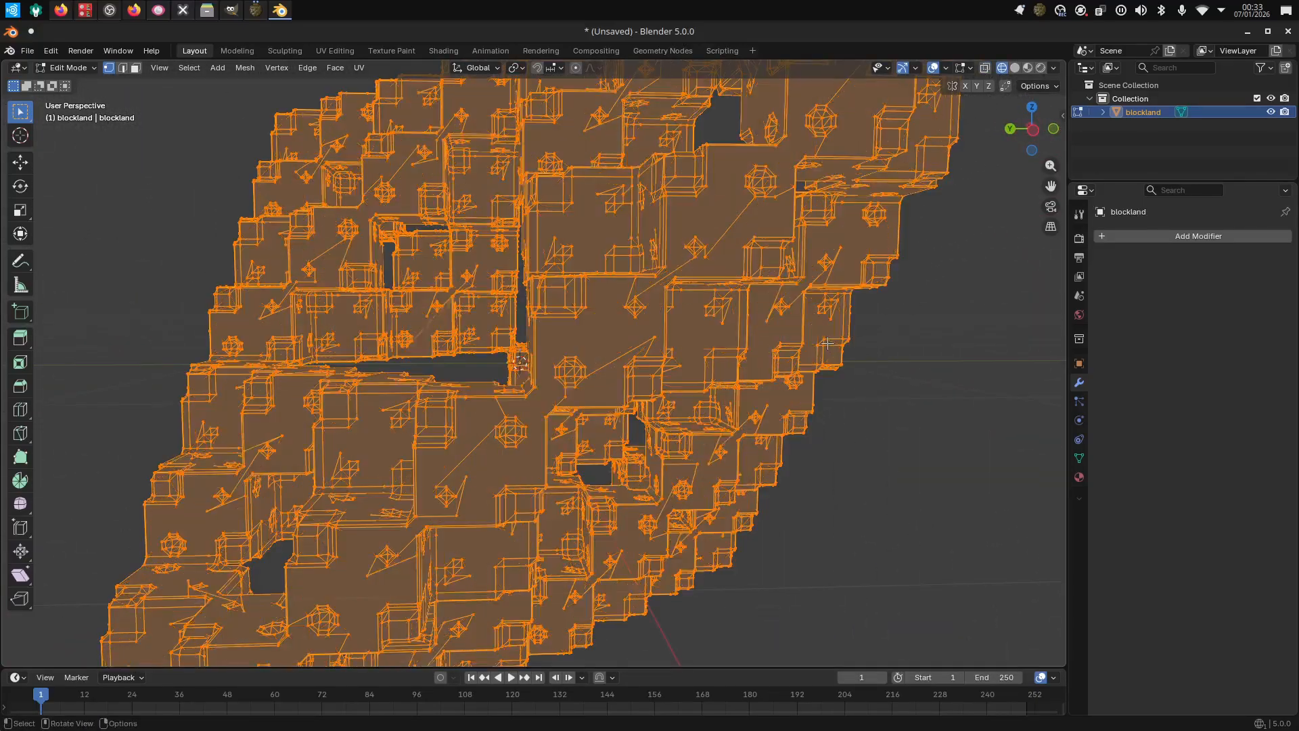
click(335, 68)
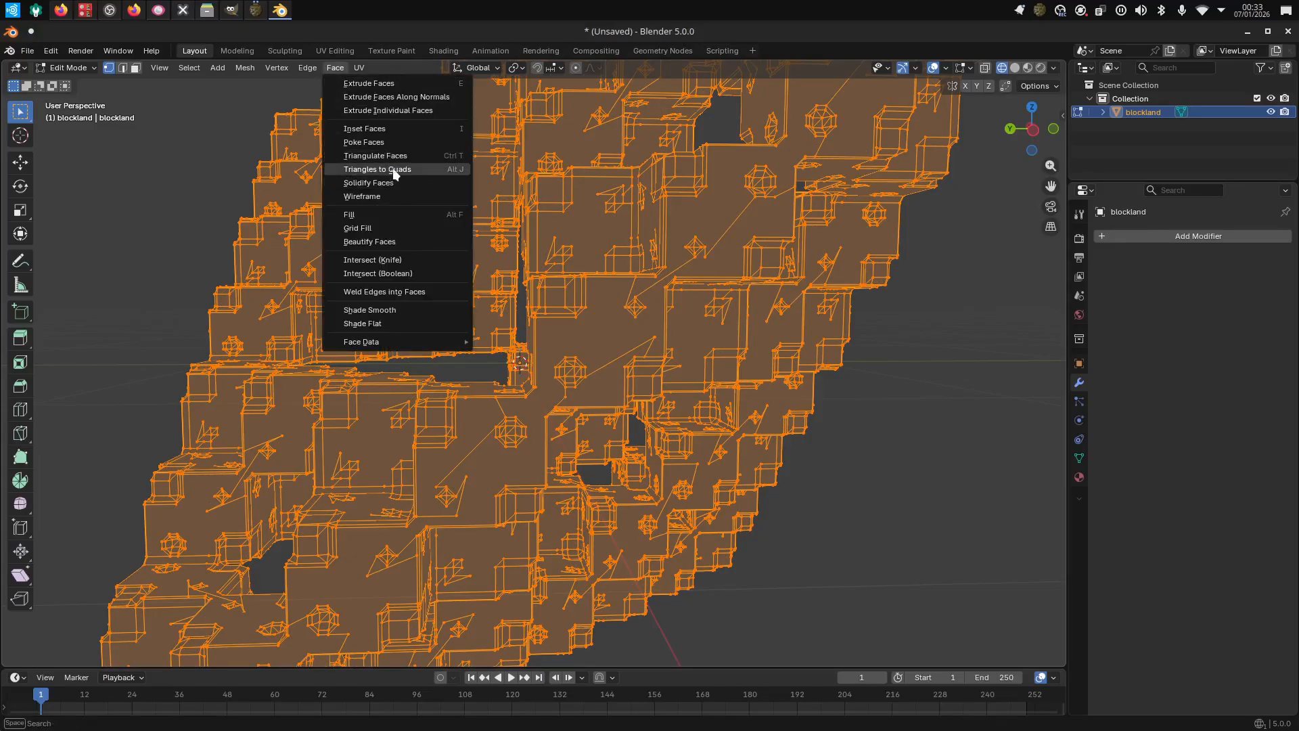
click(394, 169)
click(335, 68)
click(375, 156)
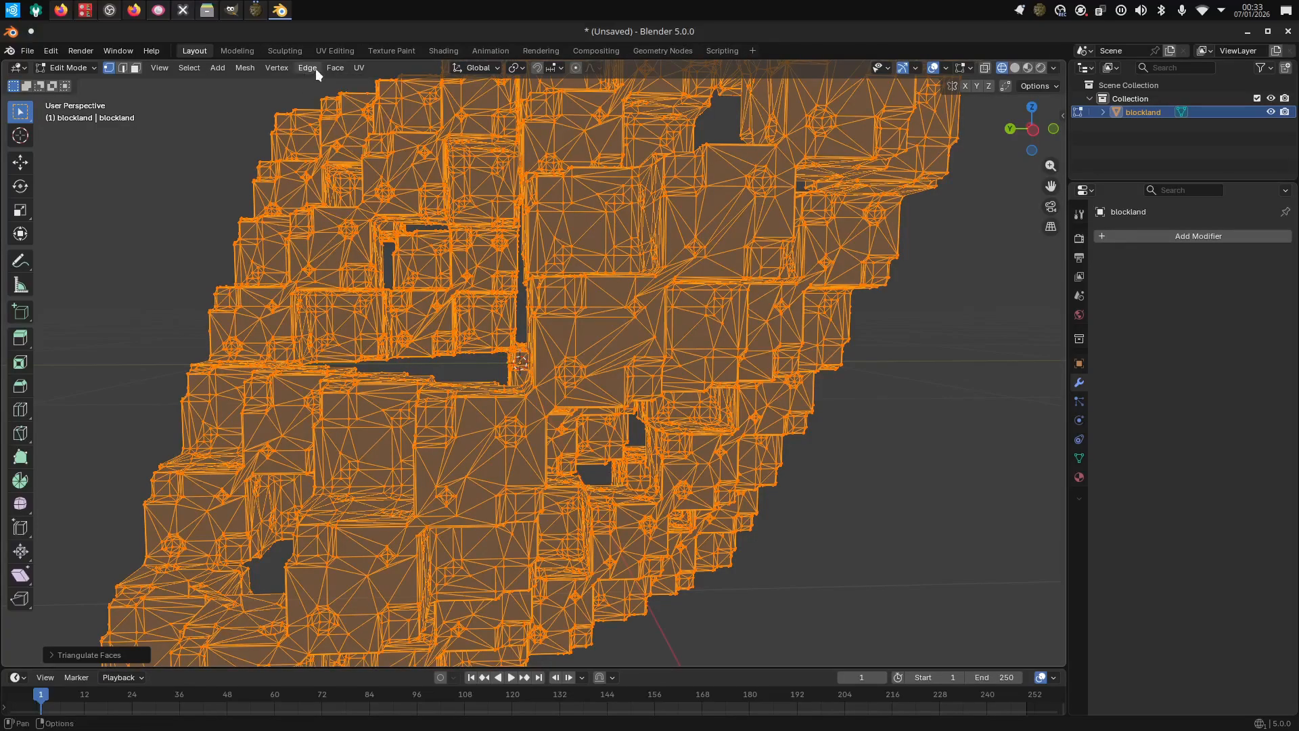
click(156, 259)
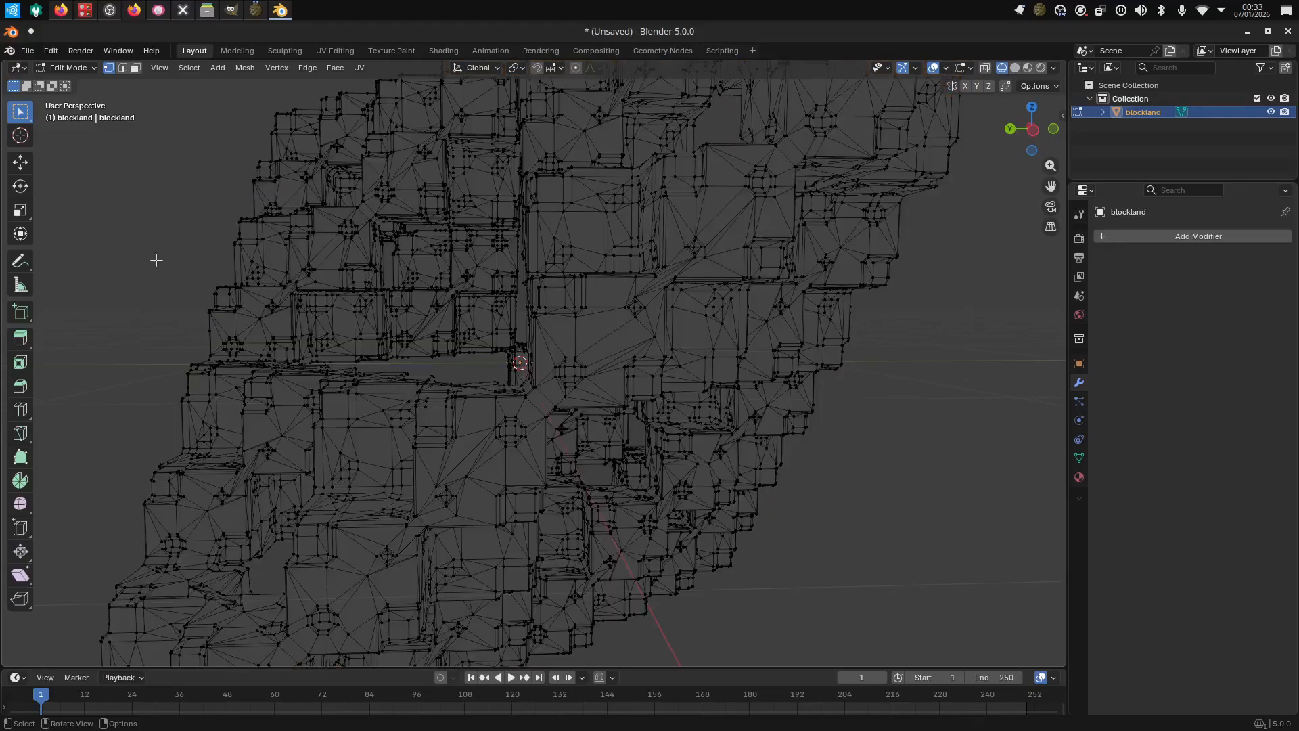
Return to Object Mode and inspect the blockland mesh in Material Preview shading from close up and farther away.
middle_drag(156, 260, 257, 273)
click(1027, 68)
key(Tab)
scroll(586, 242, up, 5)
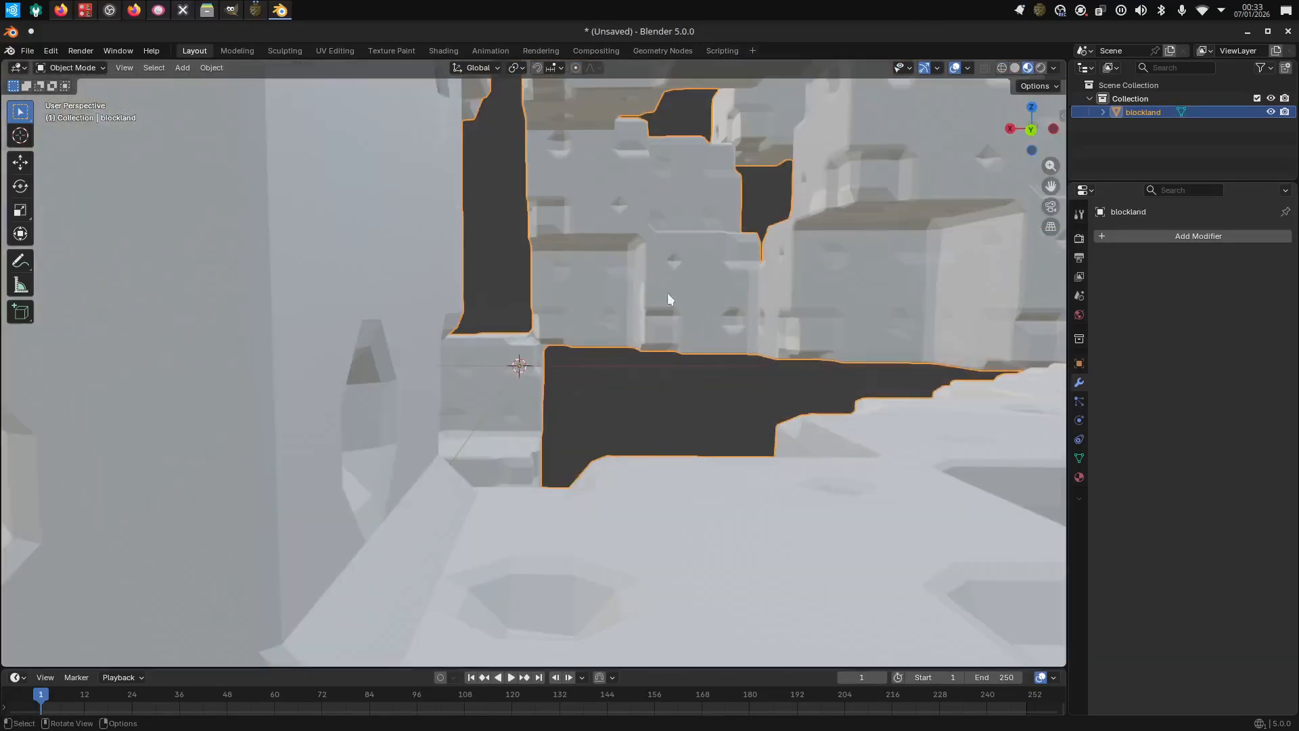
middle_drag(667, 292, 266, 300)
scroll(458, 313, down, 5)
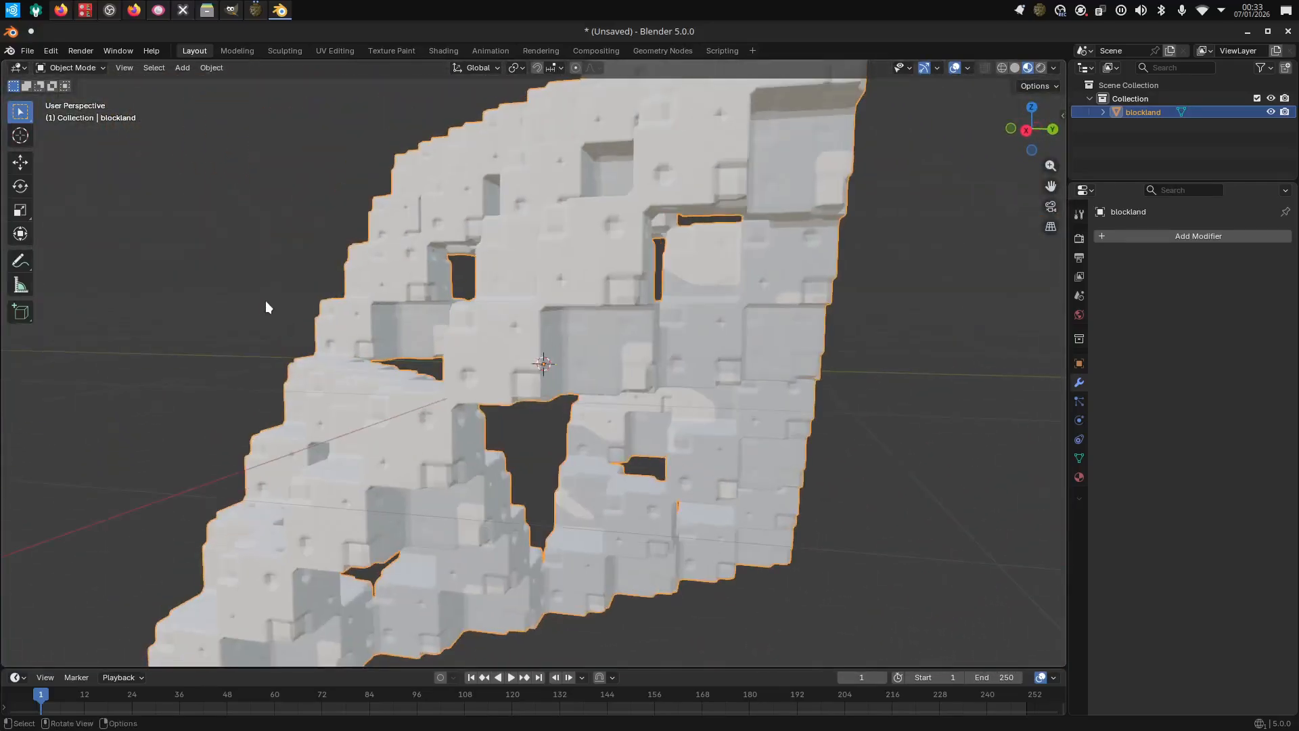
Save the scene as blockland.blend in the Documents folder.
click(27, 50)
click(46, 136)
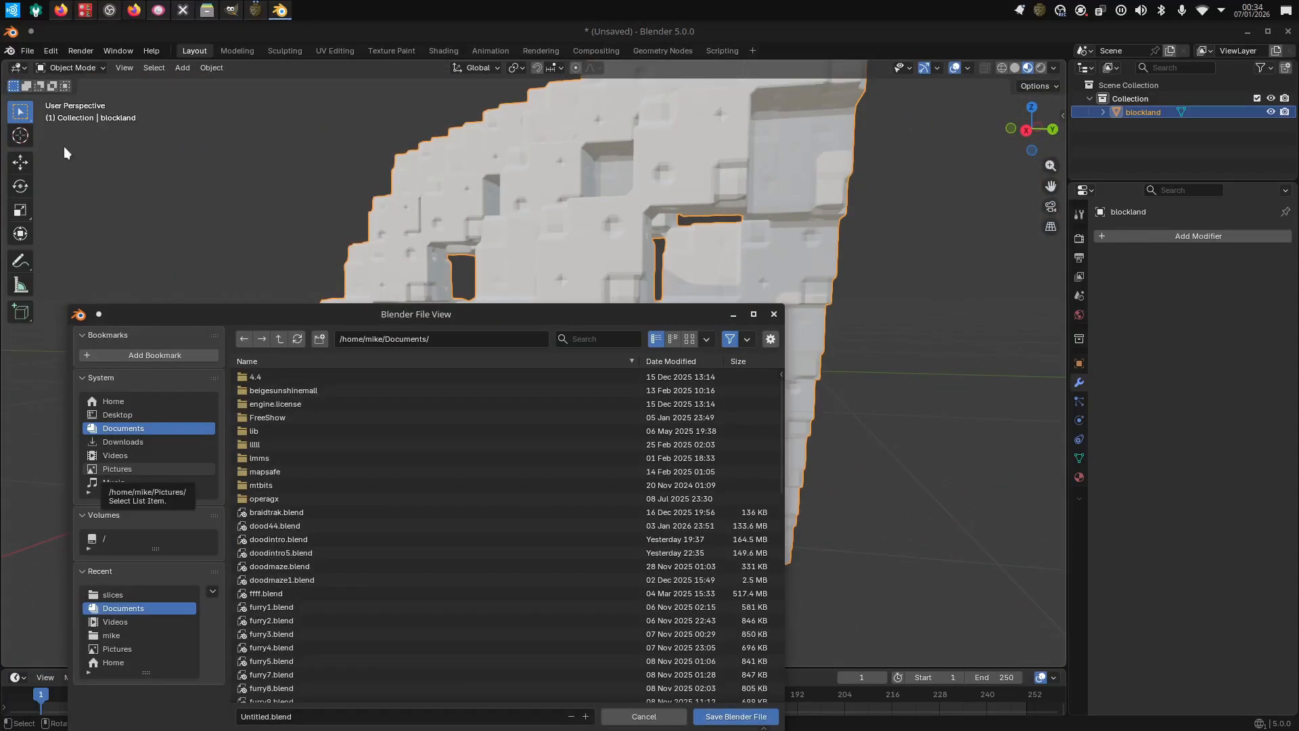
text(blocklan)
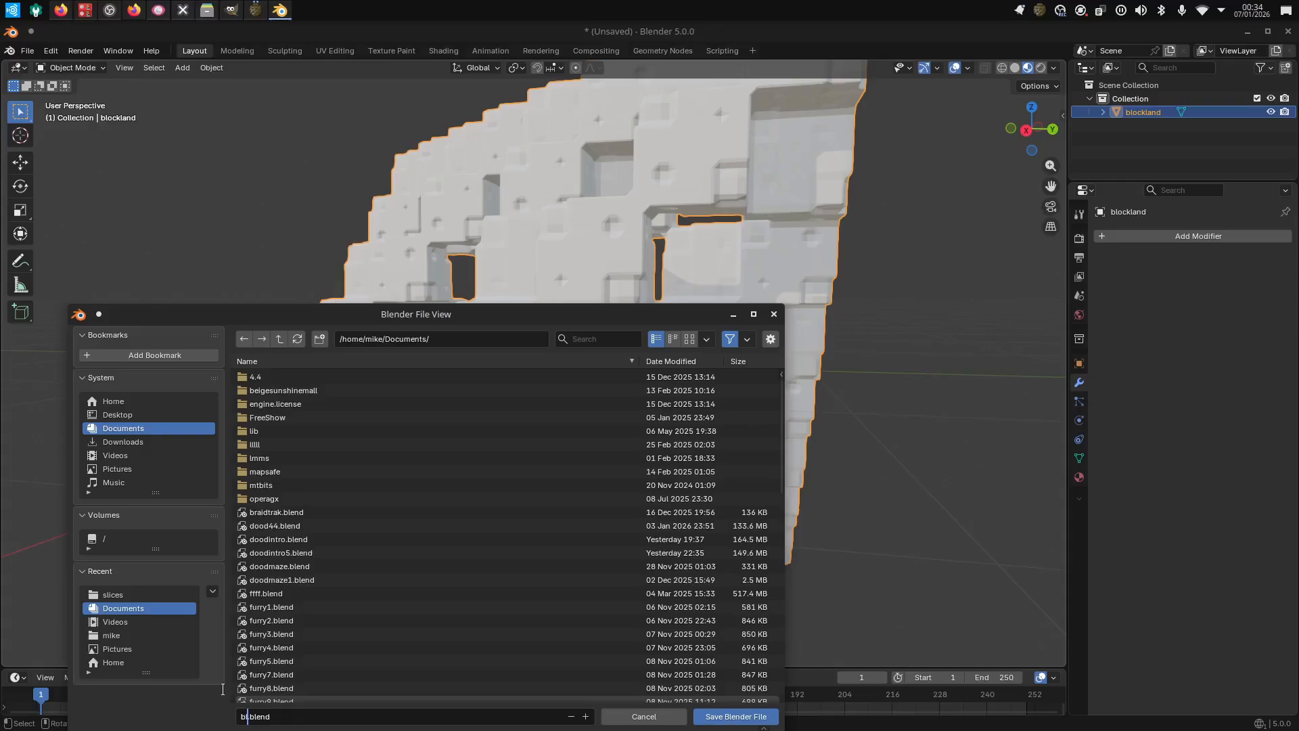
text(d)
click(736, 716)
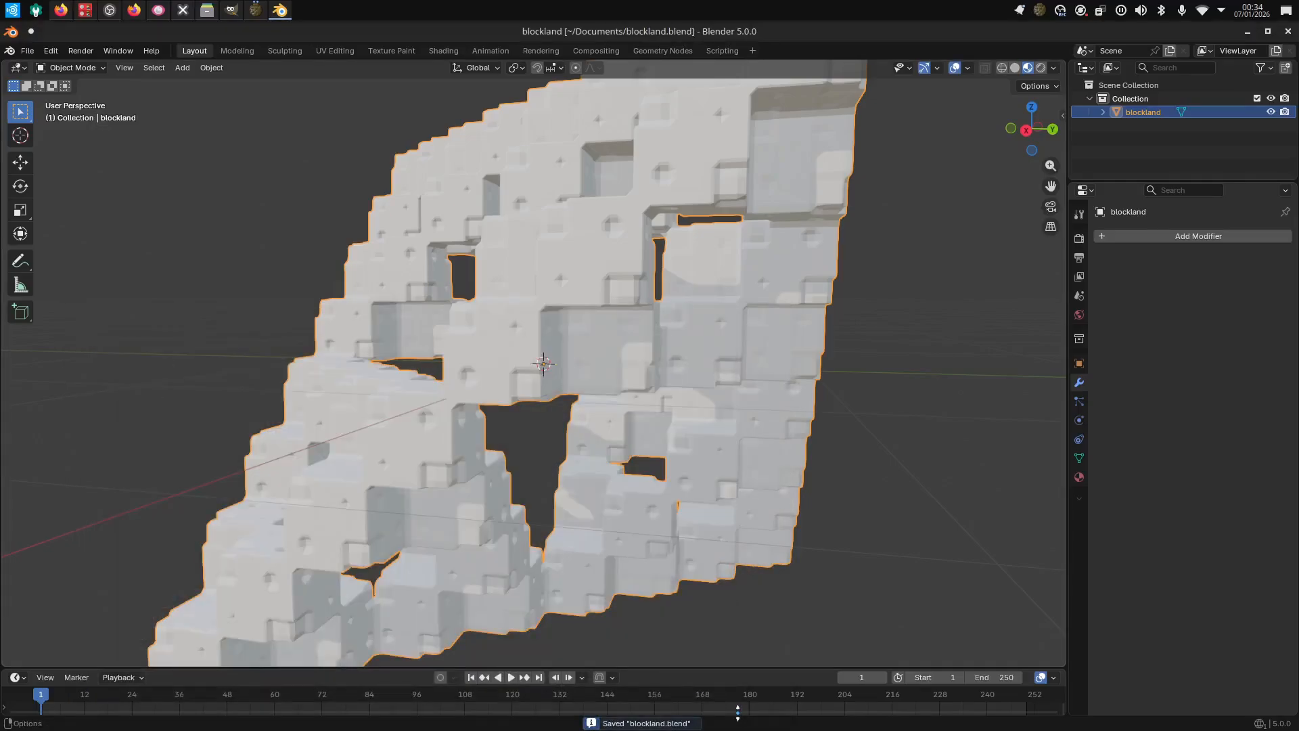
Switch to Mandelbulber and back to Blender, and open the recent file blockland.blend.
click(255, 11)
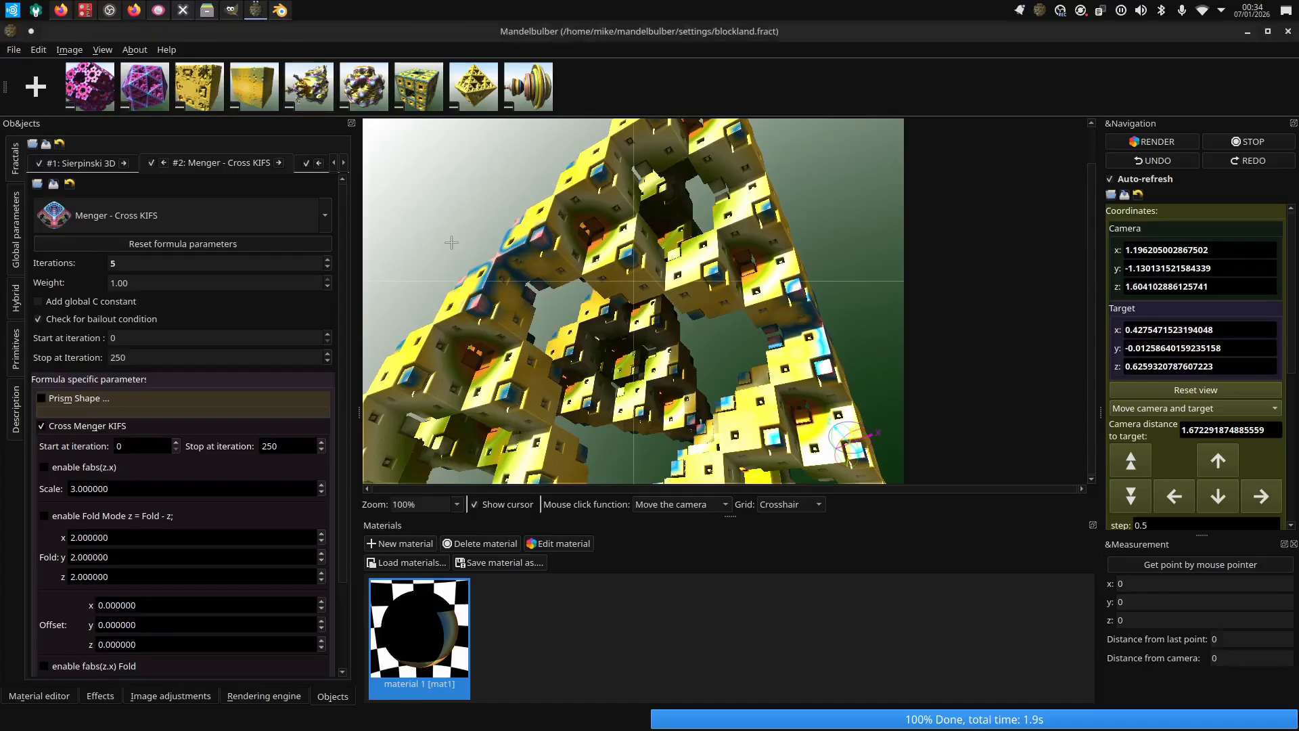
key(alt+Tab)
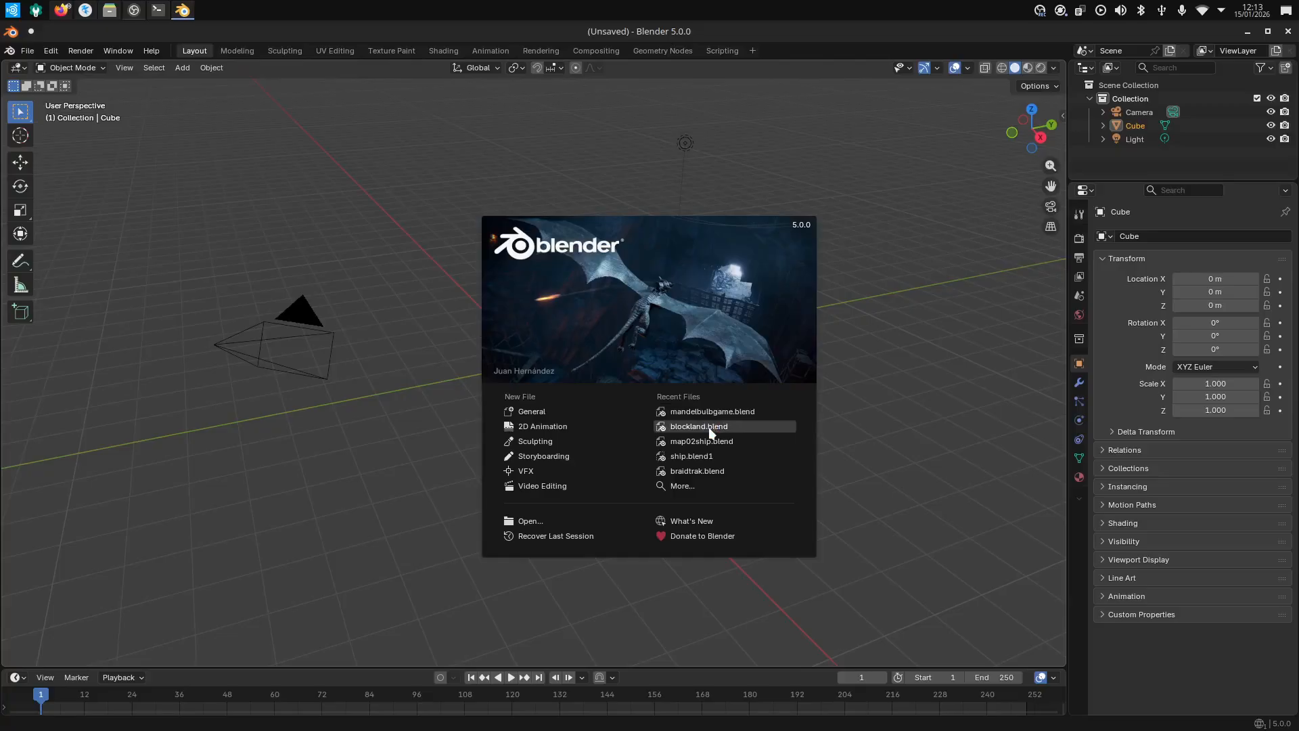
click(709, 428)
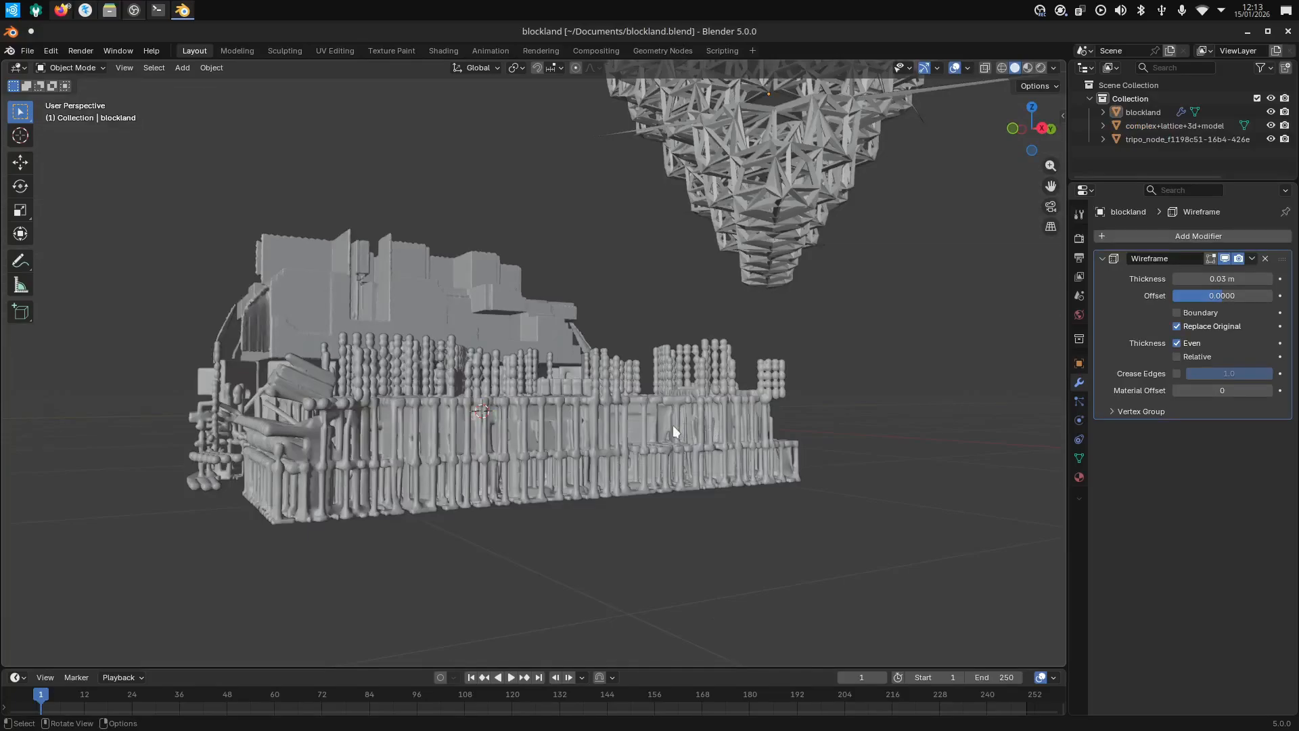
Select the hanging blockland mesh and remove its Wireframe modifier.
click(808, 229)
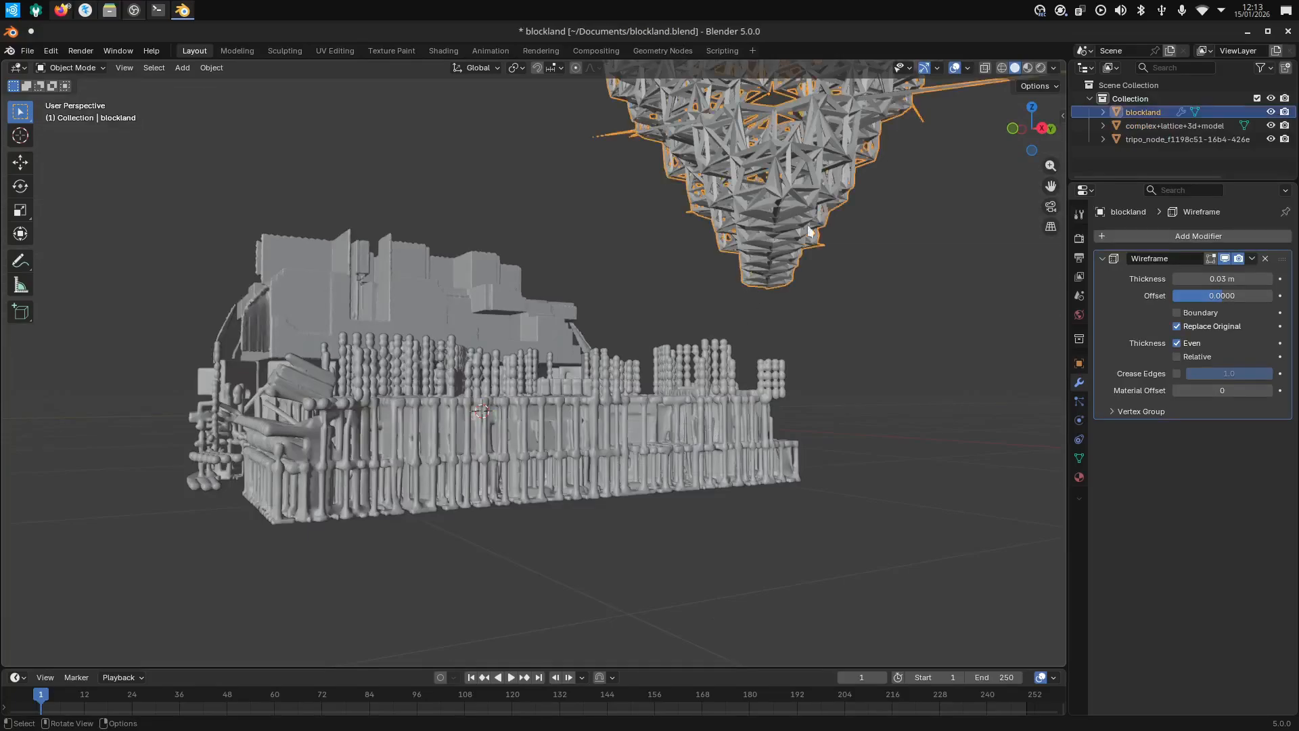
click(1265, 258)
middle_drag(955, 311, 736, 399)
scroll(736, 399, up, 3)
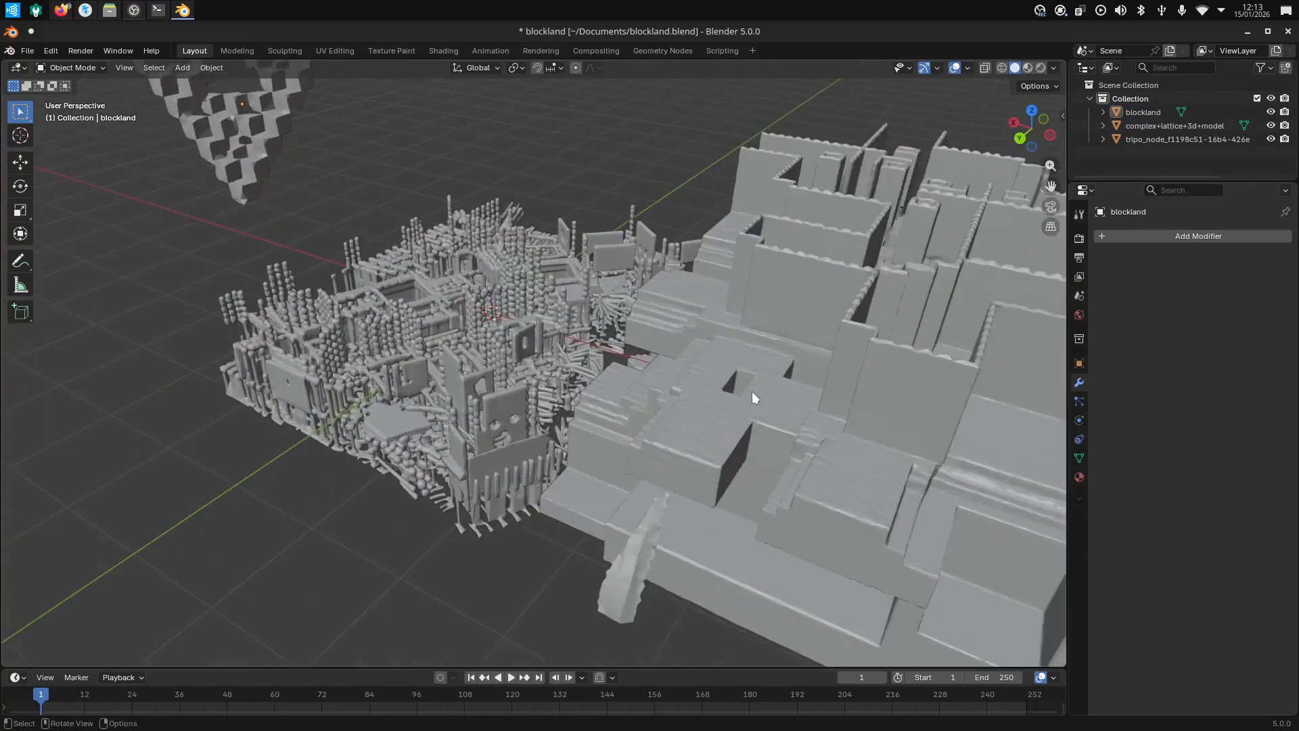
Select the large stepped tripo_node mesh, show the scene in wireframe and add a Decimate modifier to that mesh.
click(710, 427)
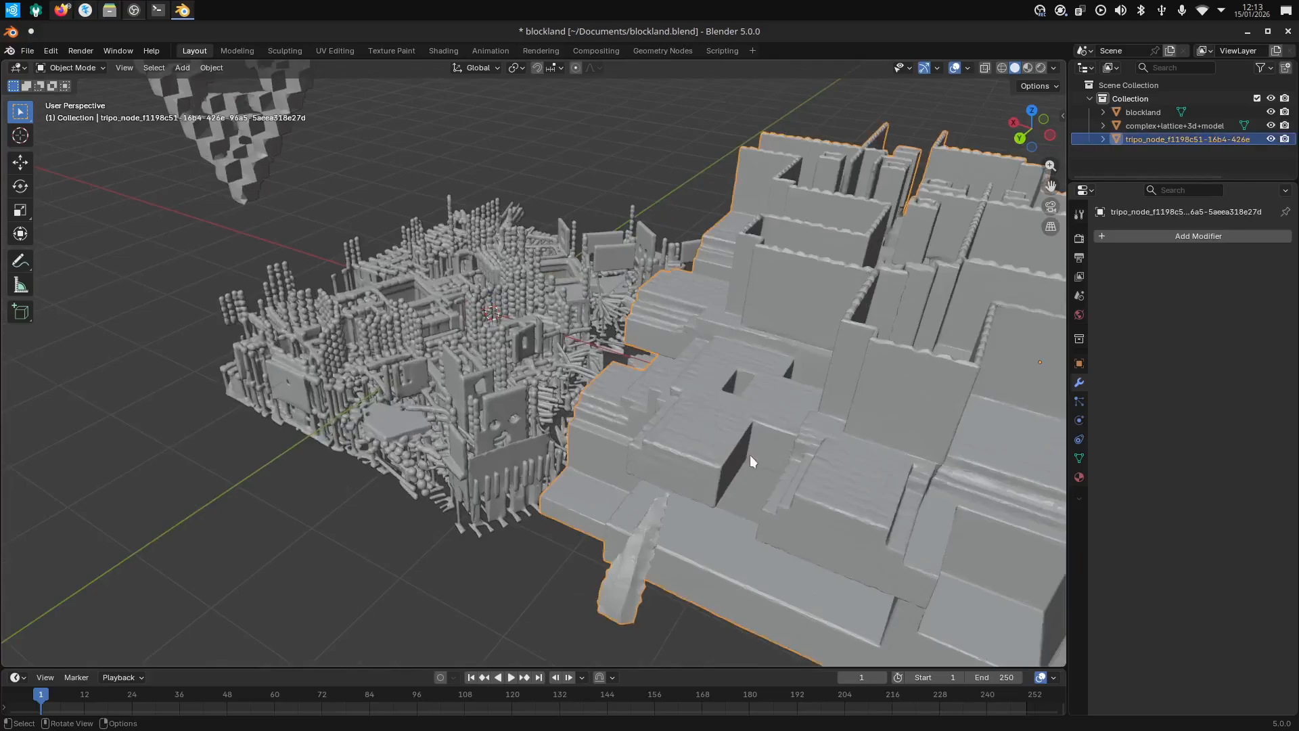
click(1000, 68)
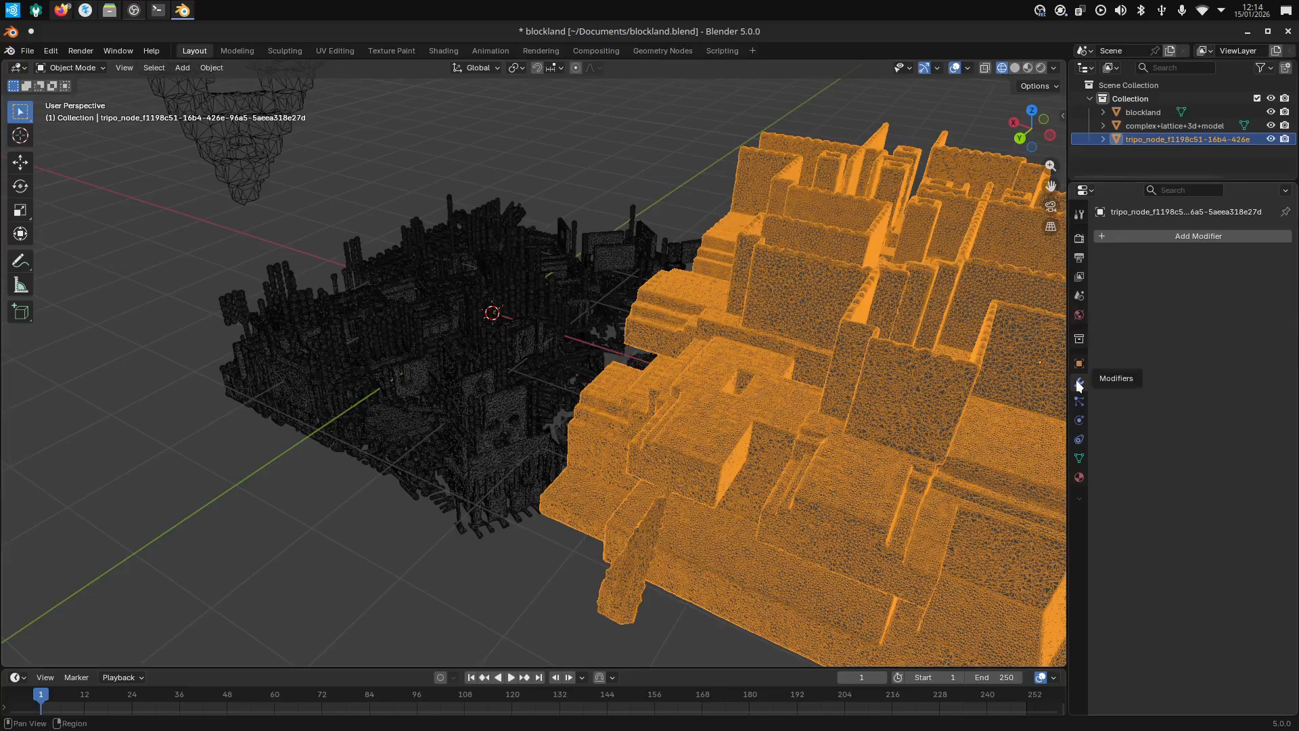
click(1106, 237)
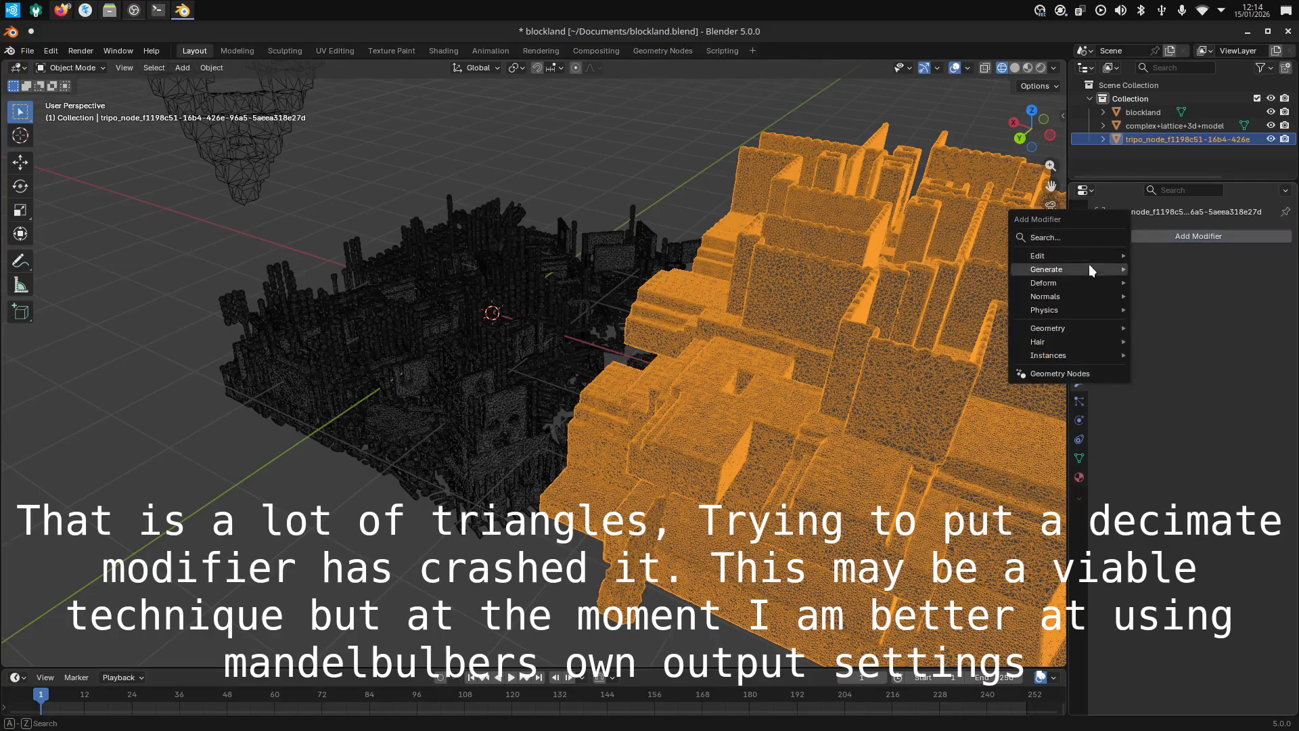
mouse_move(1087, 269)
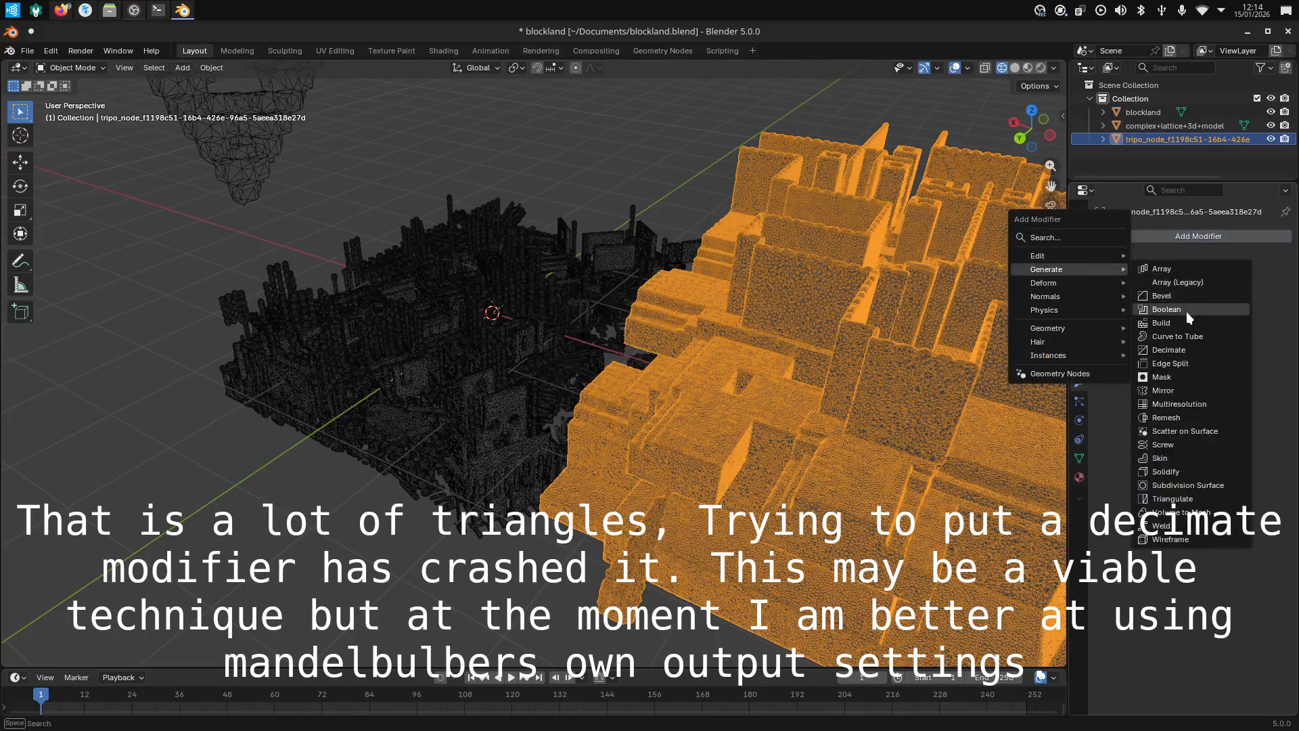
click(1185, 347)
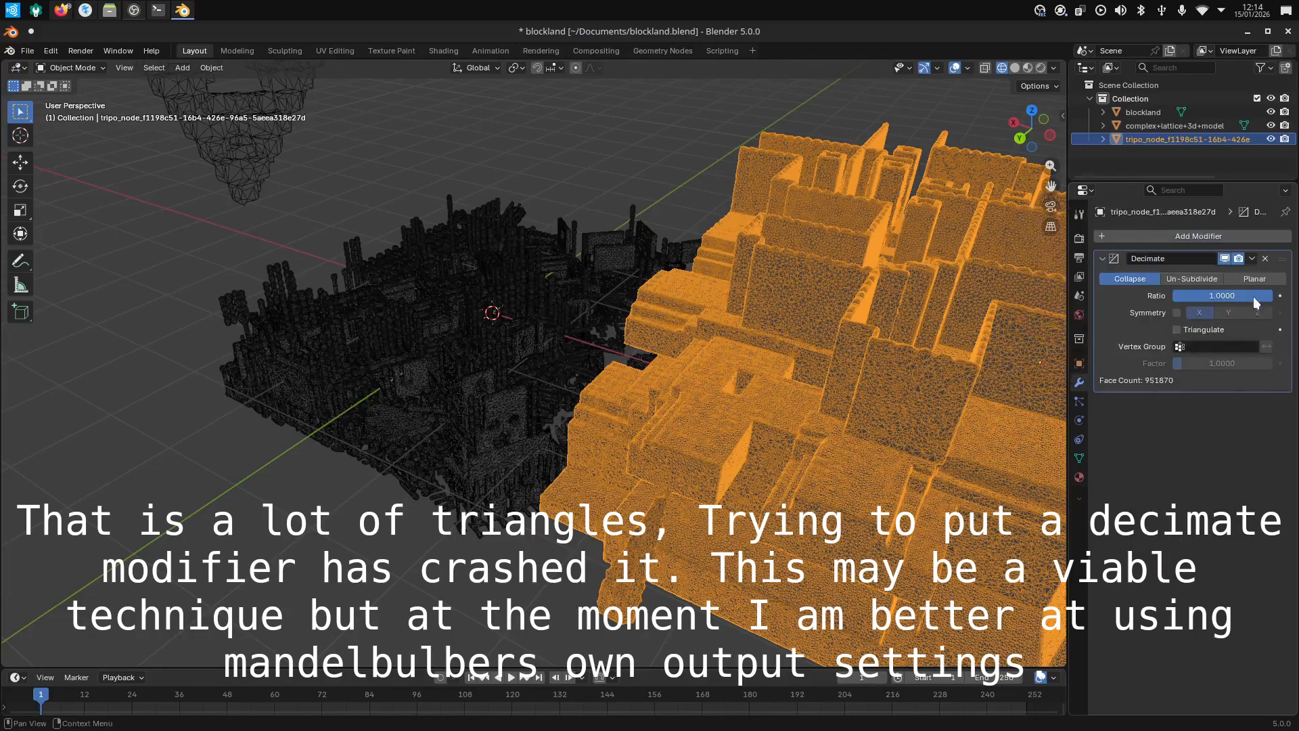